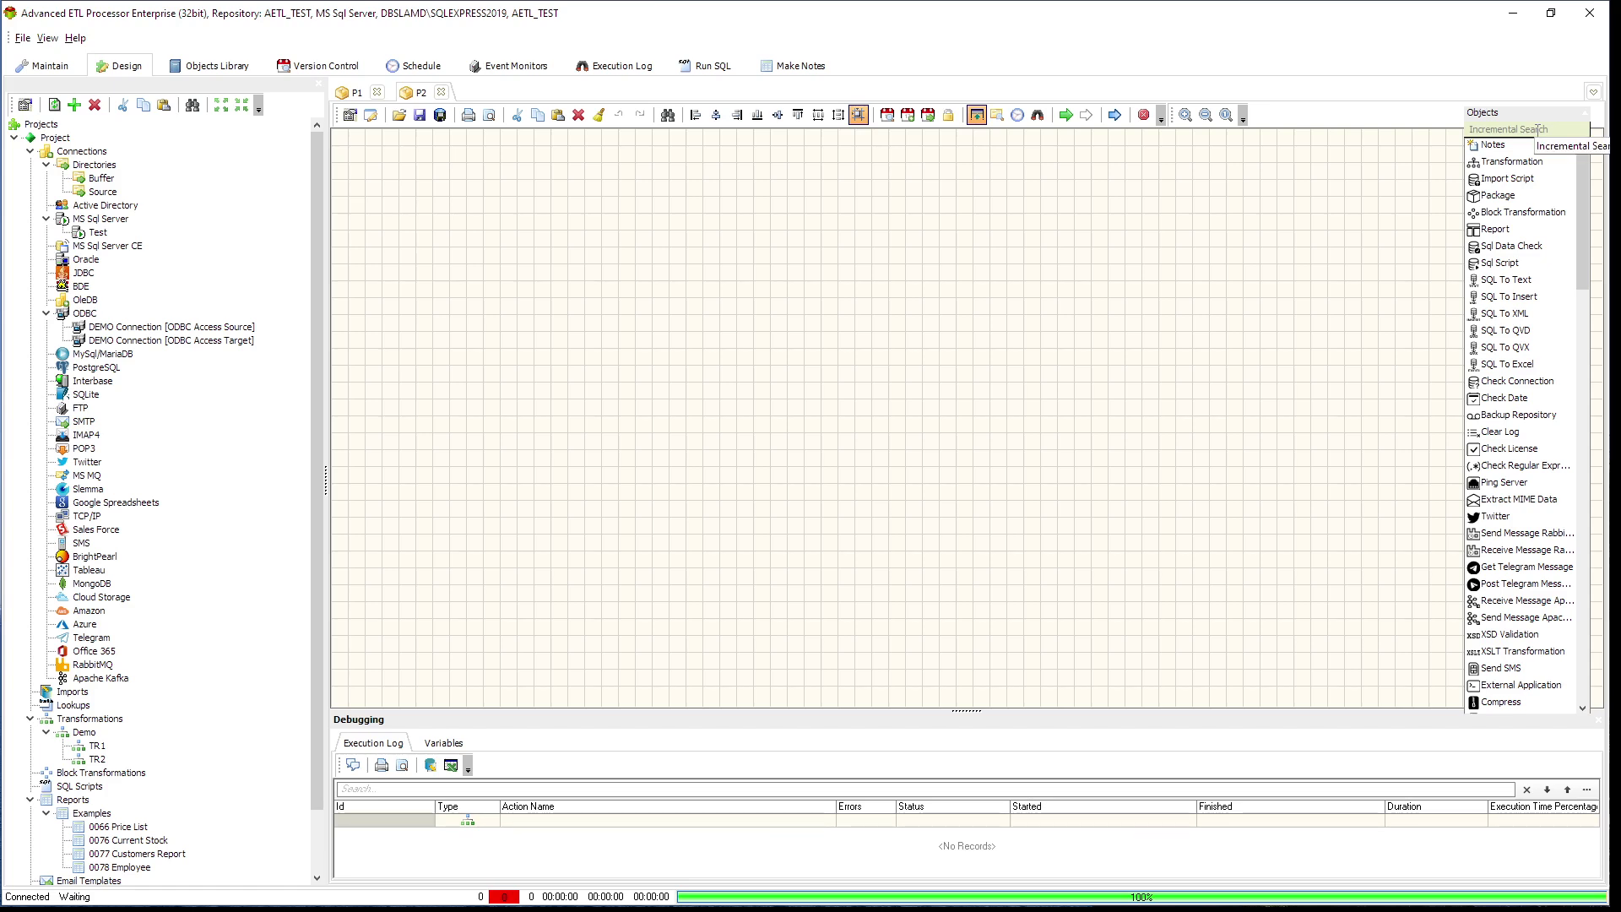
# Find the Show Message object by searching for "sho" and place it near the upper-left corner of the P2 package canvas.
pyautogui.click(1538, 129)
pyautogui.write('sho')
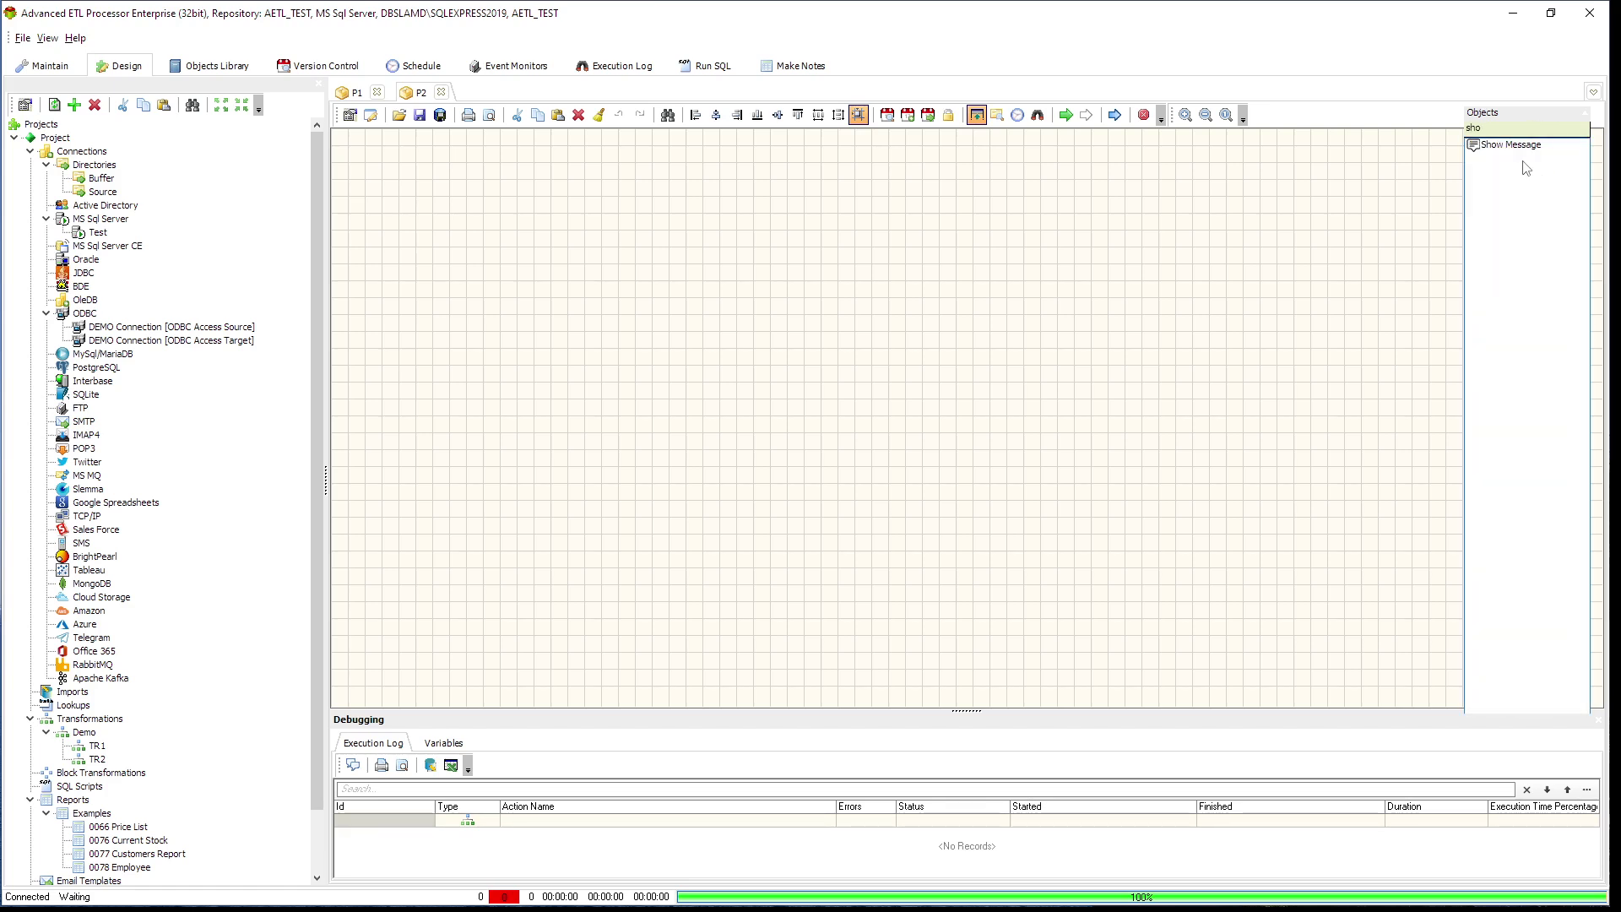
pyautogui.moveTo(1525, 147); pyautogui.dragTo(1245, 159)
pyautogui.moveTo(383, 153); pyautogui.dragTo(382, 155)
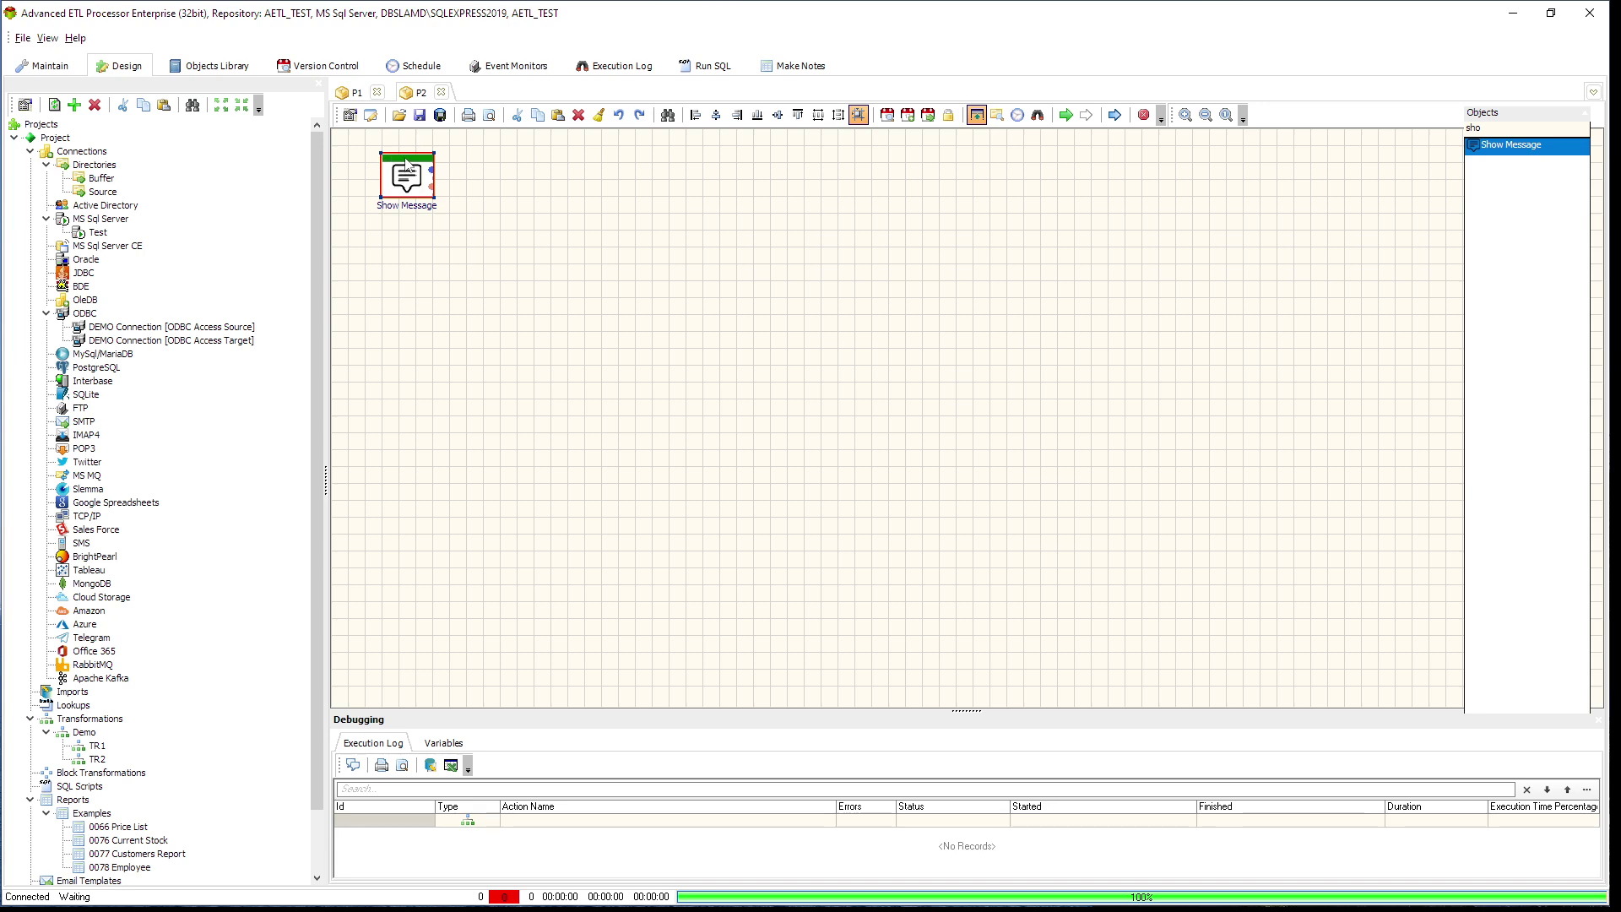
pyautogui.rightClick(418, 159)
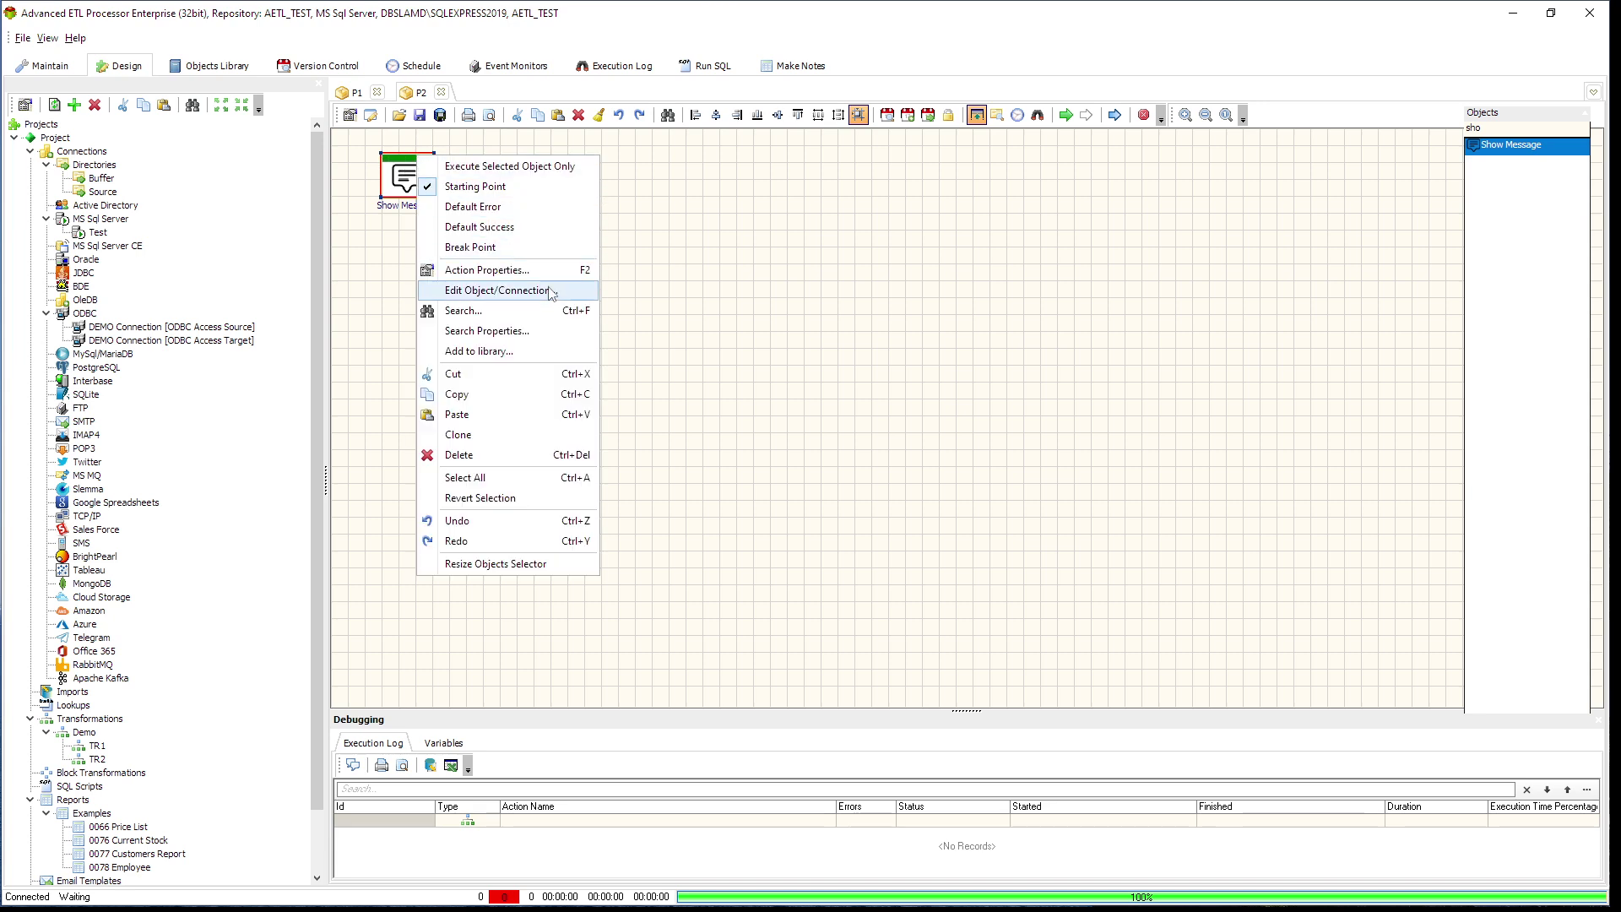
pyautogui.click(984, 274)
pyautogui.click(984, 275)
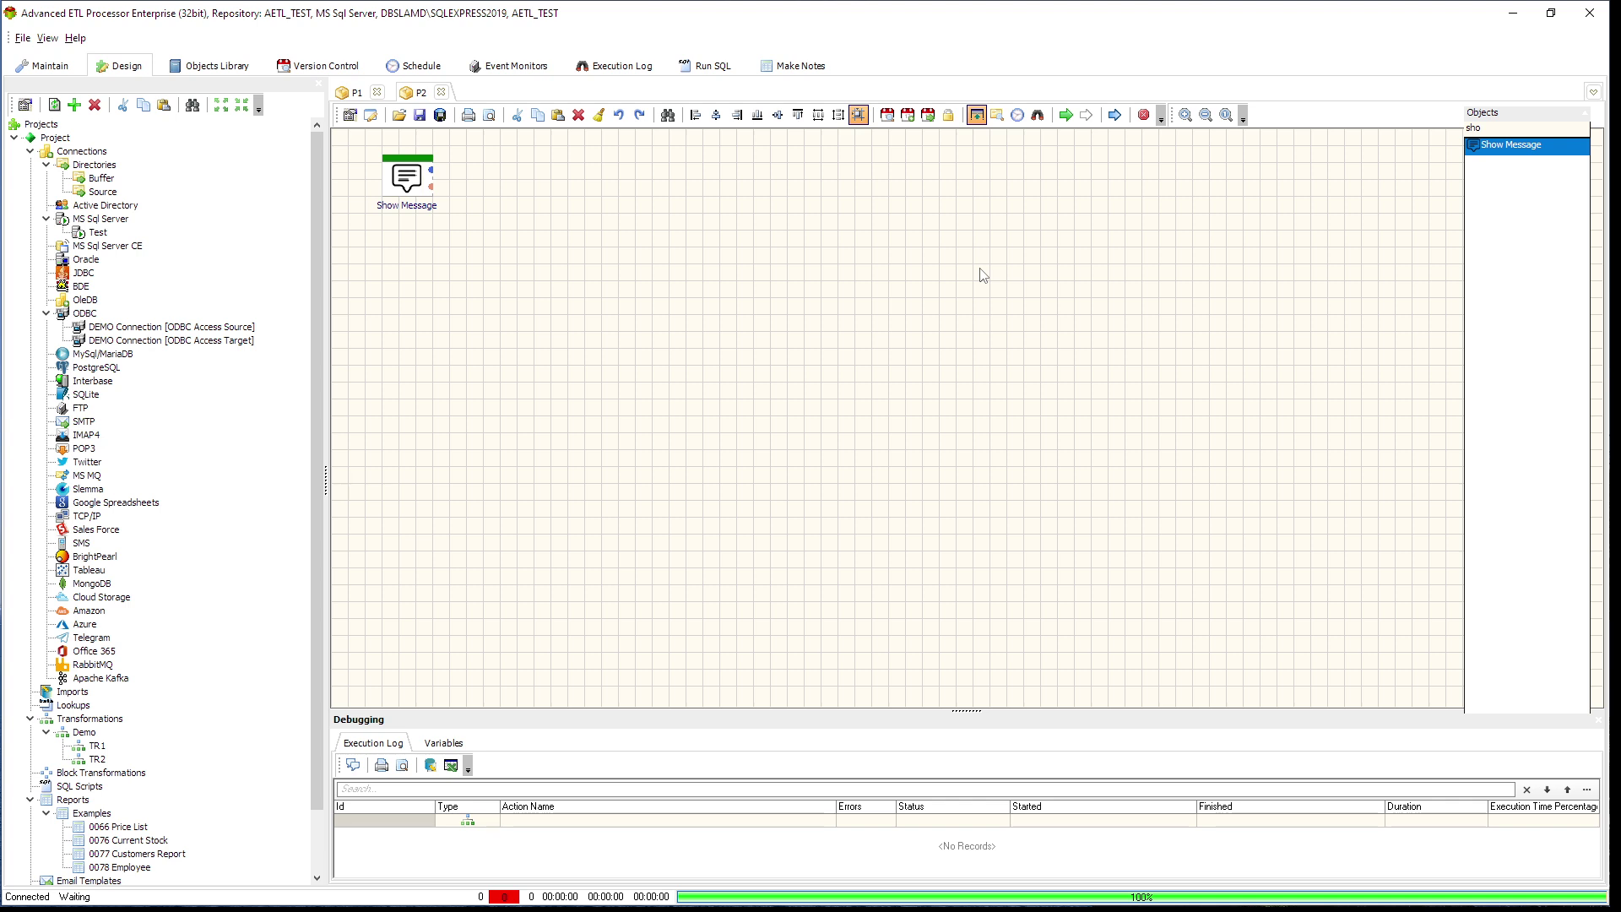
# Set the Show Message action's message to the static text "Good morning", run the package and dismiss its message.
pyautogui.doubleClick(406, 177)
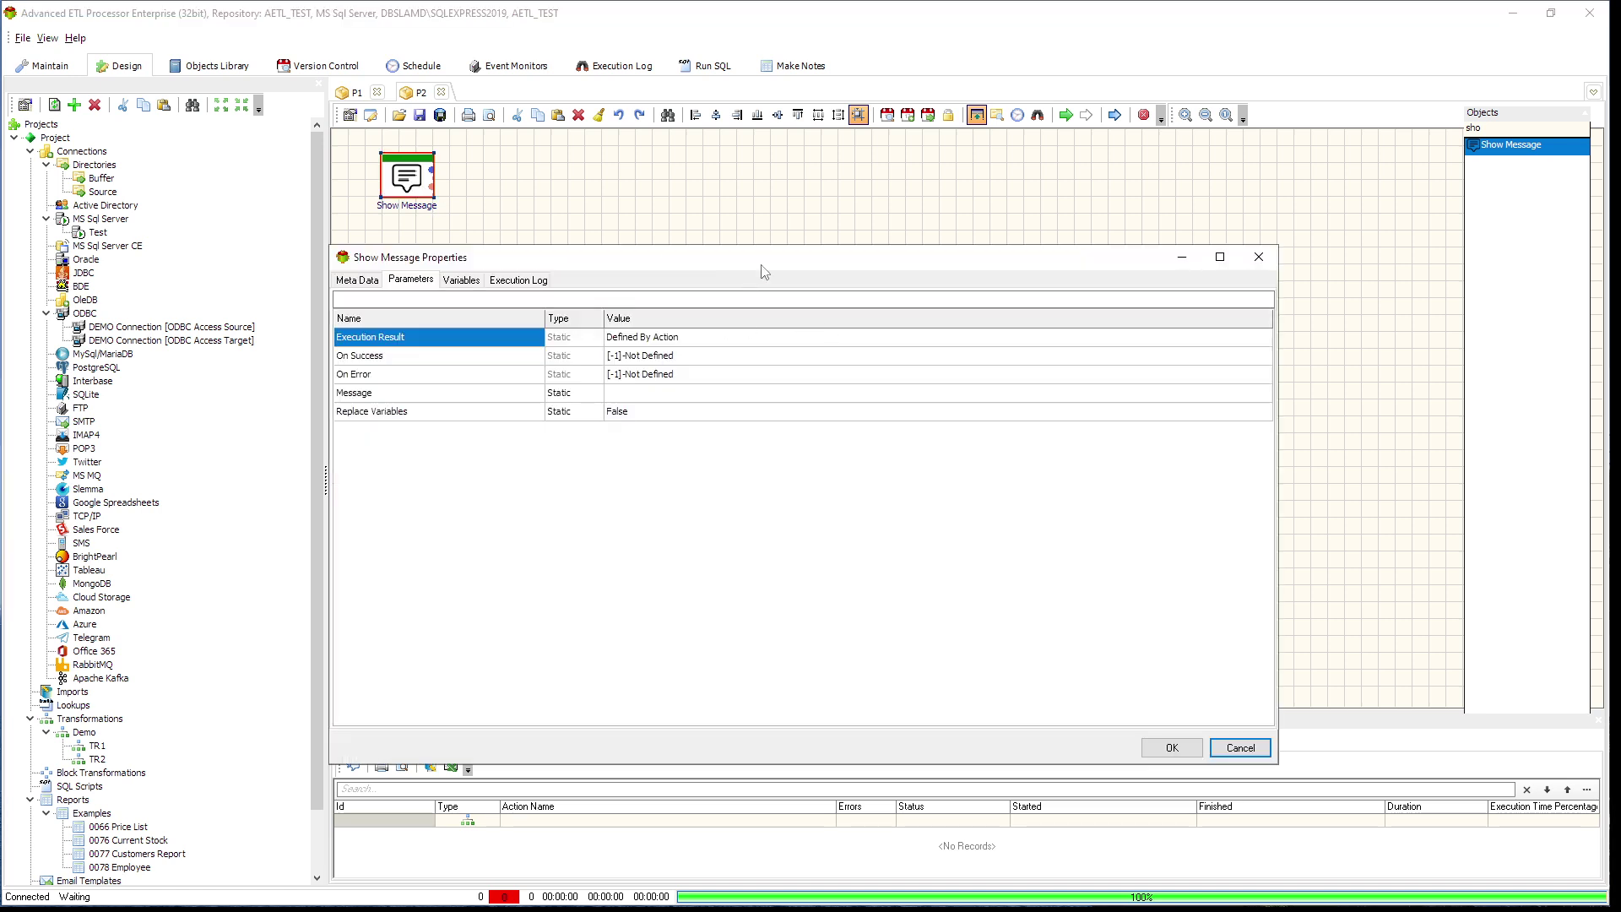
pyautogui.moveTo(797, 262); pyautogui.dragTo(1016, 182)
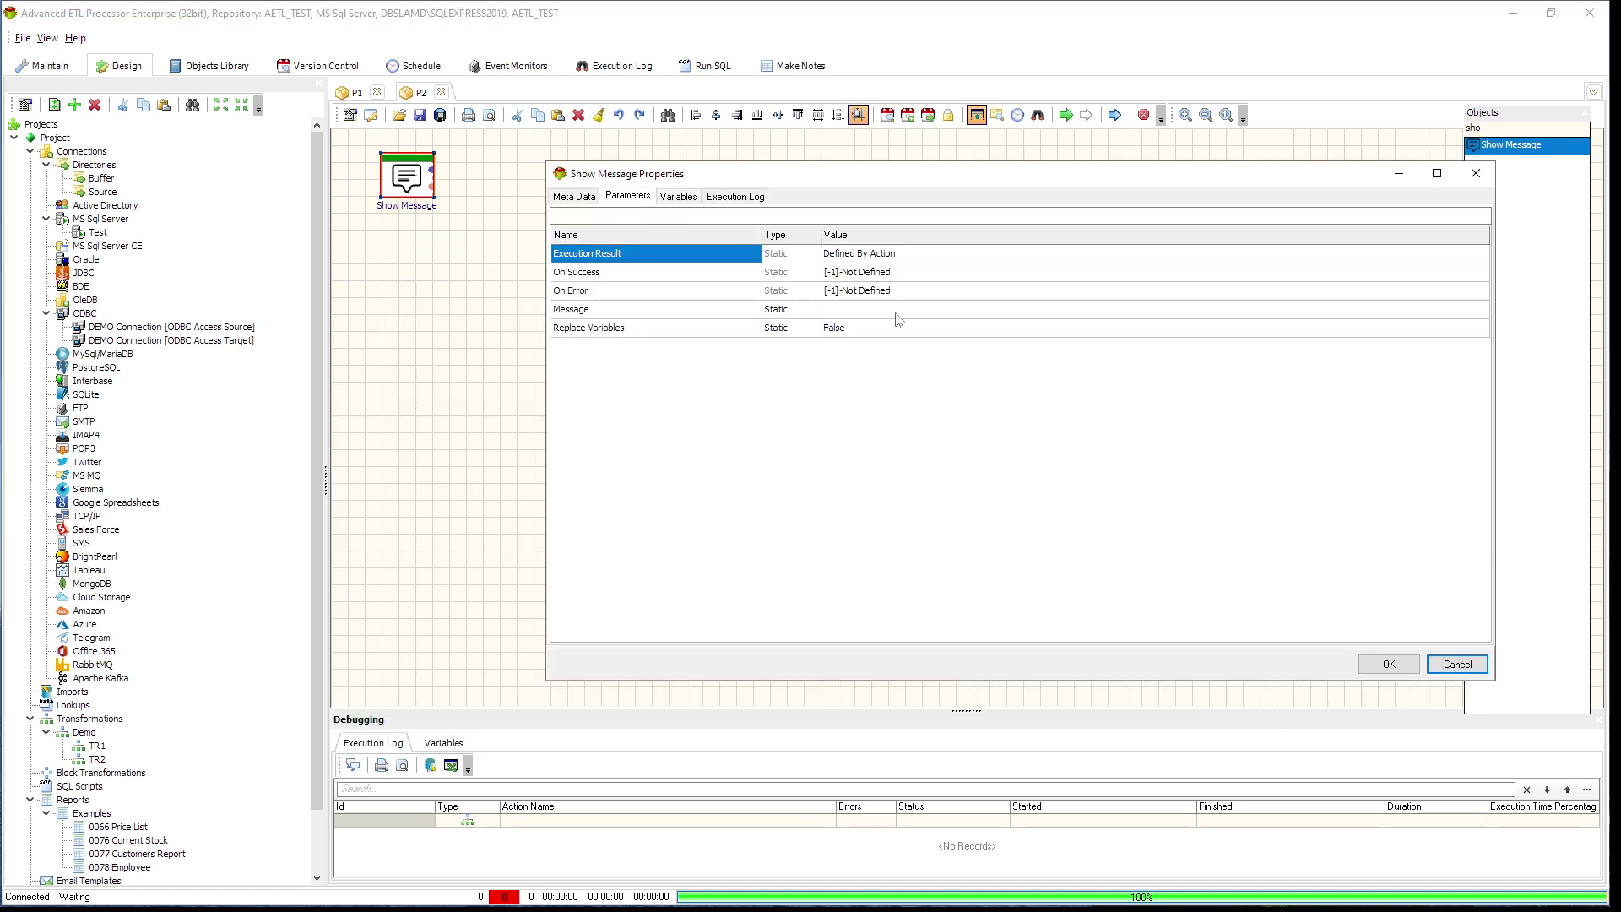
pyautogui.click(874, 311)
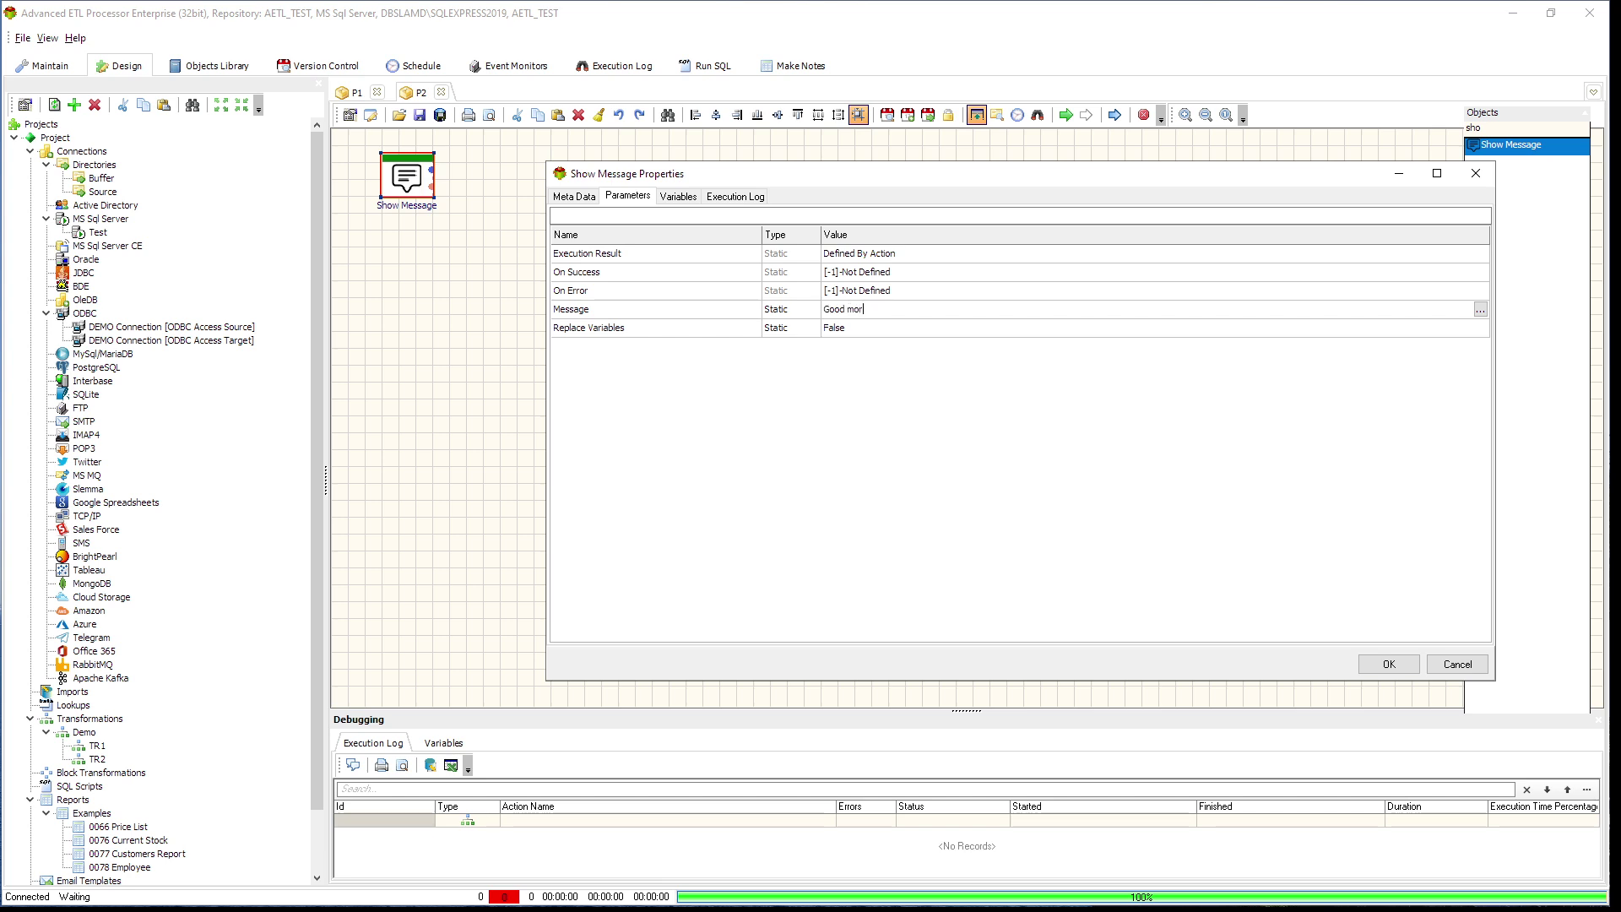
pyautogui.write('Good morning')
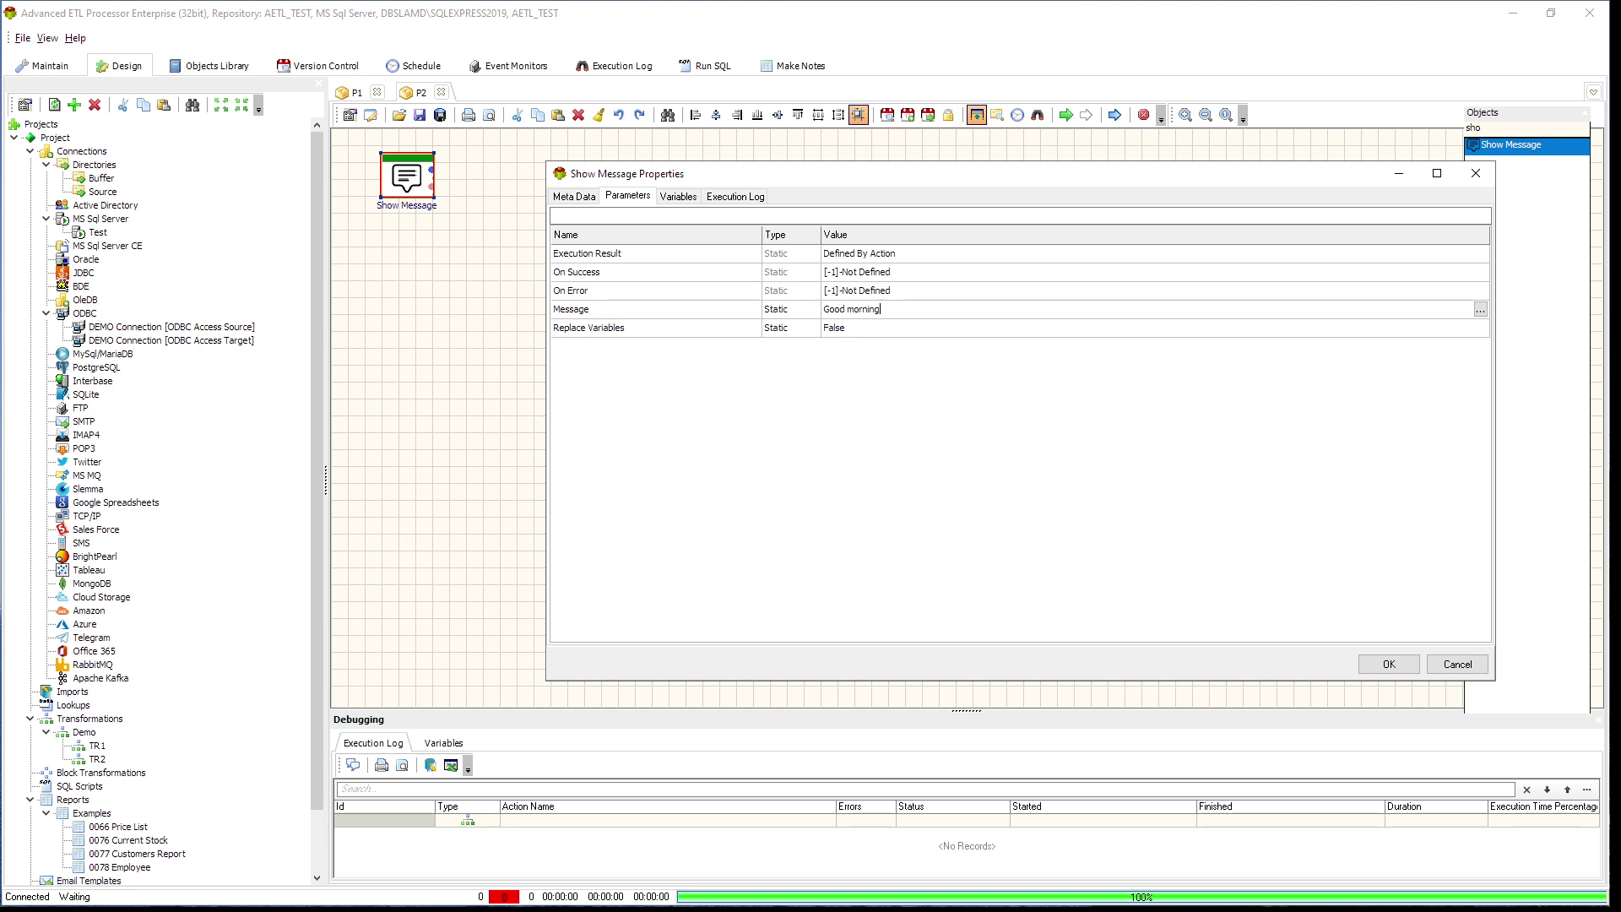
pyautogui.click(1483, 311)
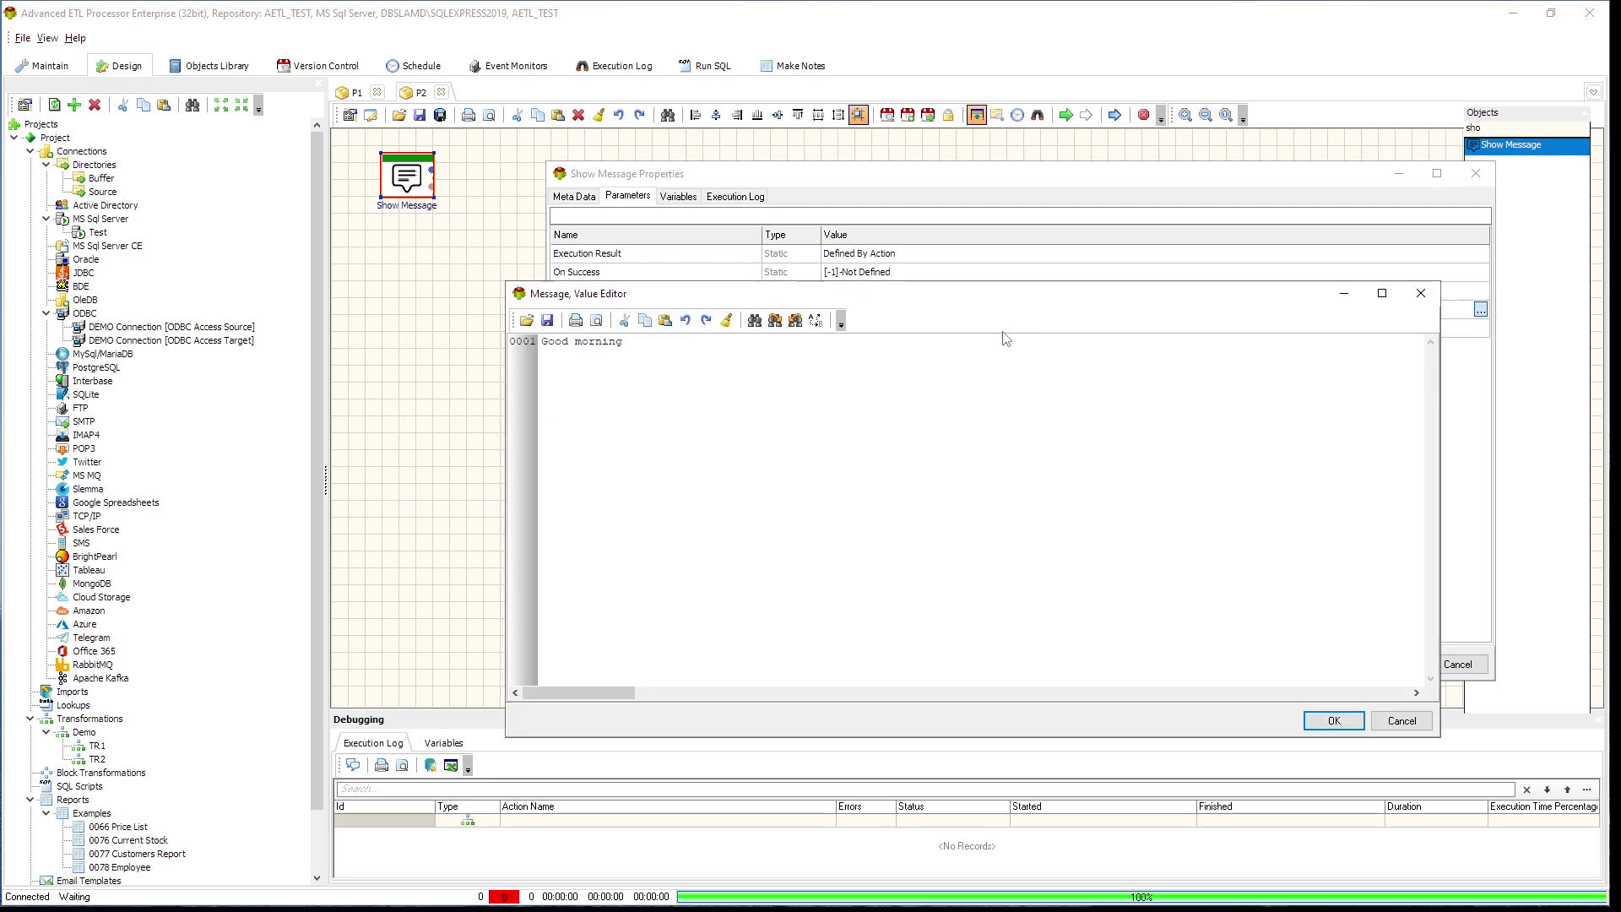
pyautogui.click(1336, 722)
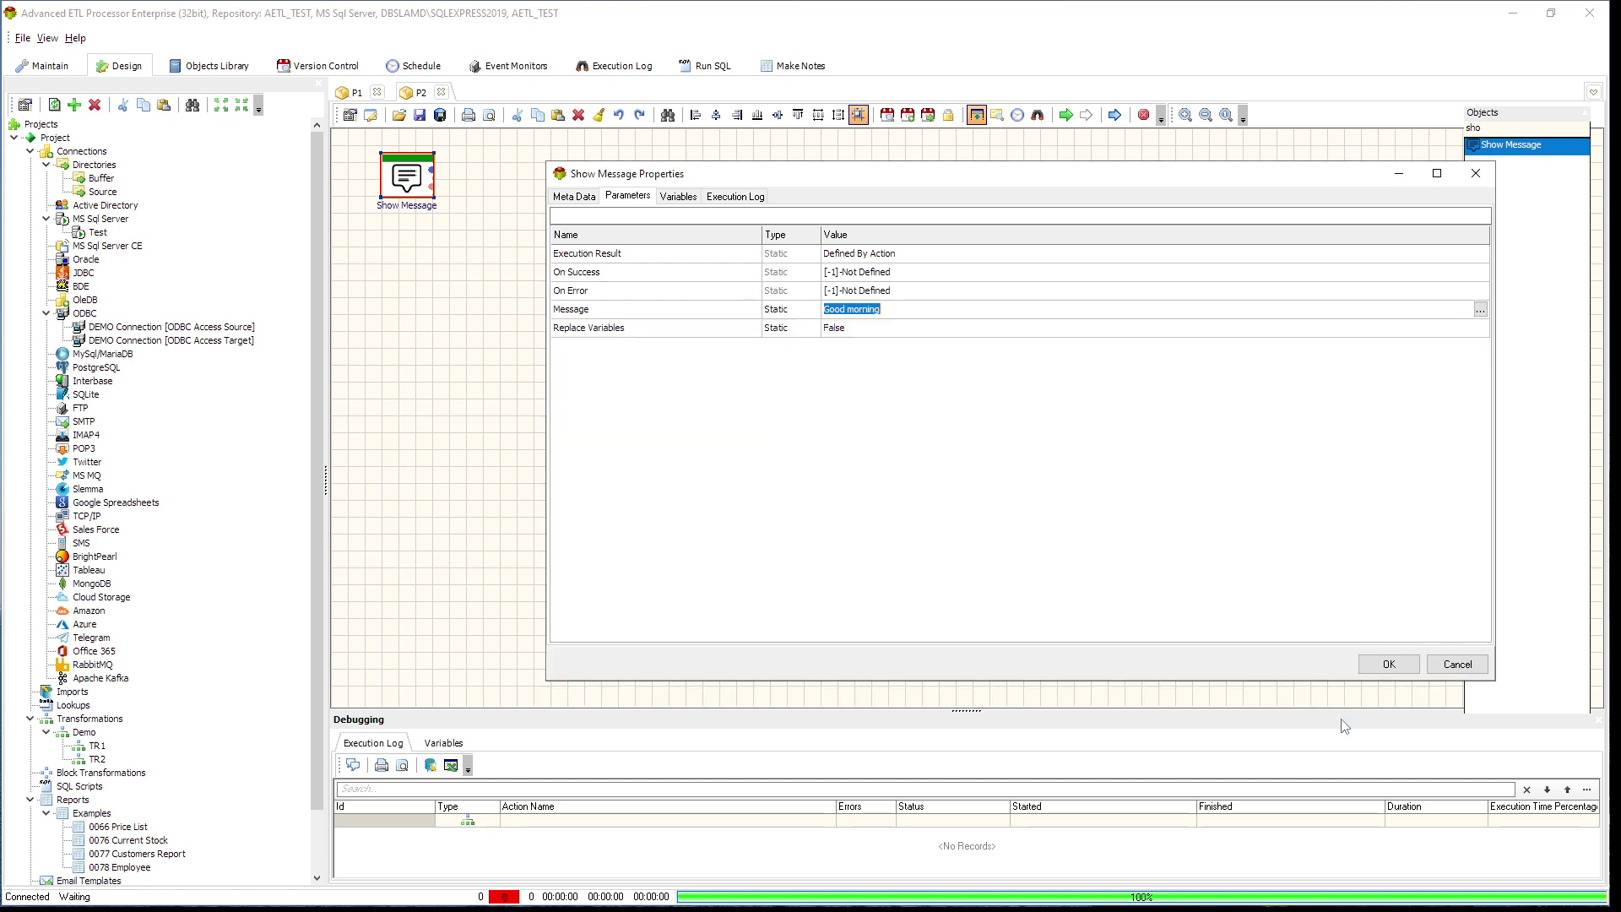
pyautogui.click(1406, 669)
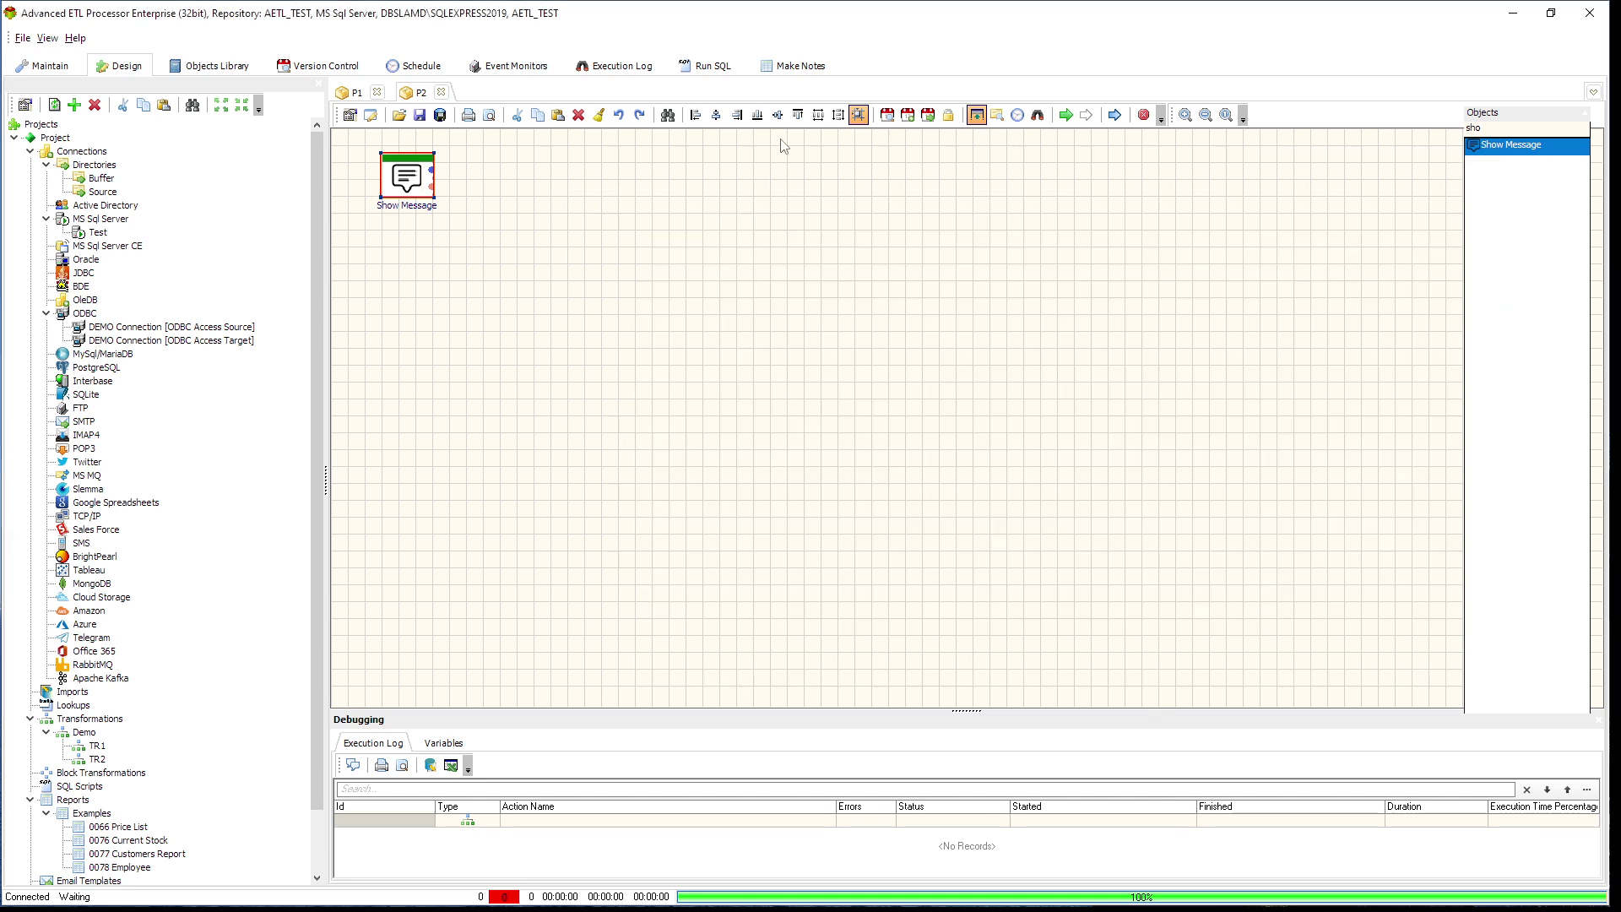
pyautogui.click(1066, 115)
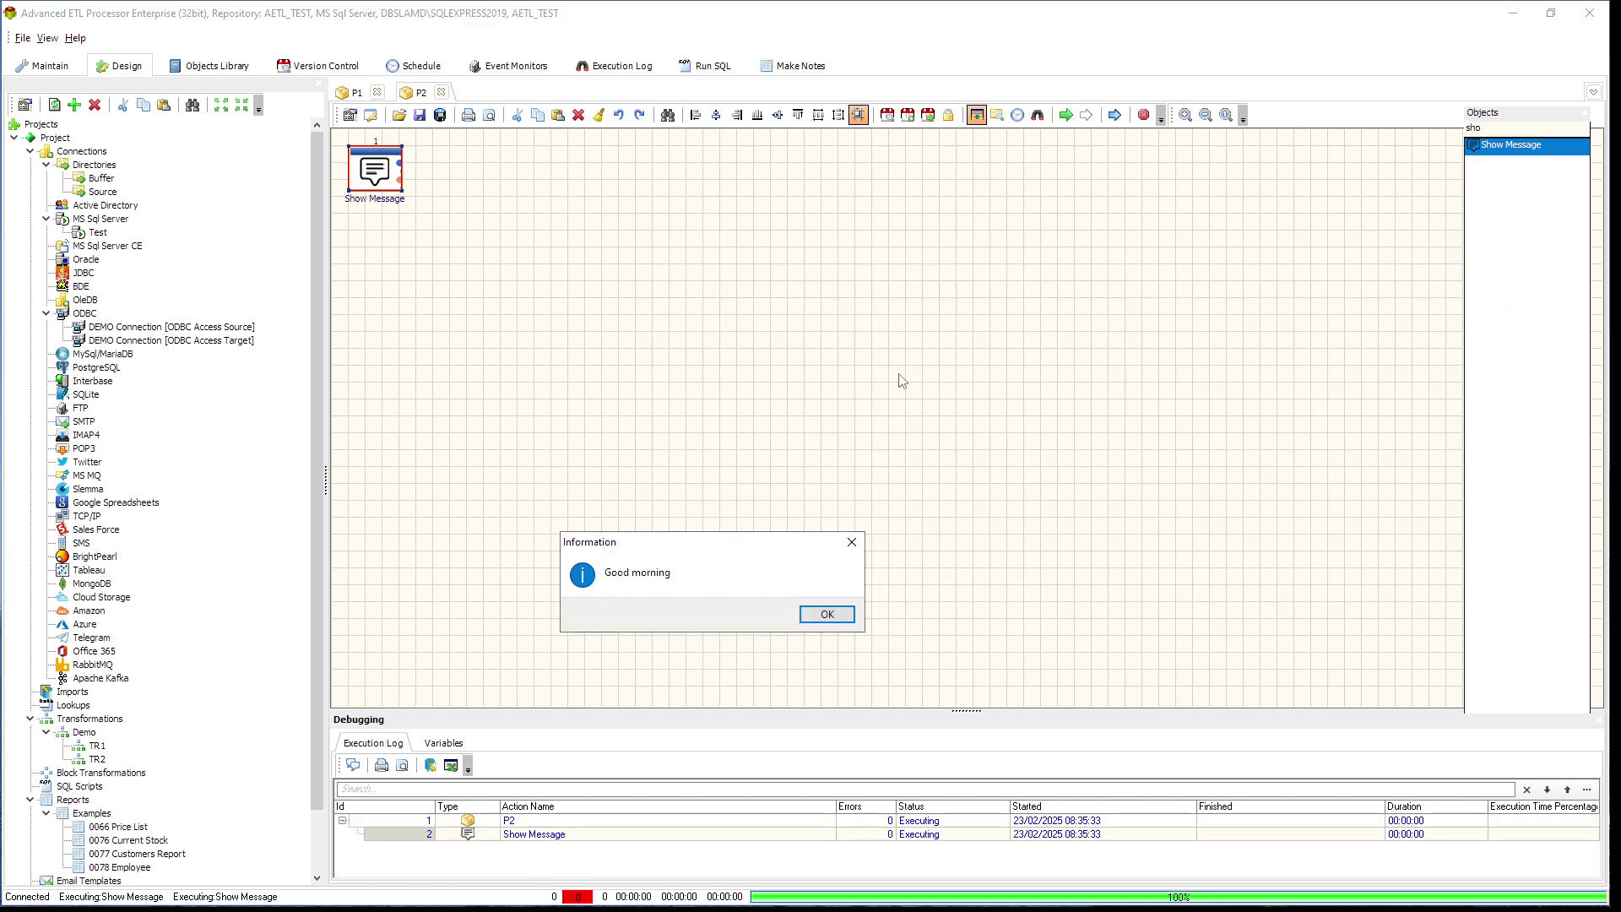
pyautogui.click(826, 615)
# Look through the package variables and their values in the debugging area.
pyautogui.click(449, 745)
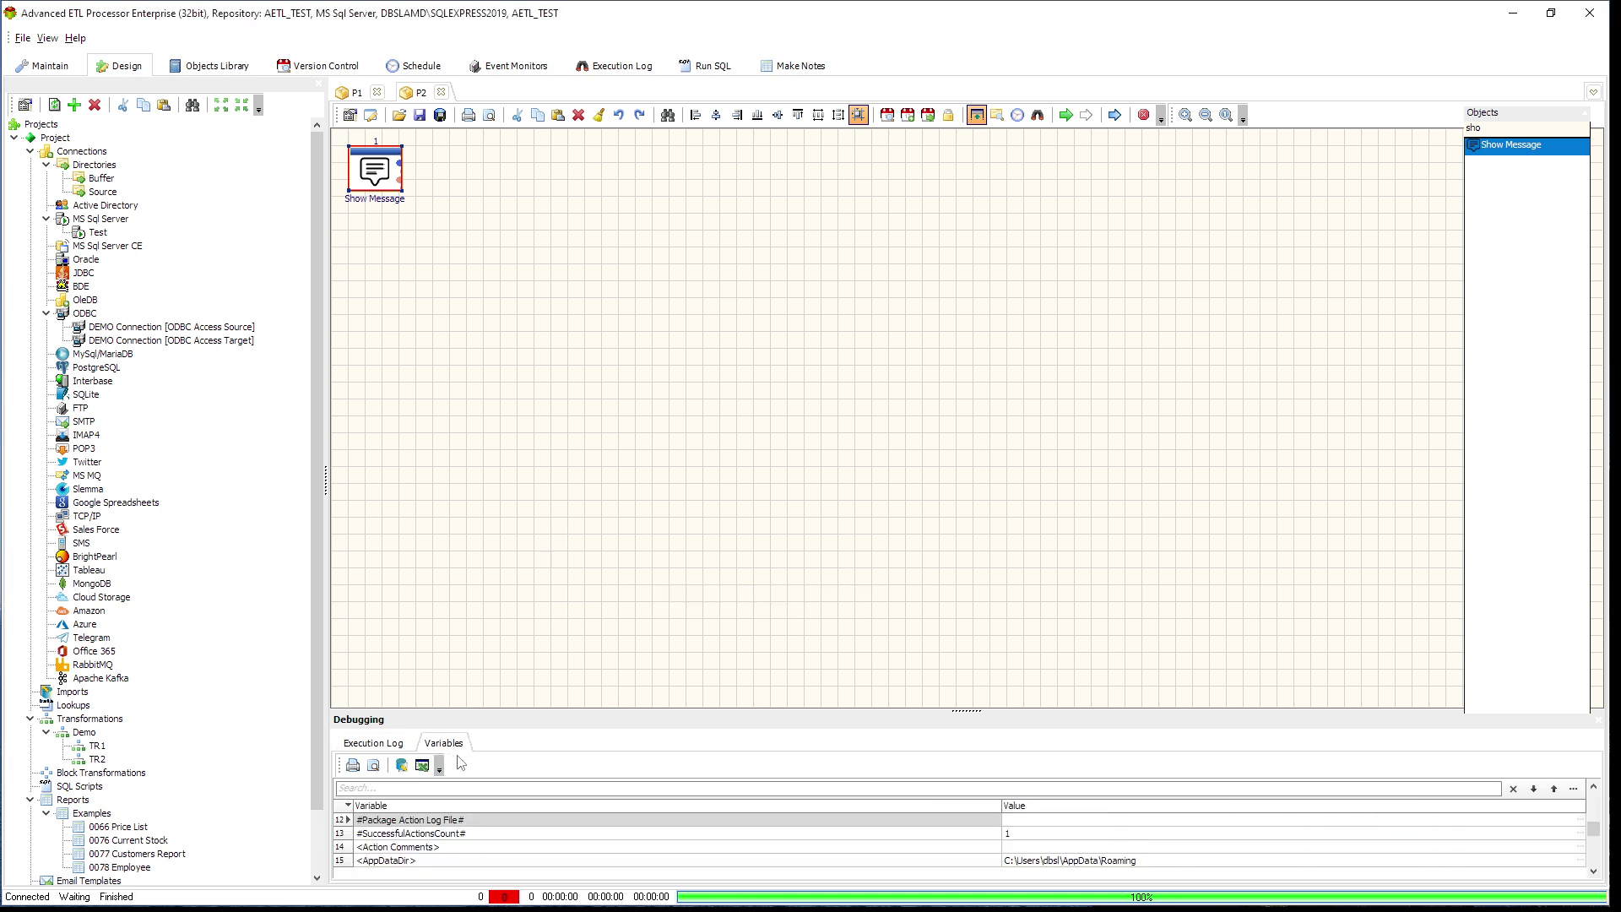
pyautogui.click(545, 844)
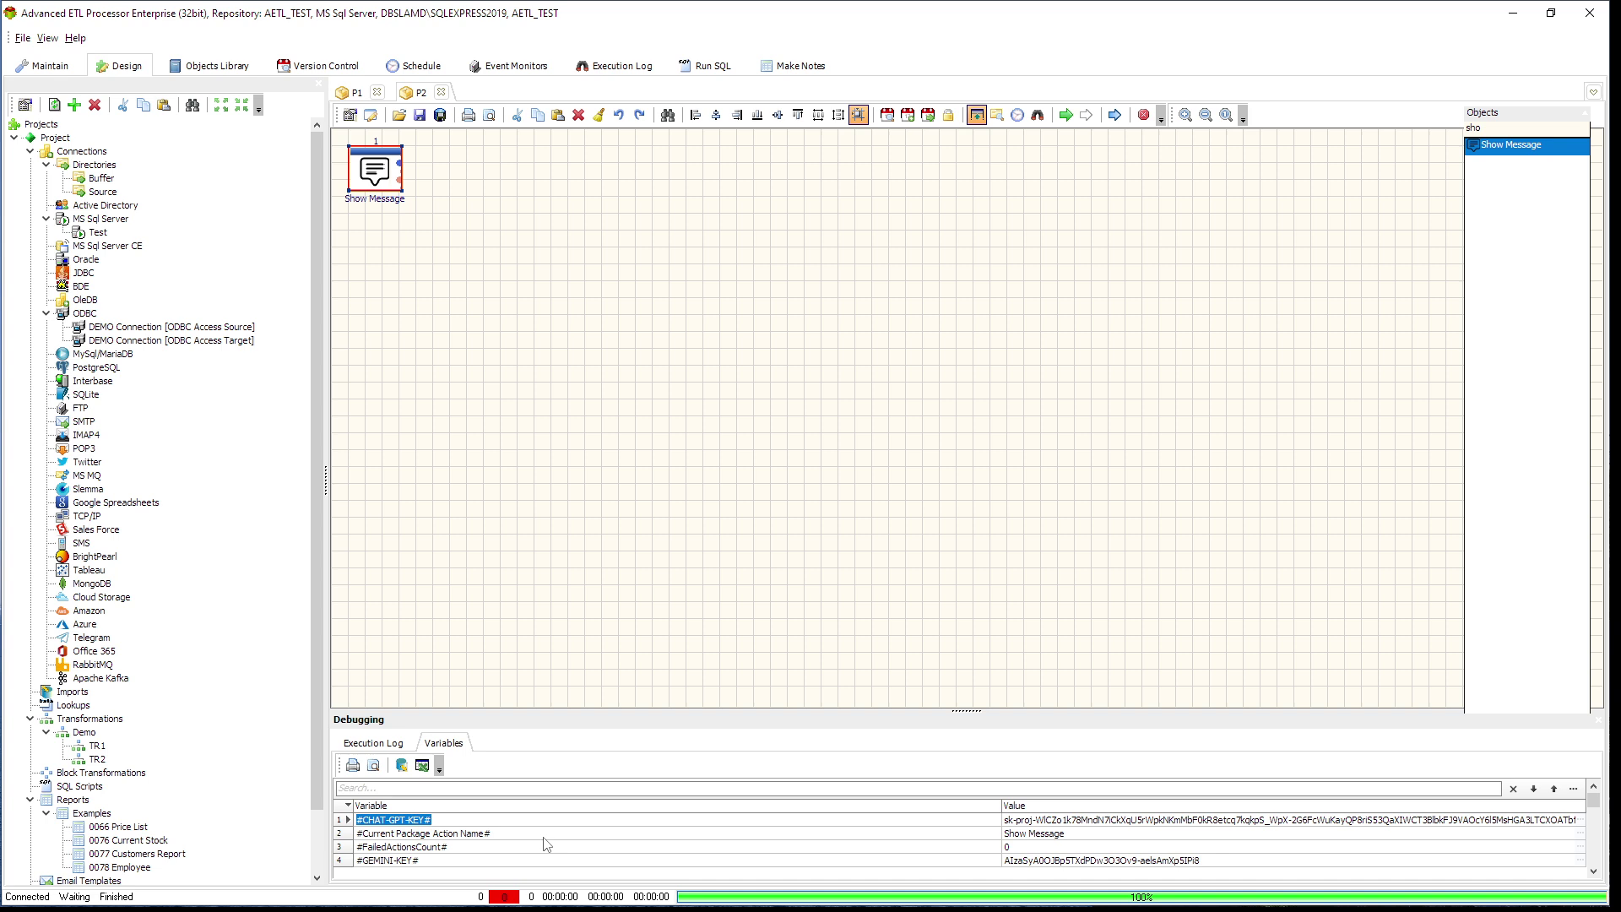
pyautogui.click(547, 846)
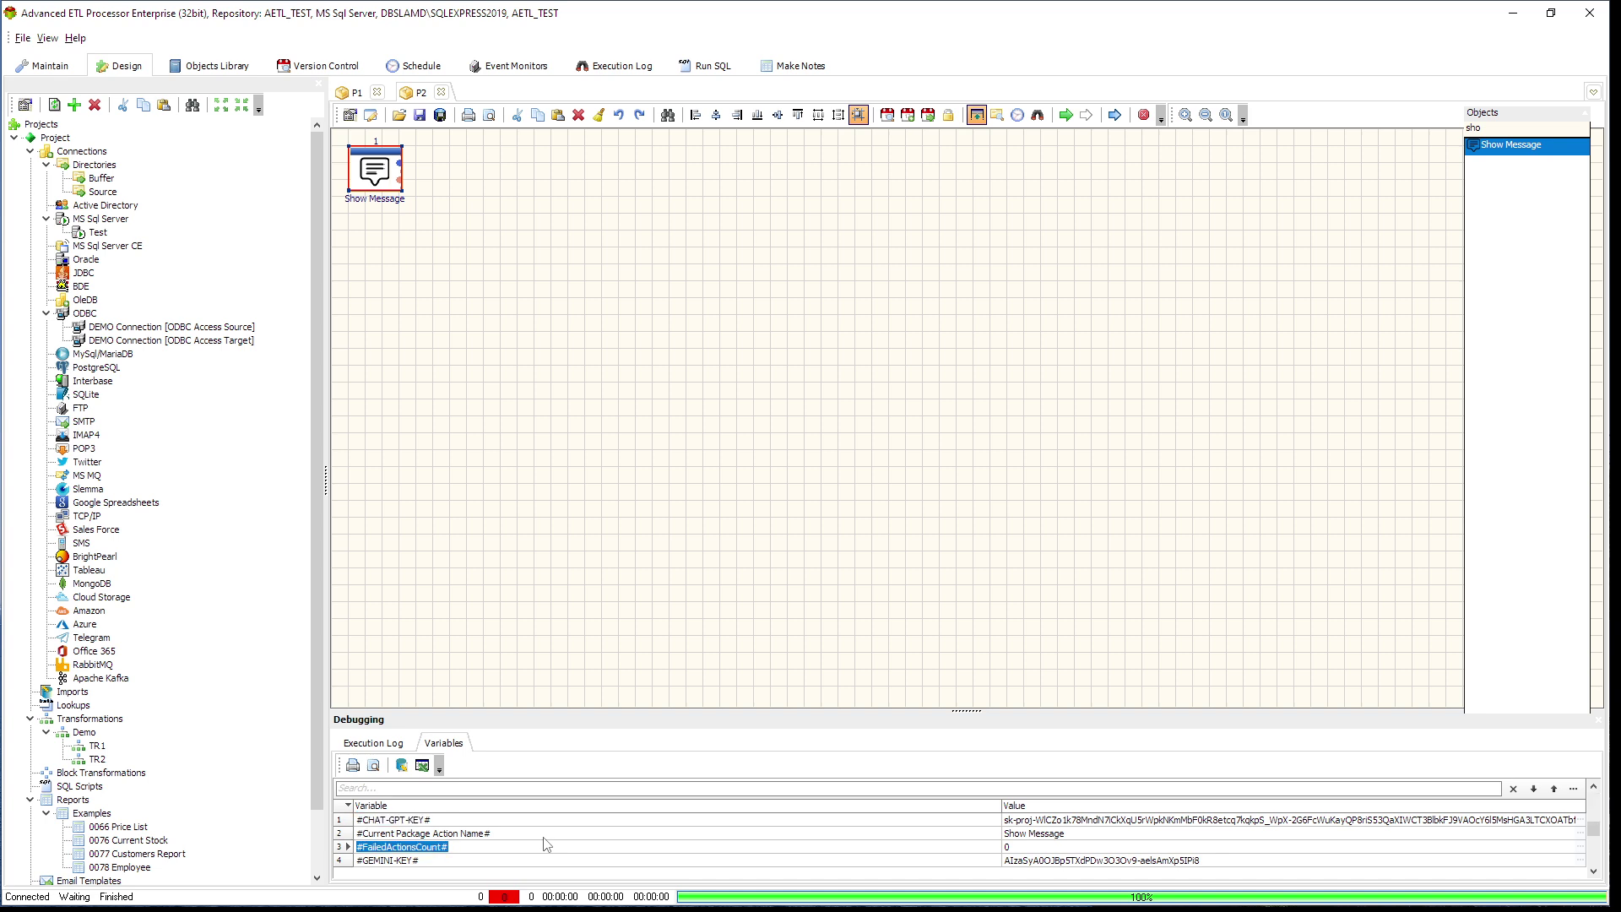
pyautogui.scroll(-3, 547, 846)
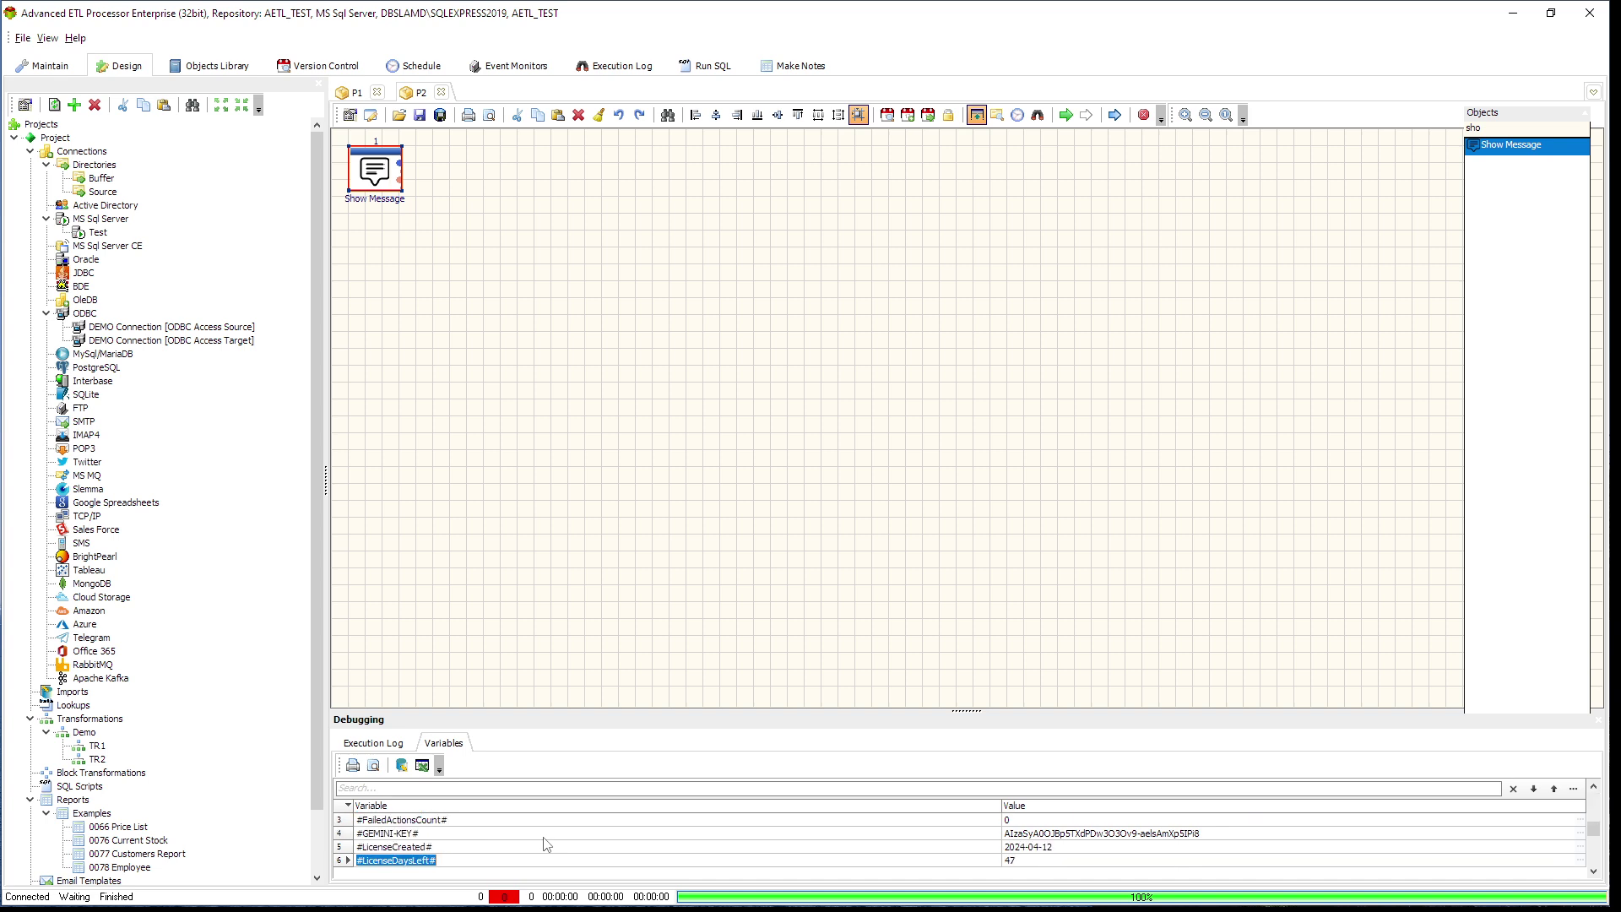
pyautogui.click(772, 568)
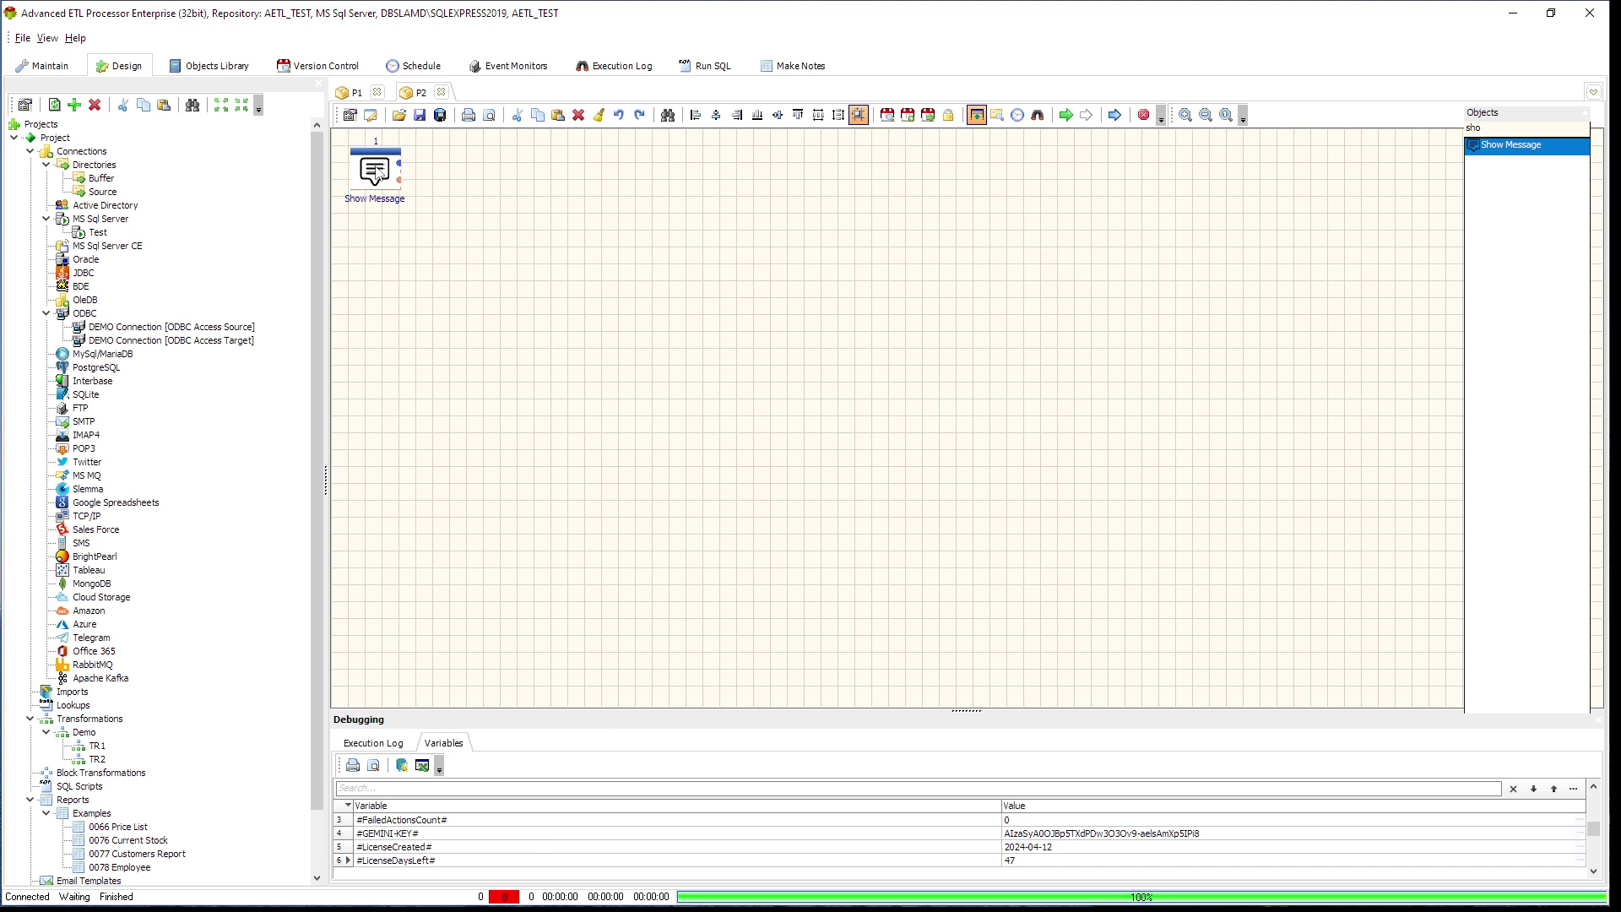
# Change the type of the Show Message action's Message parameter to Variable.
pyautogui.doubleClick(391, 178)
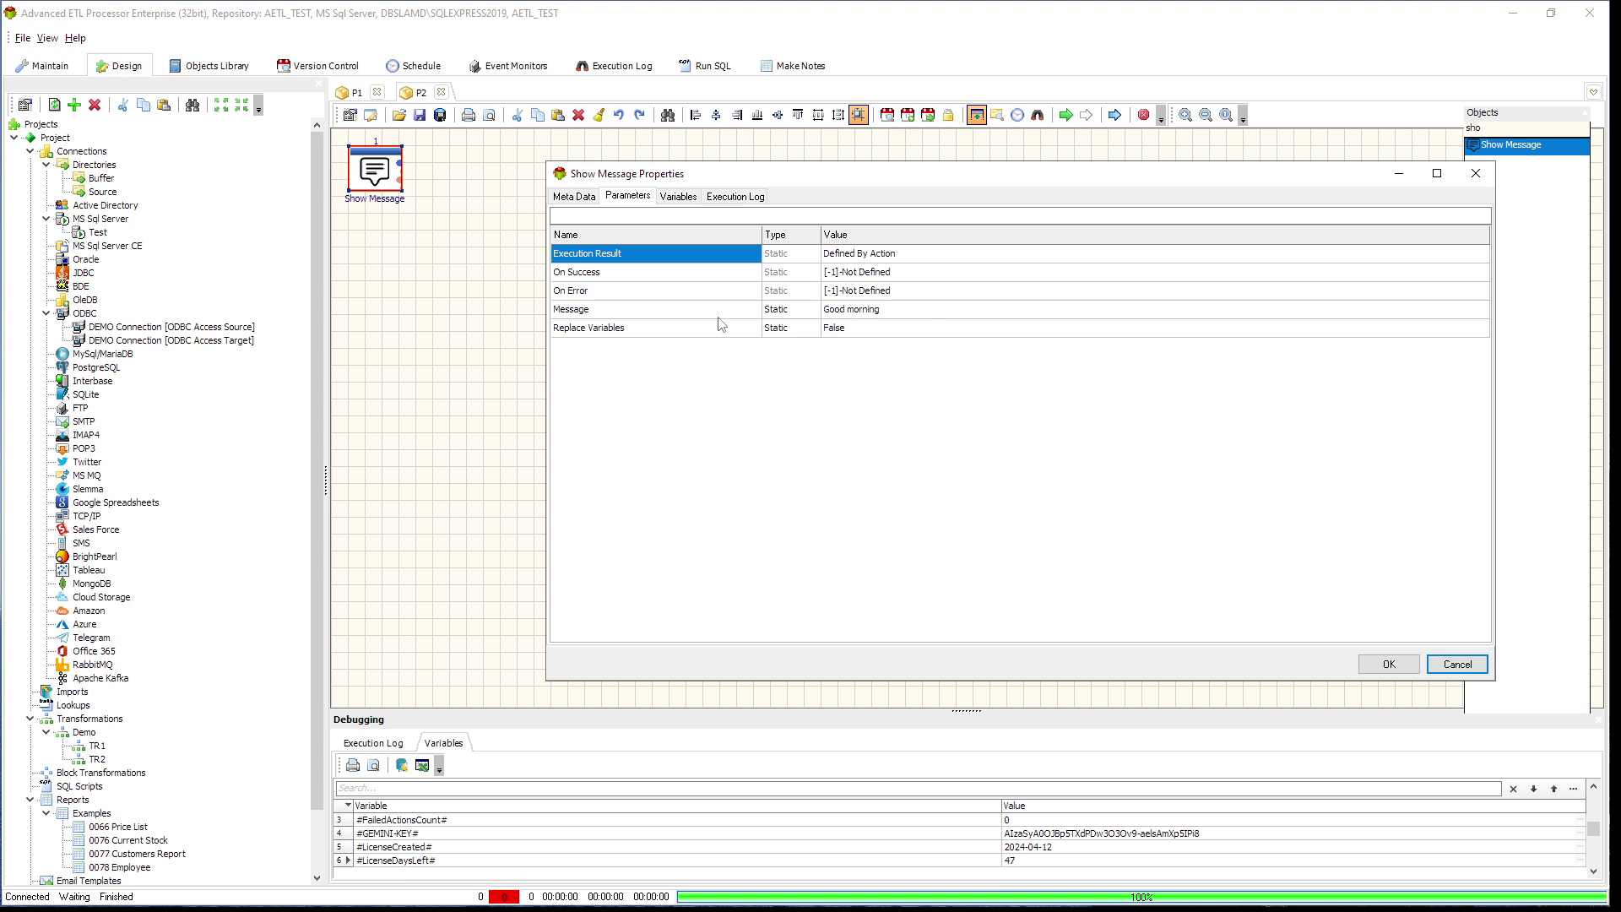
pyautogui.click(809, 314)
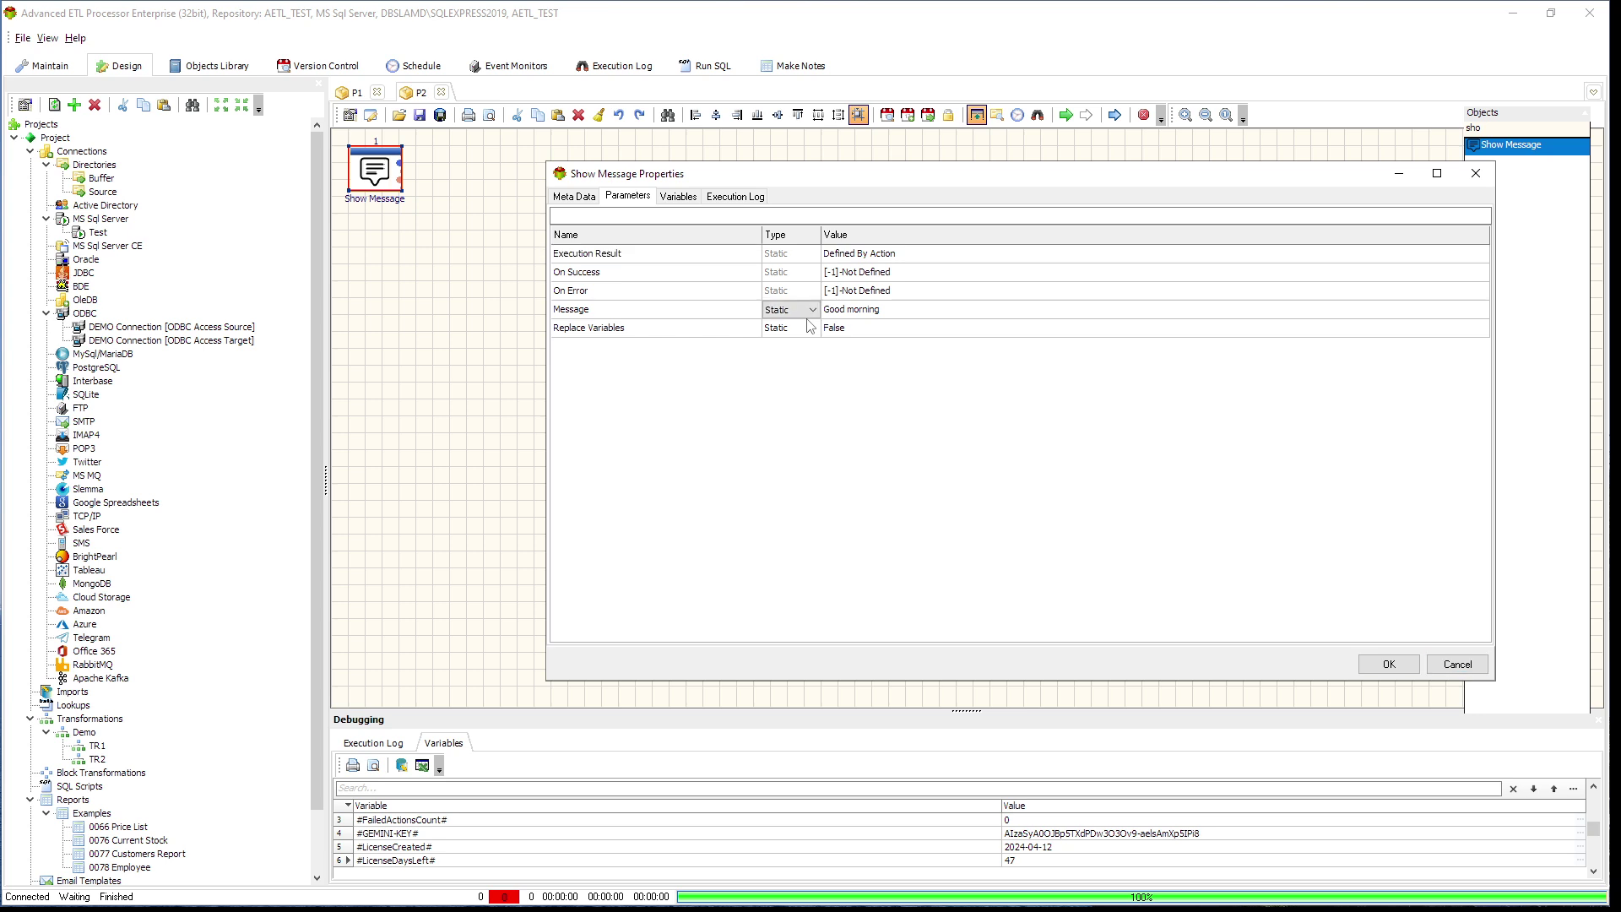
pyautogui.click(814, 311)
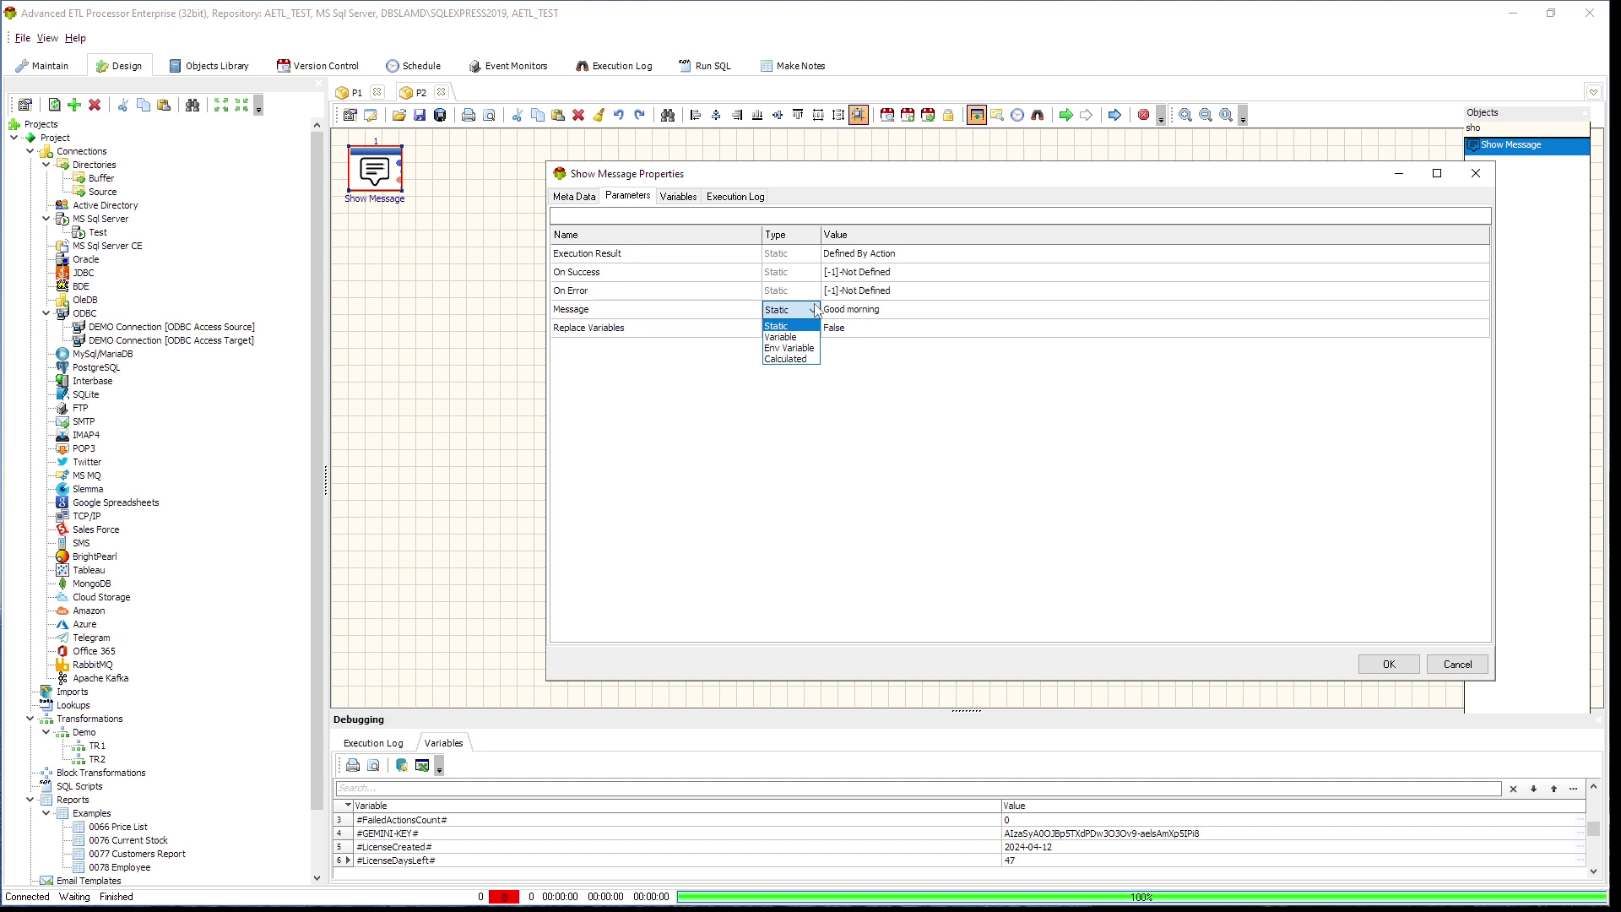
pyautogui.click(957, 317)
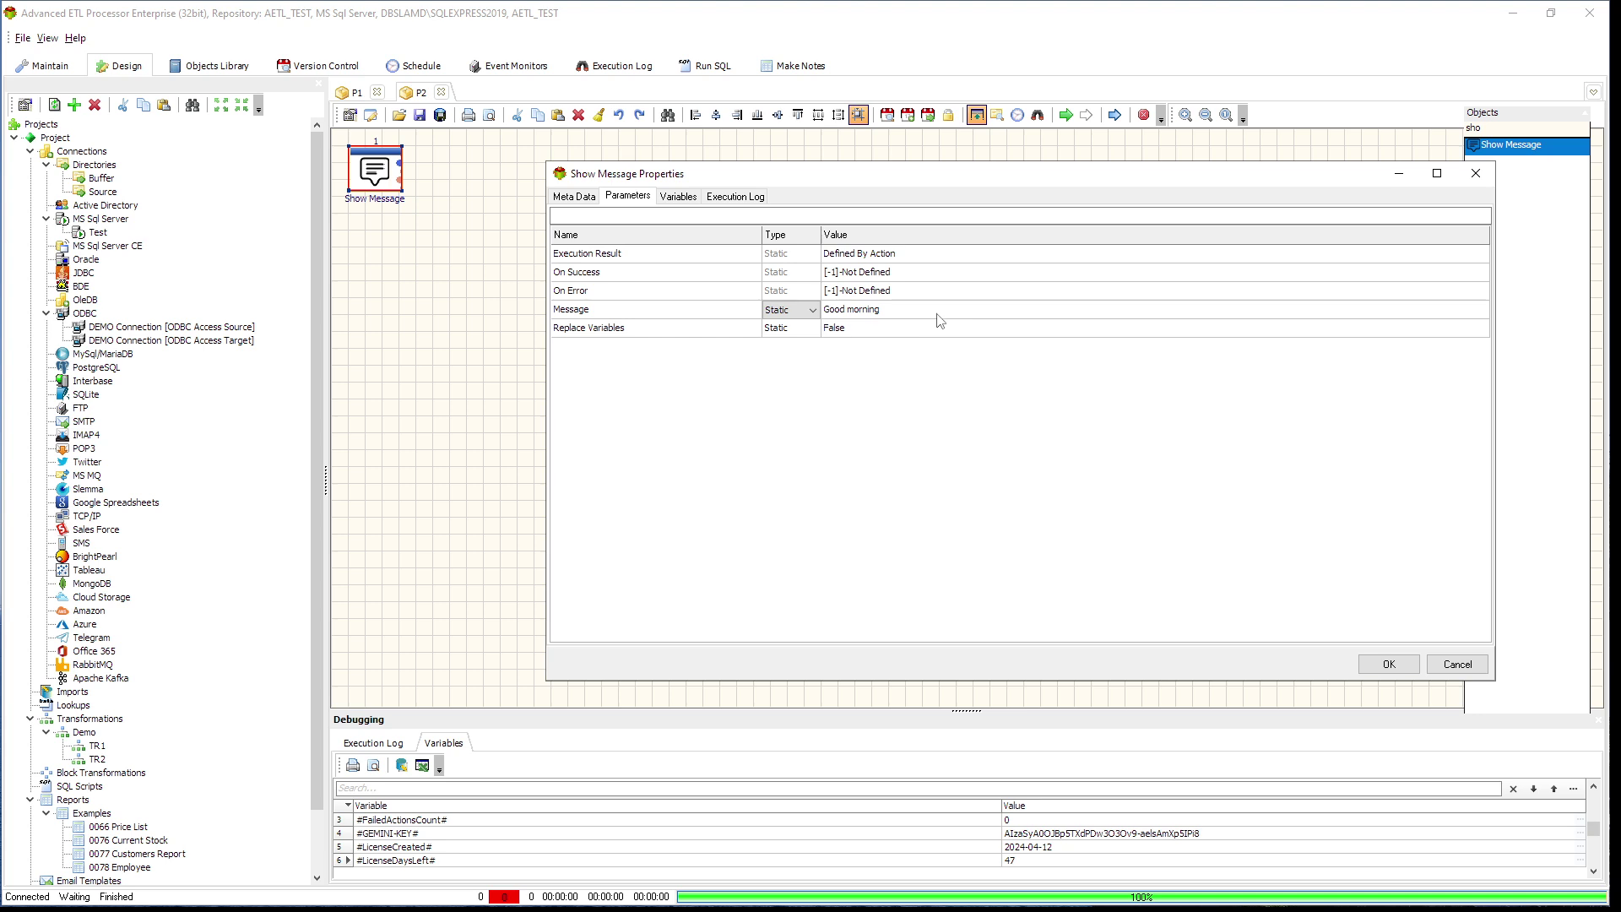
pyautogui.click(814, 312)
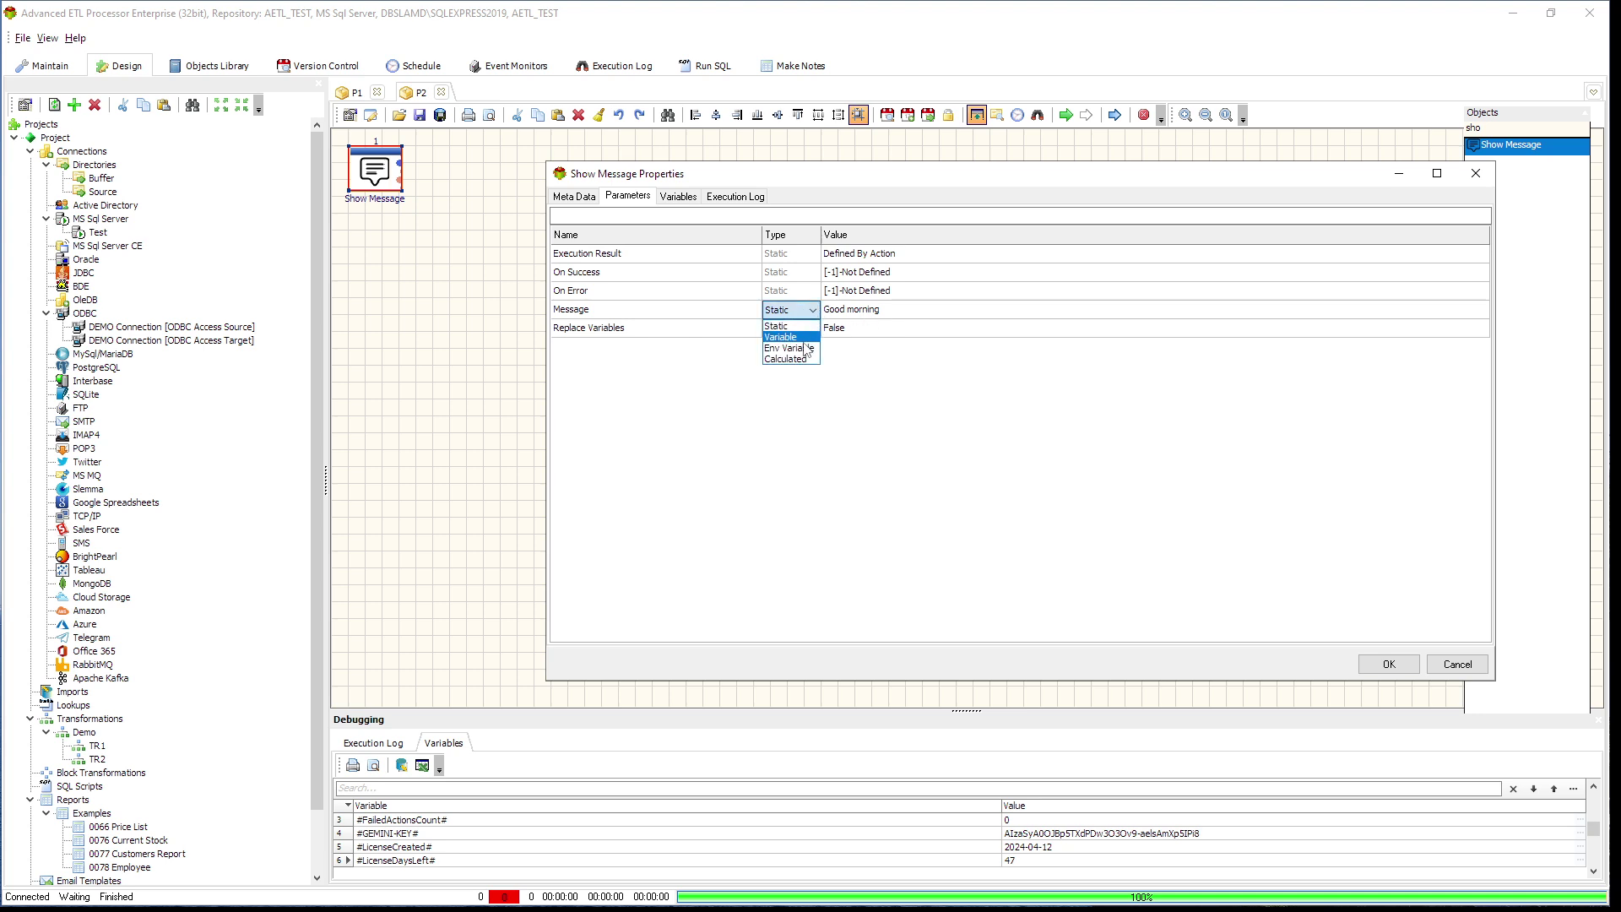
pyautogui.click(813, 339)
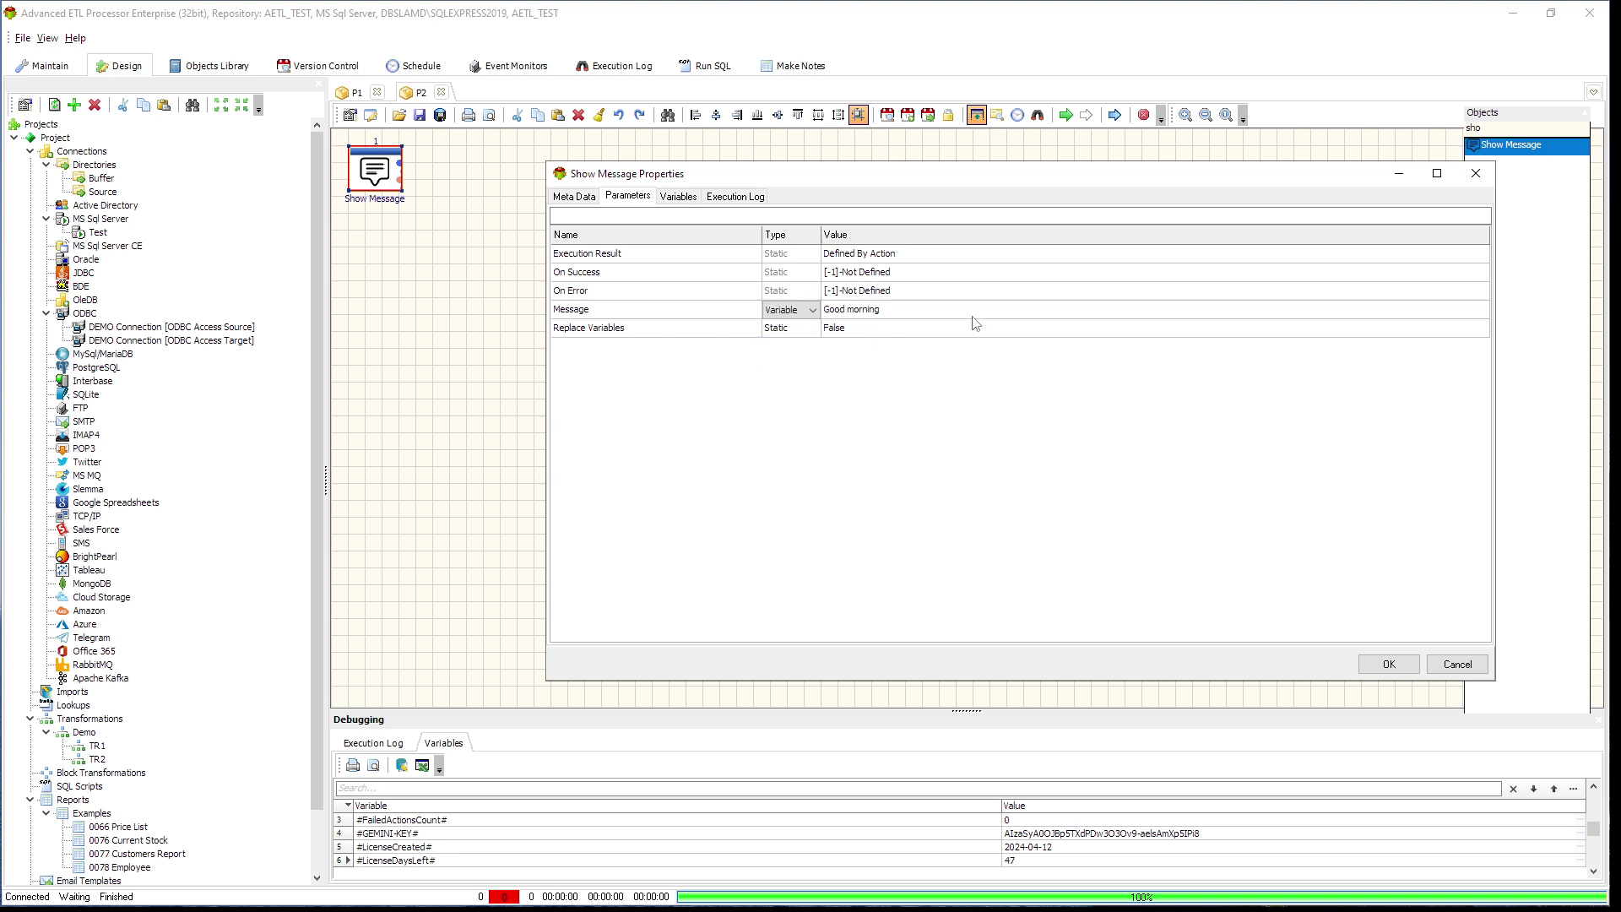
# Search the list of variables available for the Message value for "currentd".
pyautogui.click(976, 313)
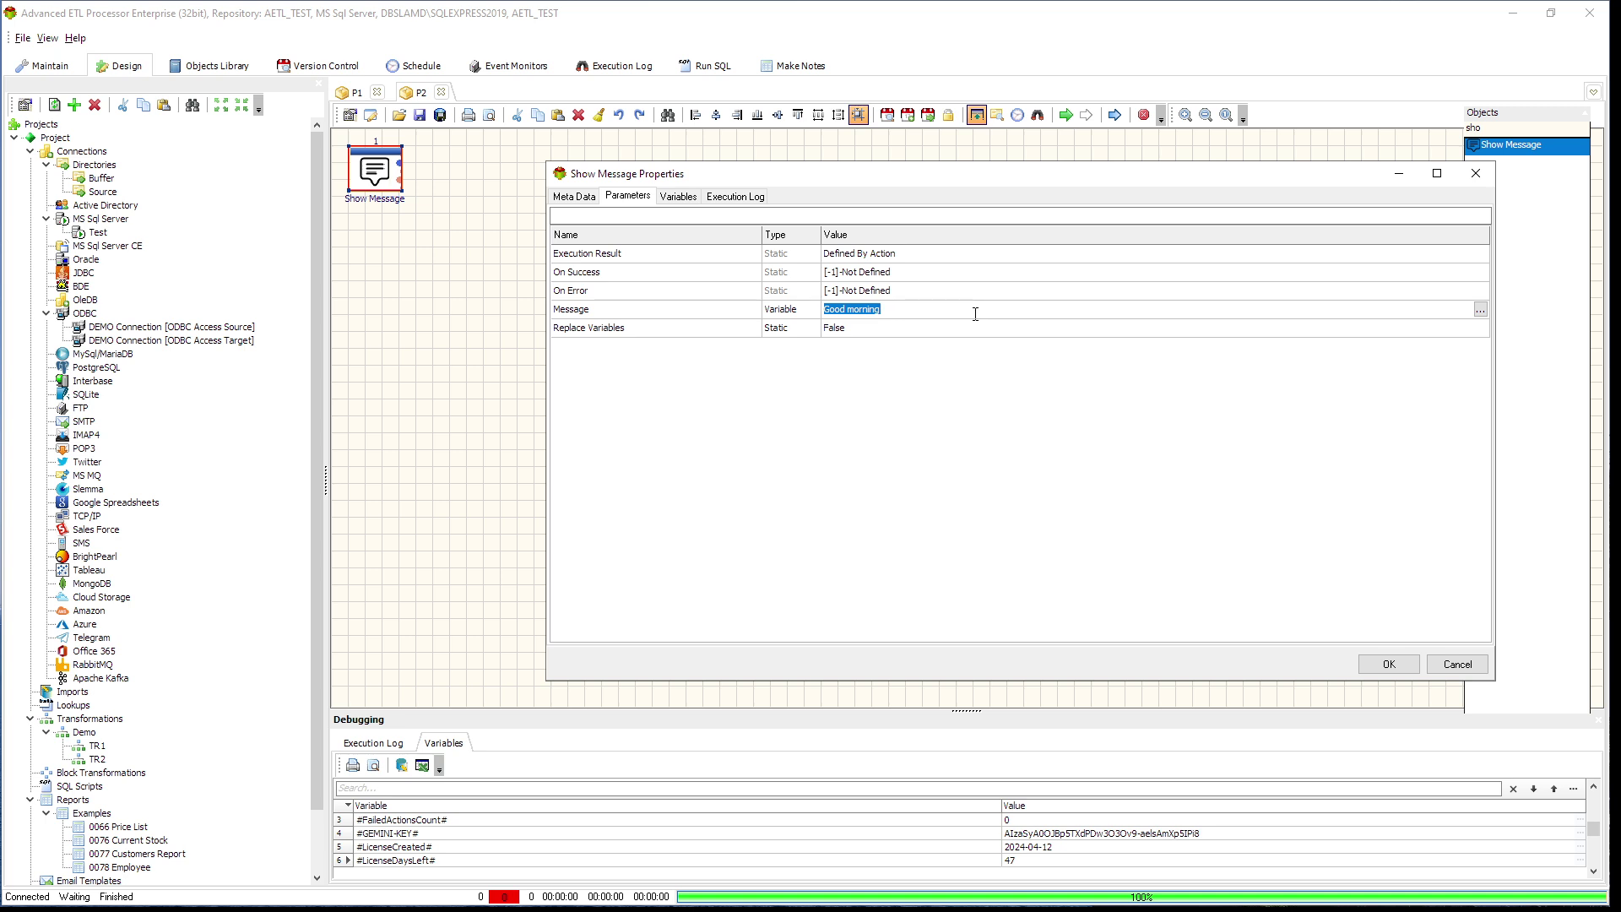
pyautogui.click(1481, 310)
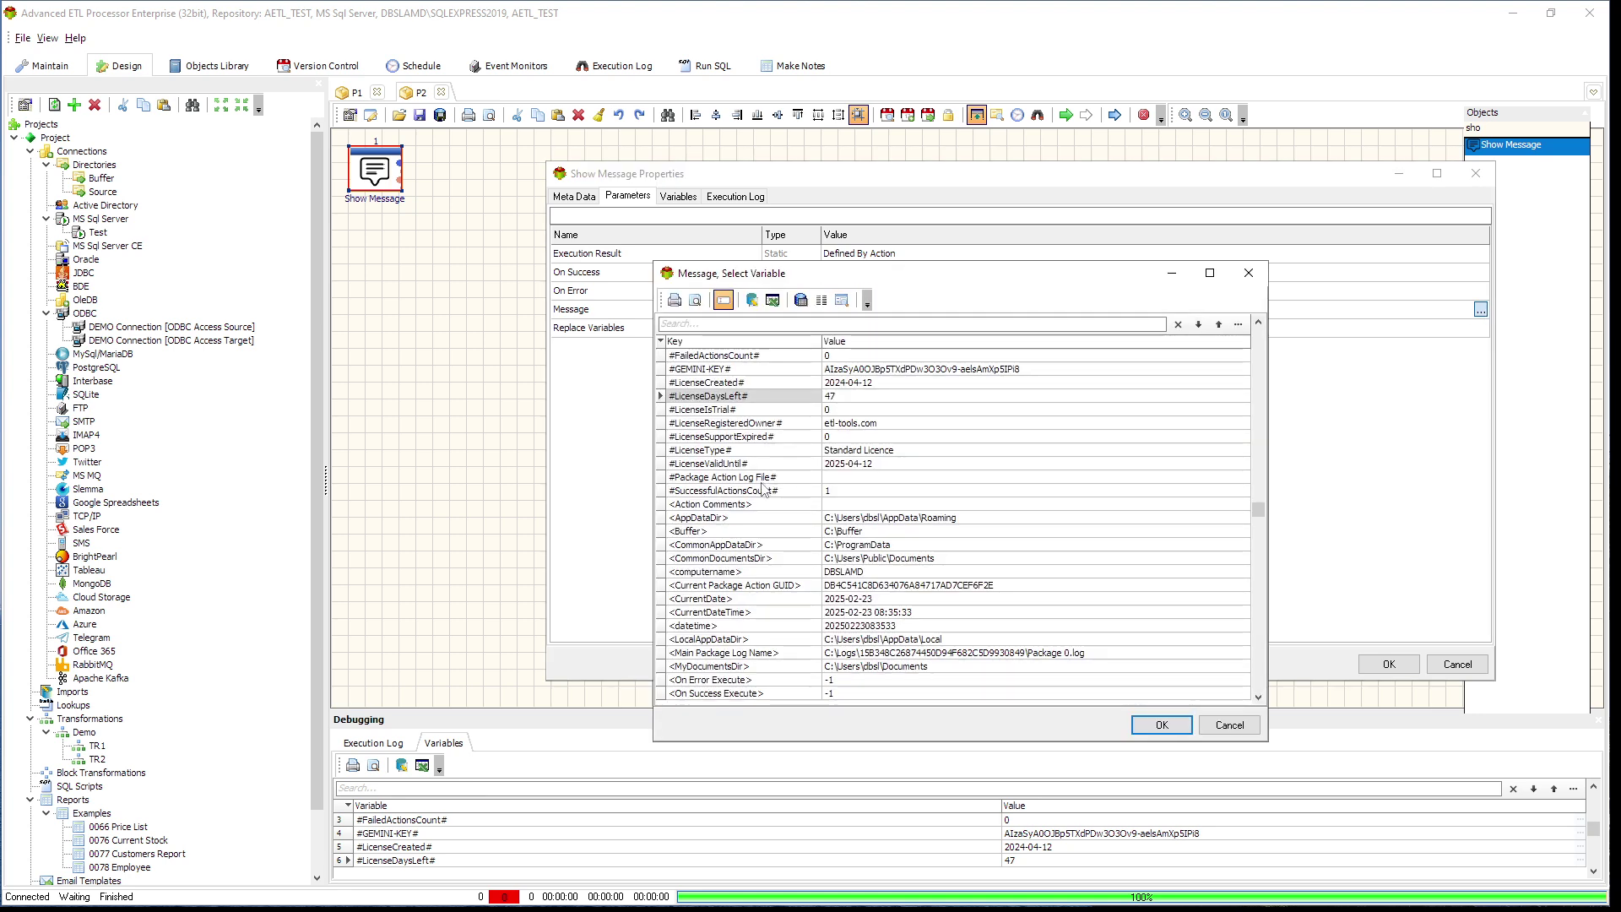
pyautogui.click(762, 481)
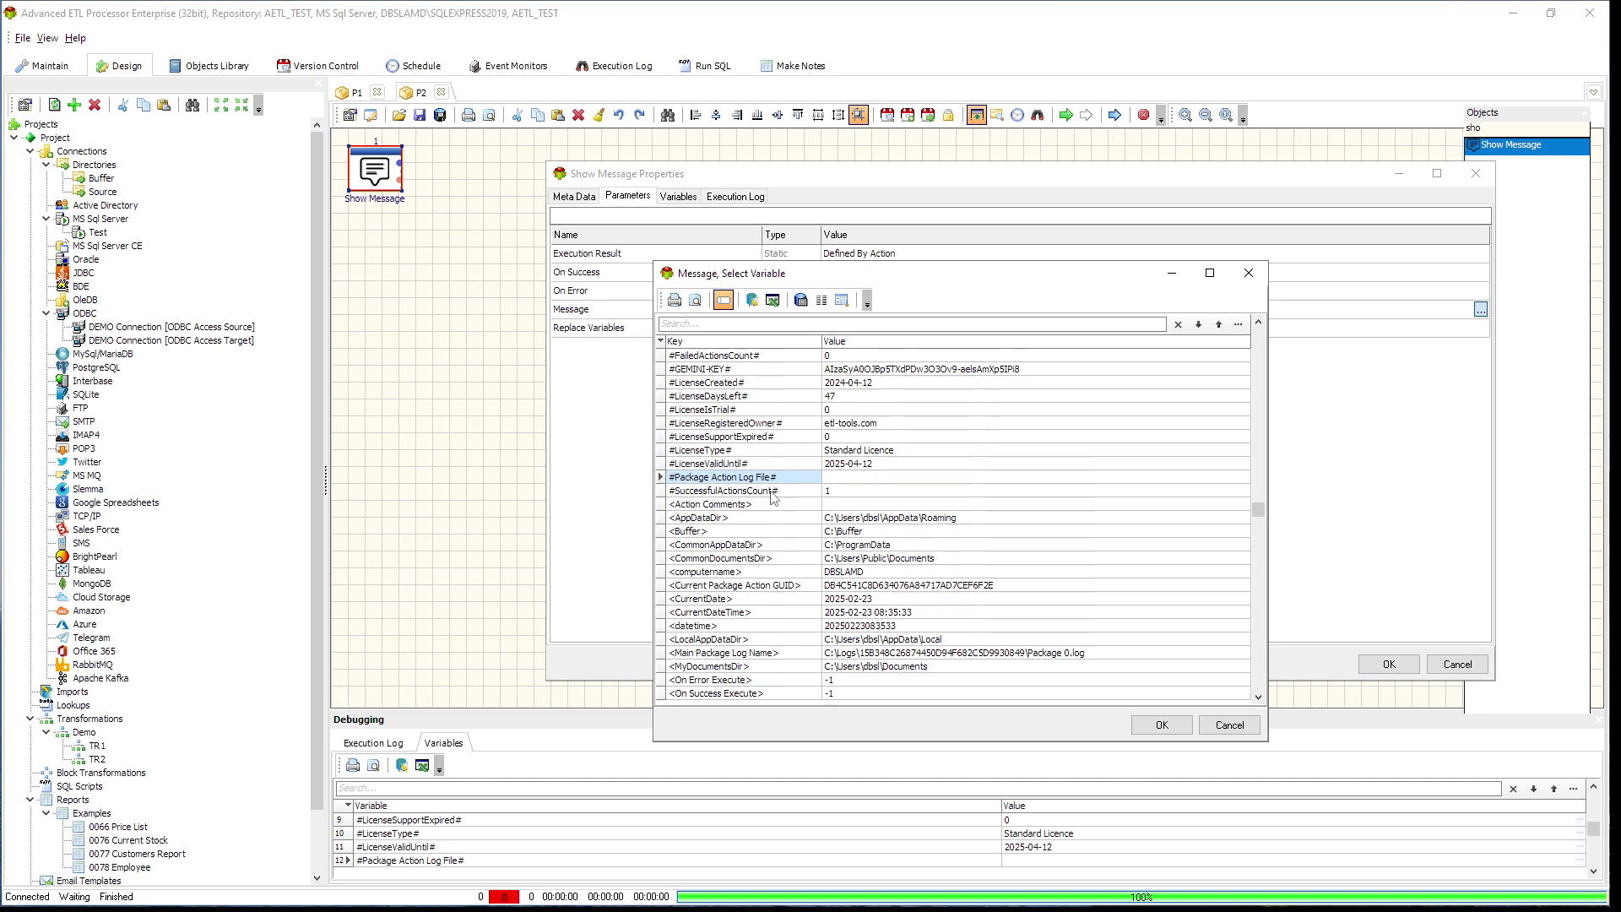
pyautogui.press('Down')
pyautogui.press('Down')
pyautogui.press('Down')
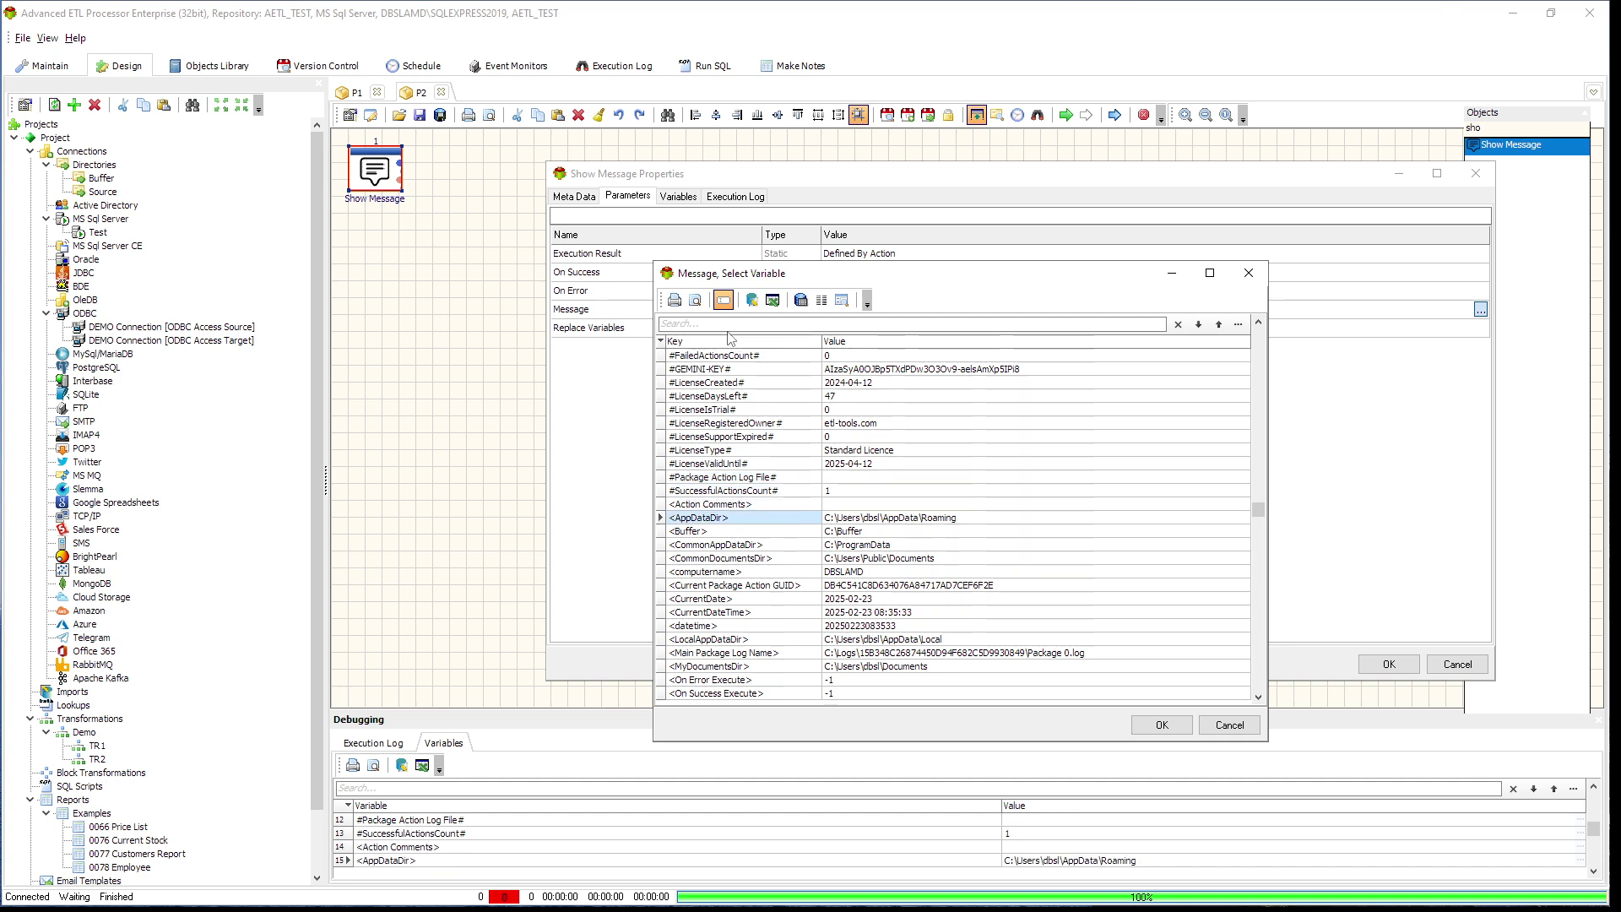
pyautogui.click(754, 324)
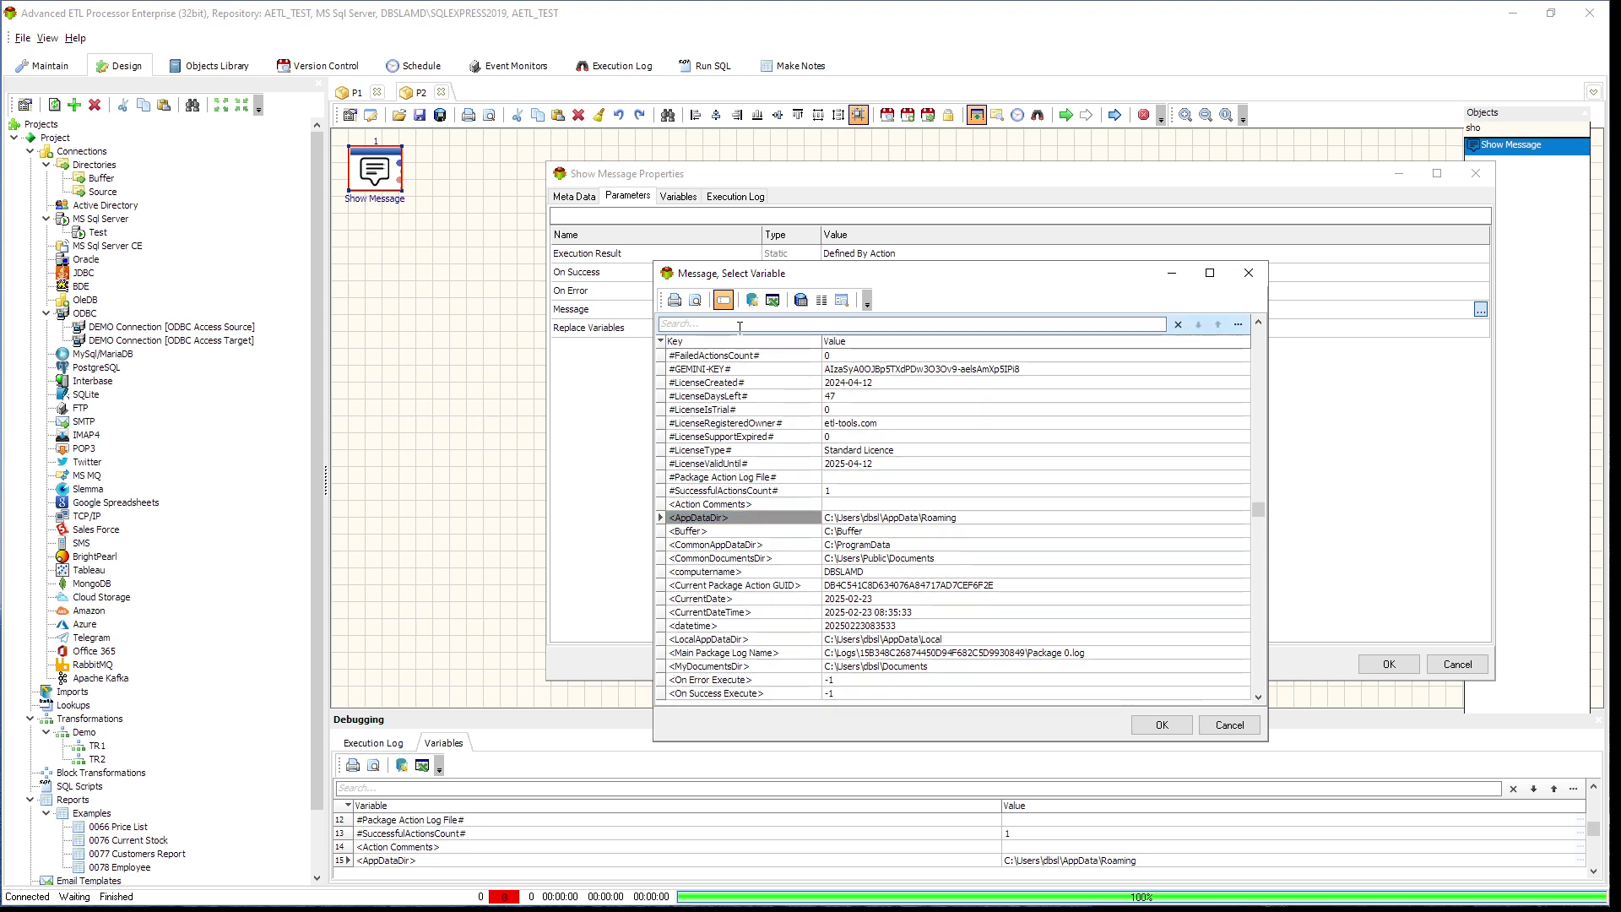
pyautogui.write('cu')
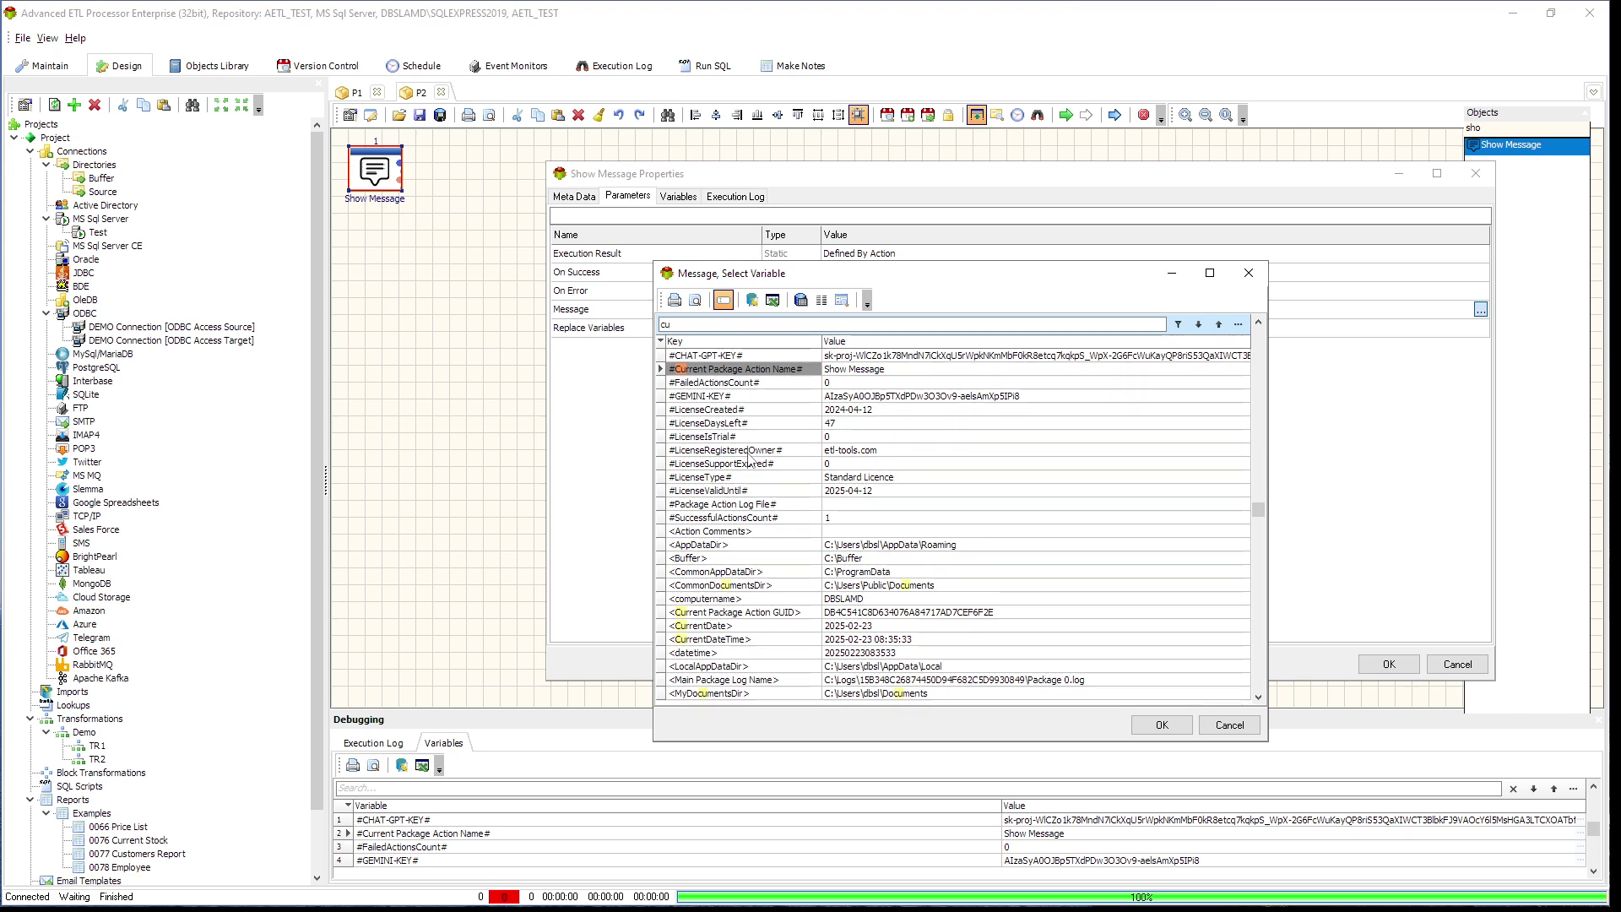
pyautogui.write('rremt')
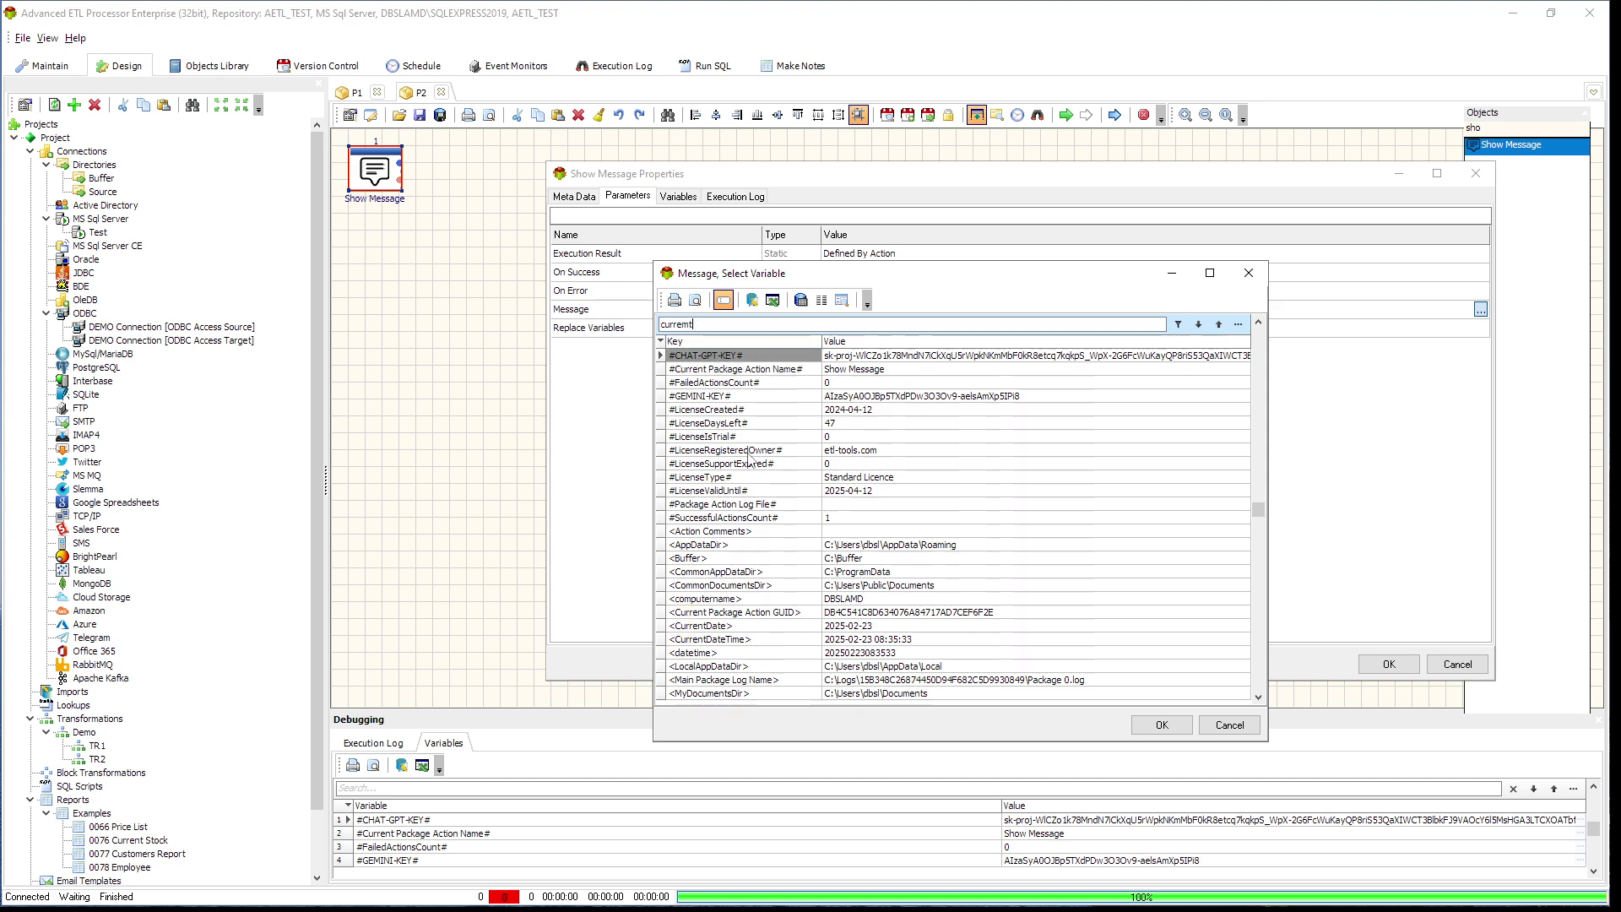
pyautogui.press('BackSpace')
pyautogui.press('BackSpace')
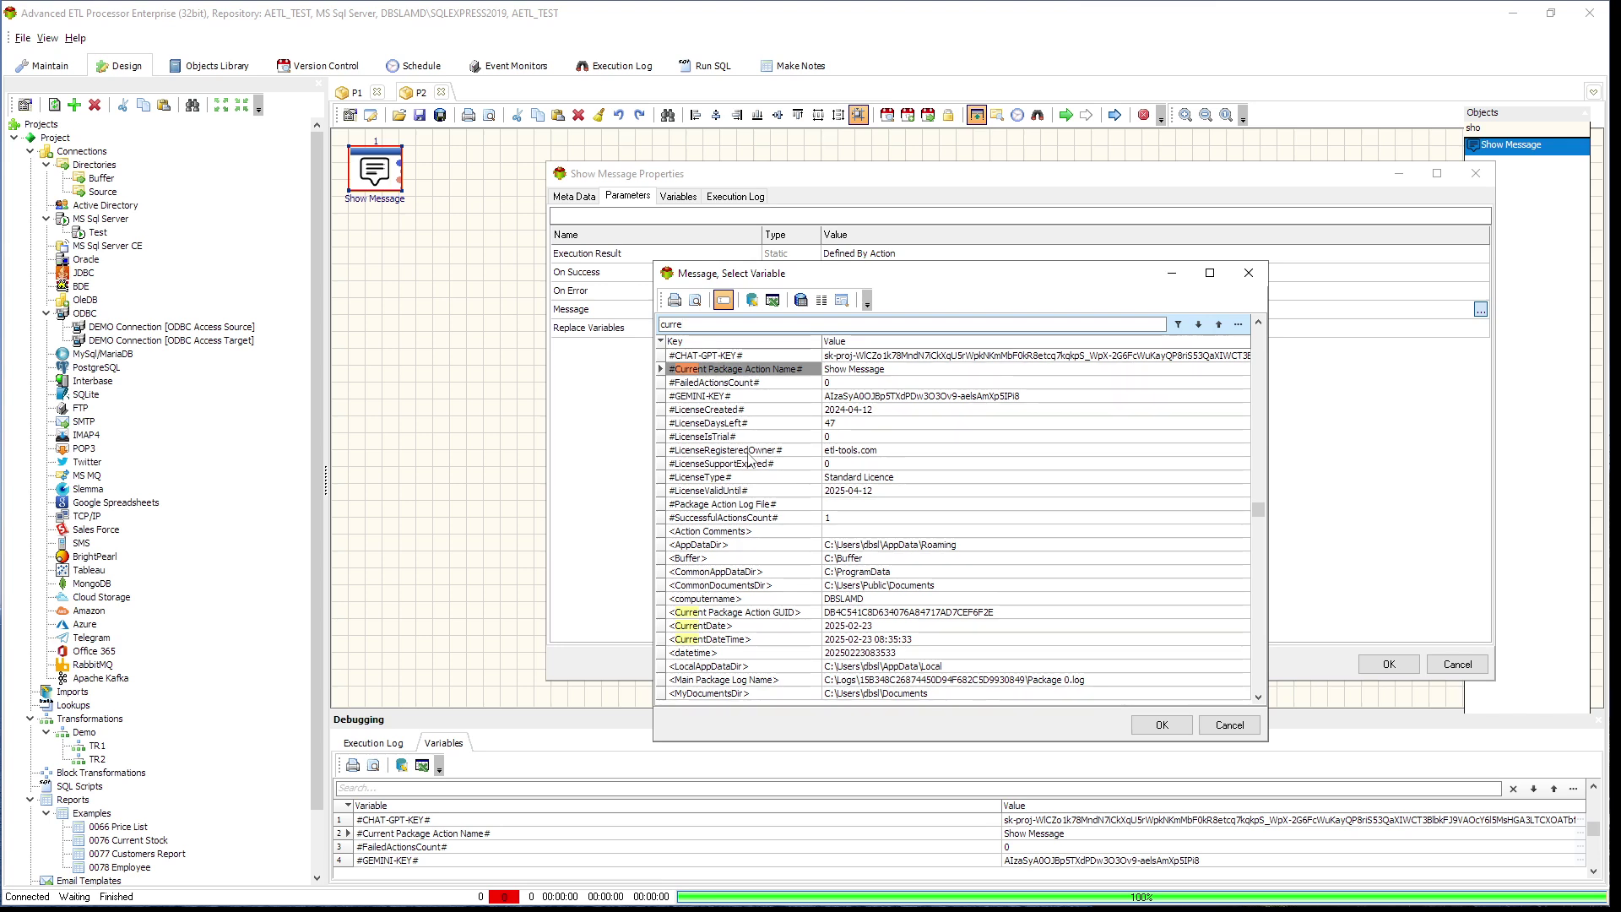
pyautogui.write('ntd')
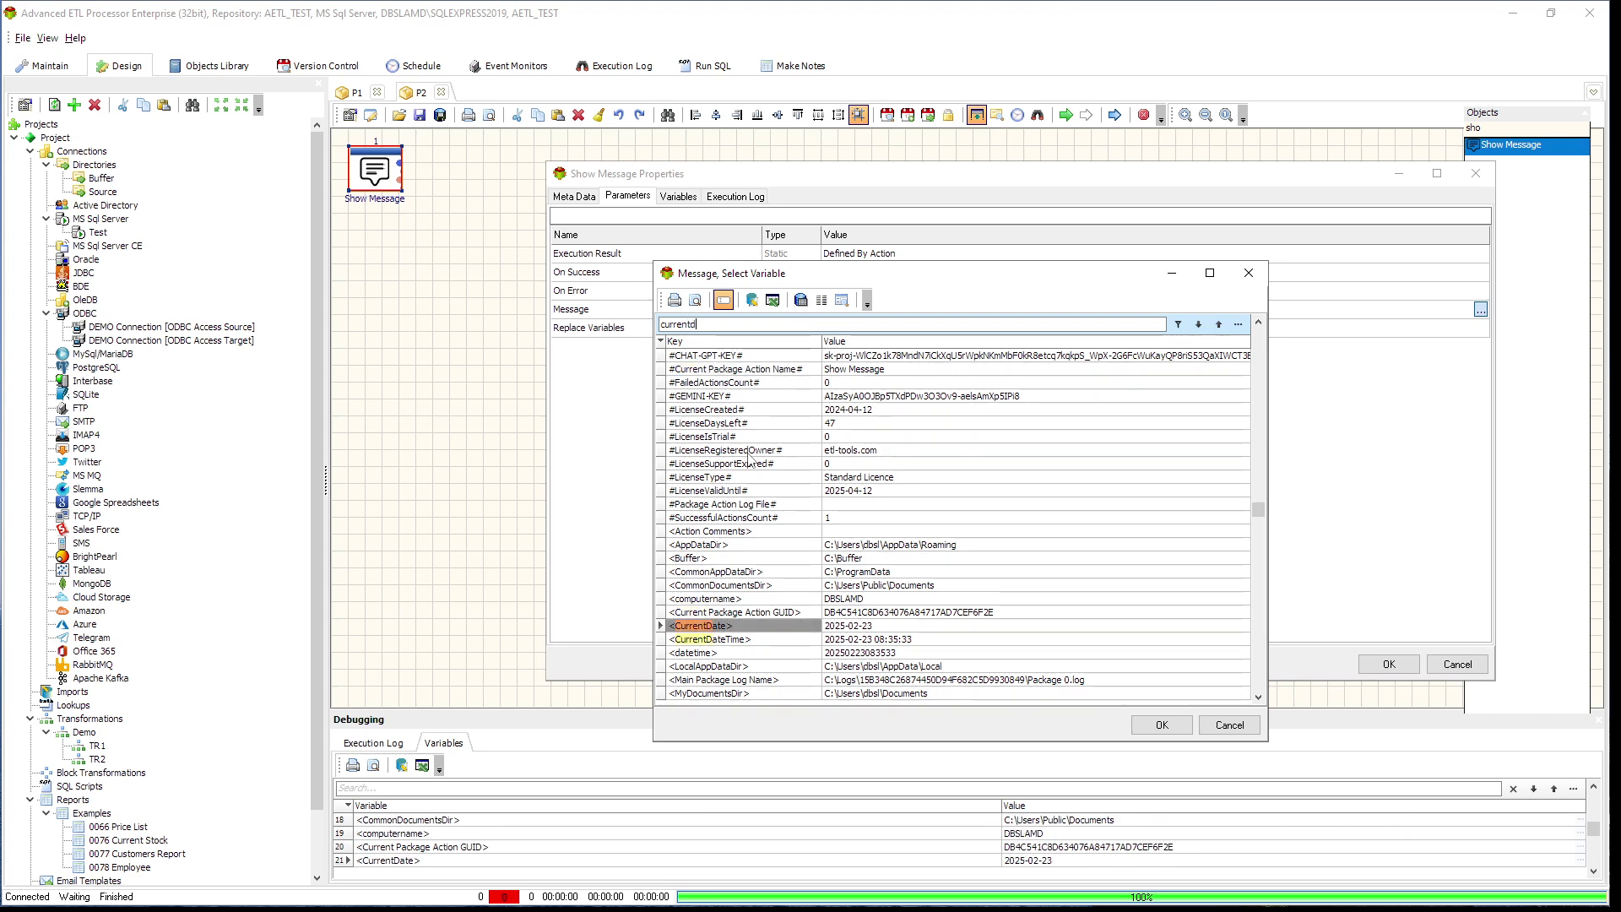
# Use the <CurrentDate> variable as the message value, run the package and dismiss its message.
pyautogui.click(741, 626)
pyautogui.click(1169, 726)
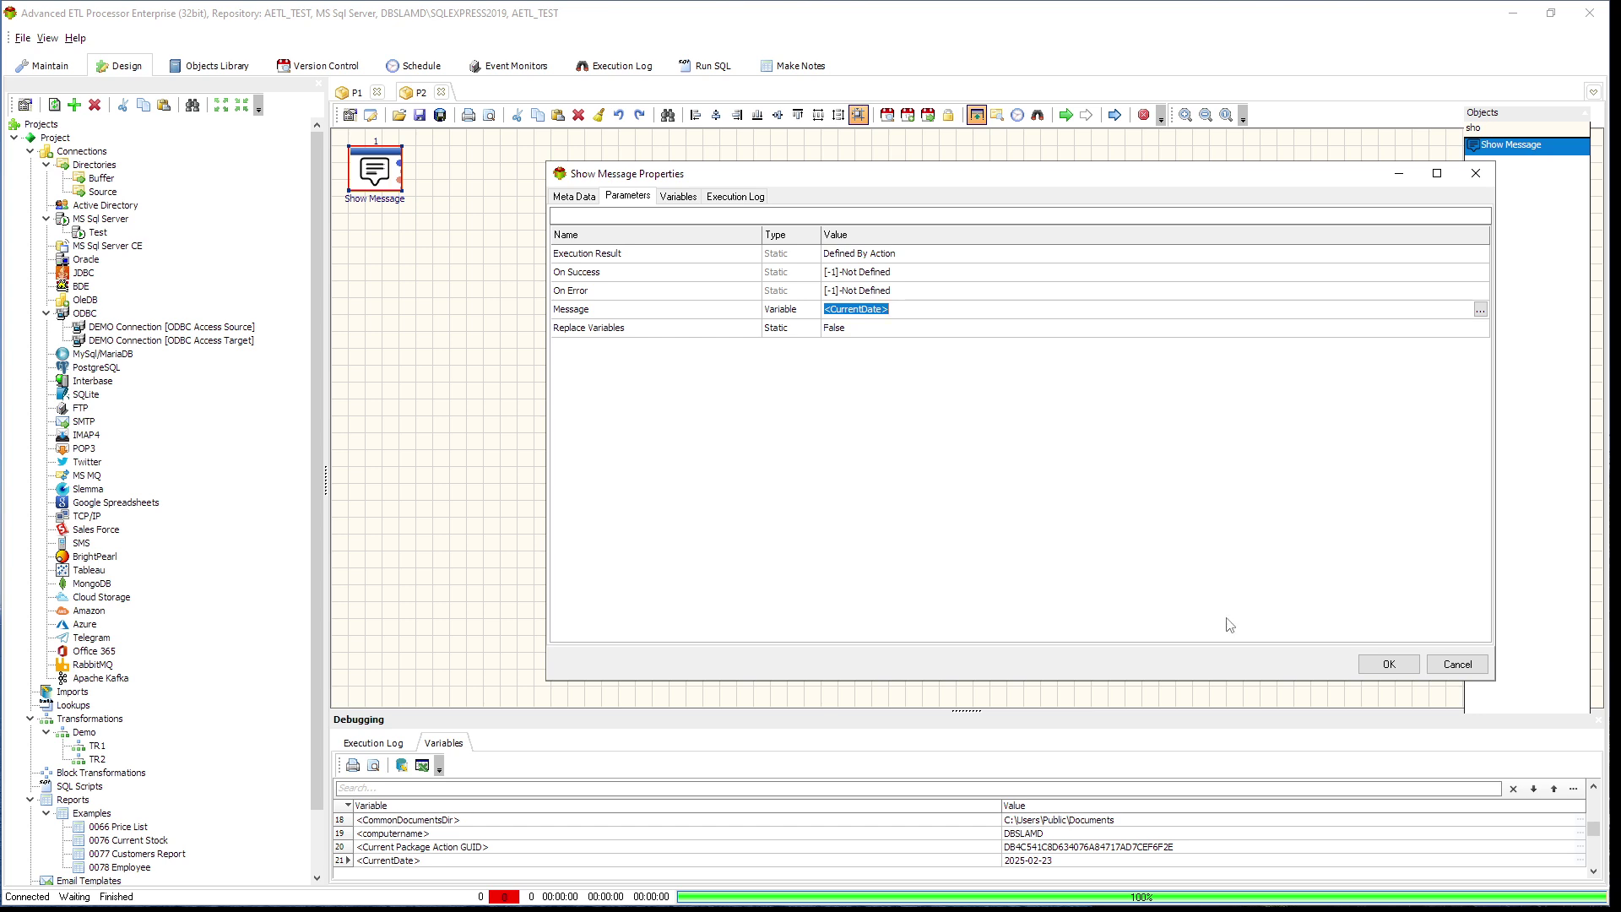
pyautogui.click(1389, 665)
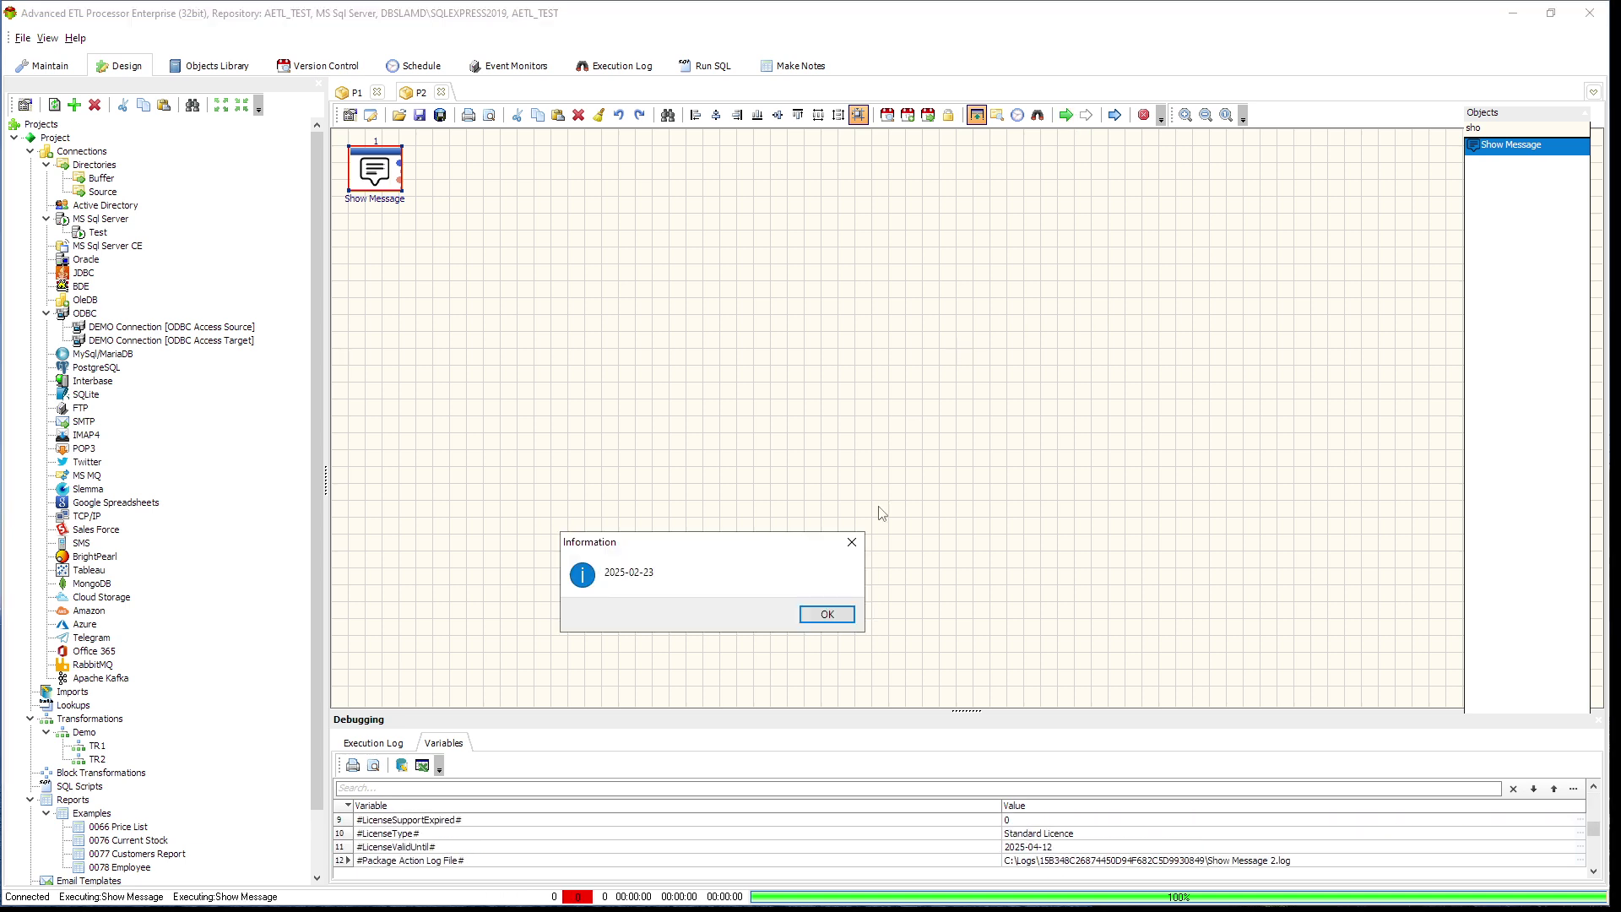
pyautogui.click(836, 615)
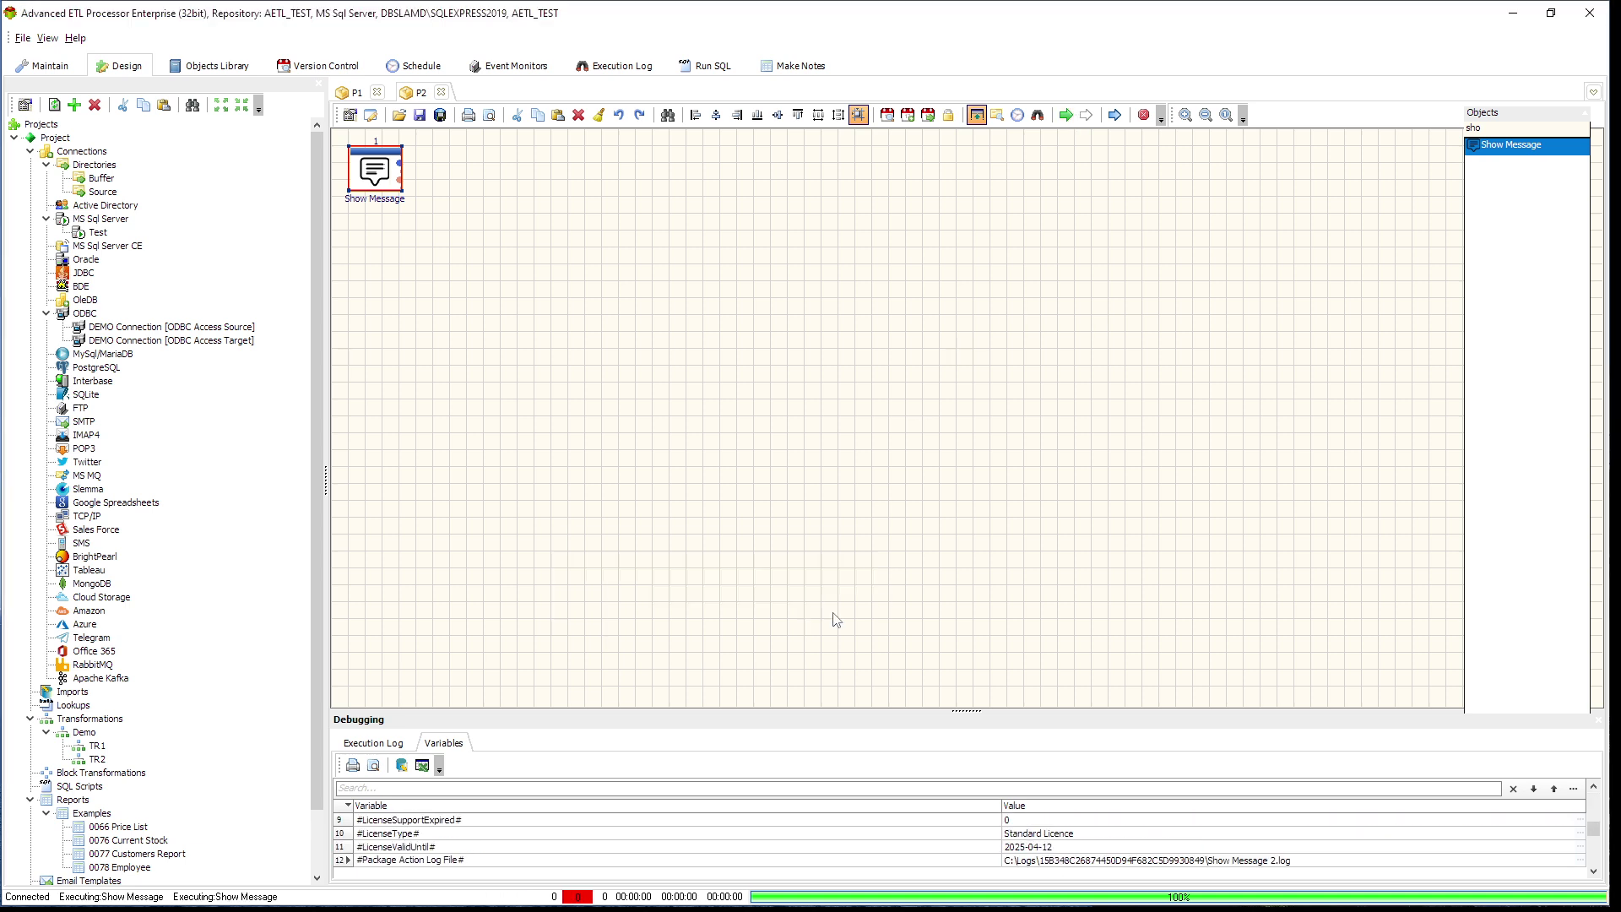
# Set the Show Message action's message to "Hello. today is <CurrentDate>", run the package and dismiss its message.
pyautogui.doubleClick(381, 179)
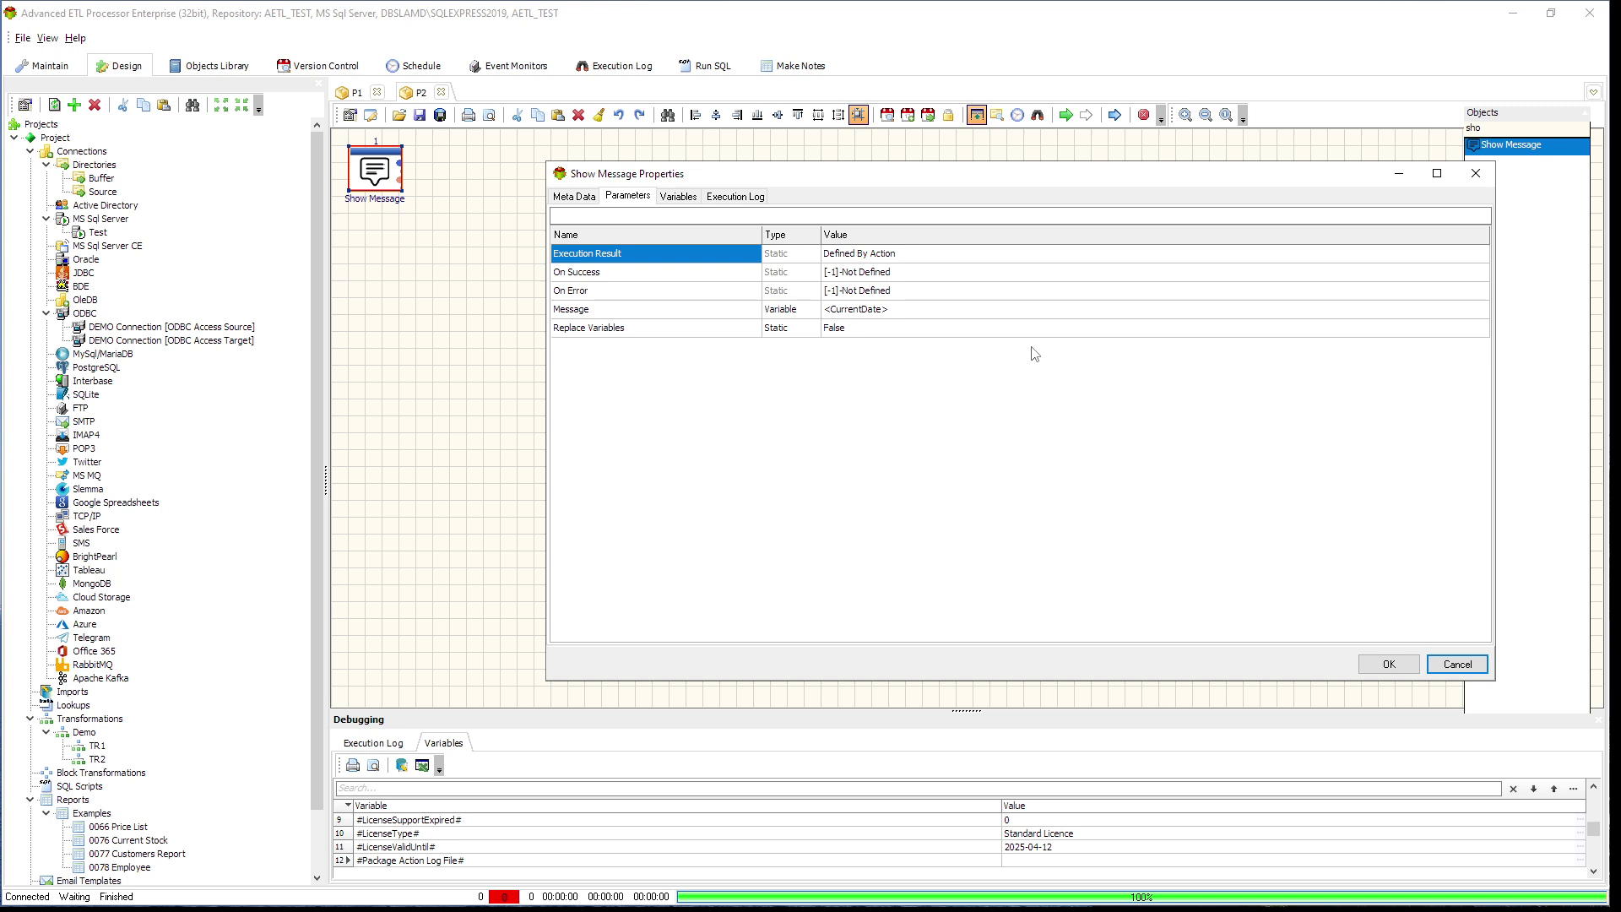
pyautogui.click(920, 310)
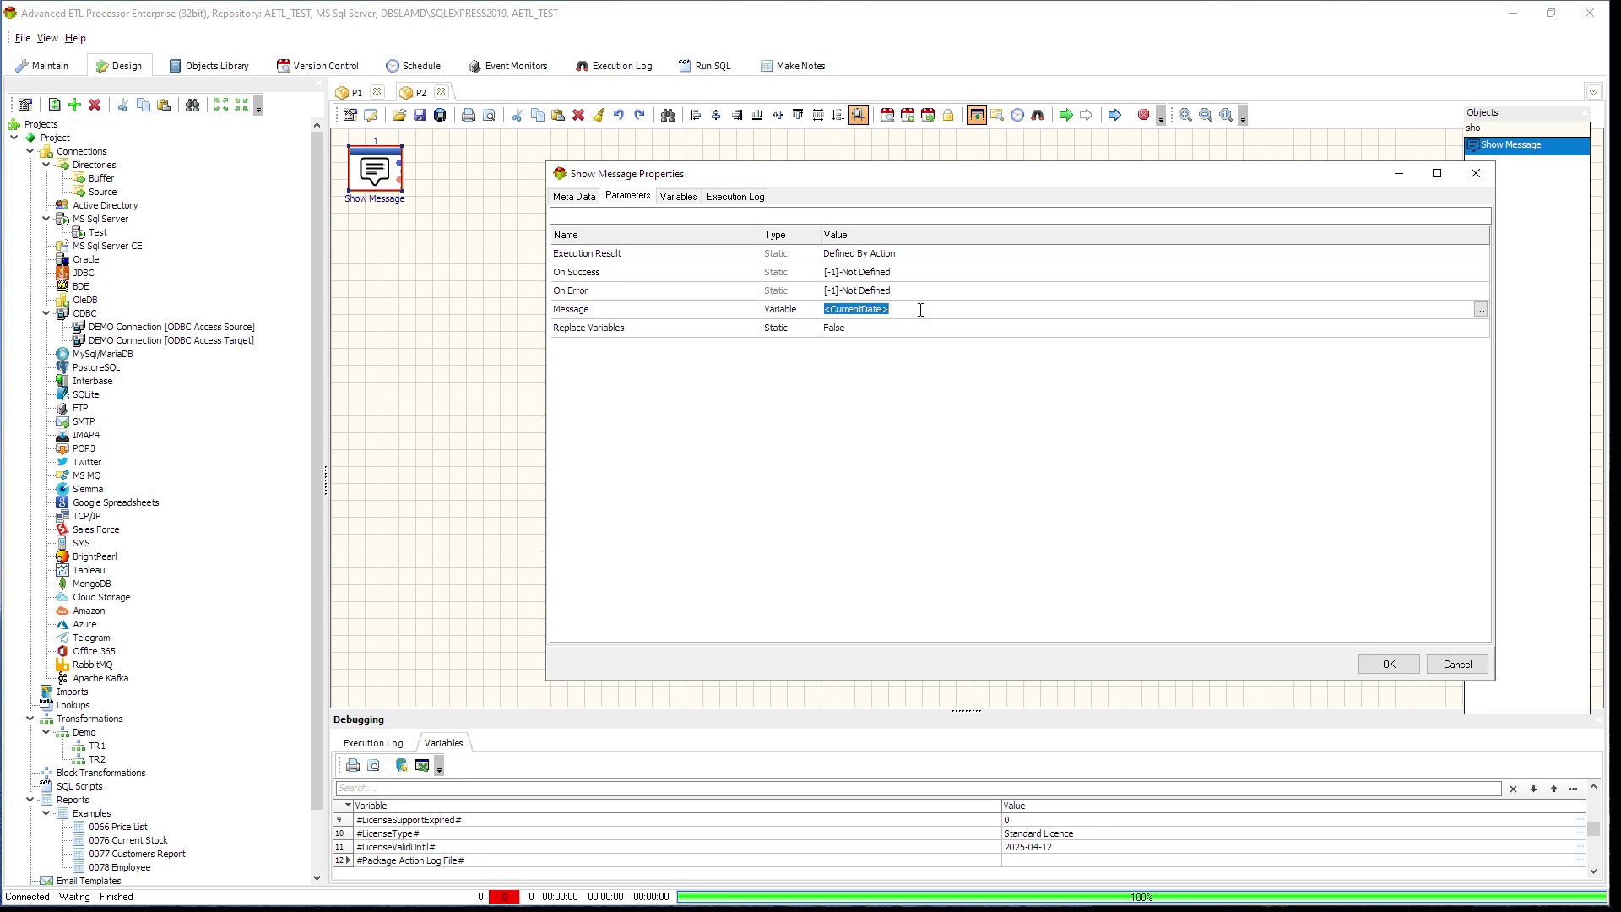
pyautogui.doubleClick(920, 310)
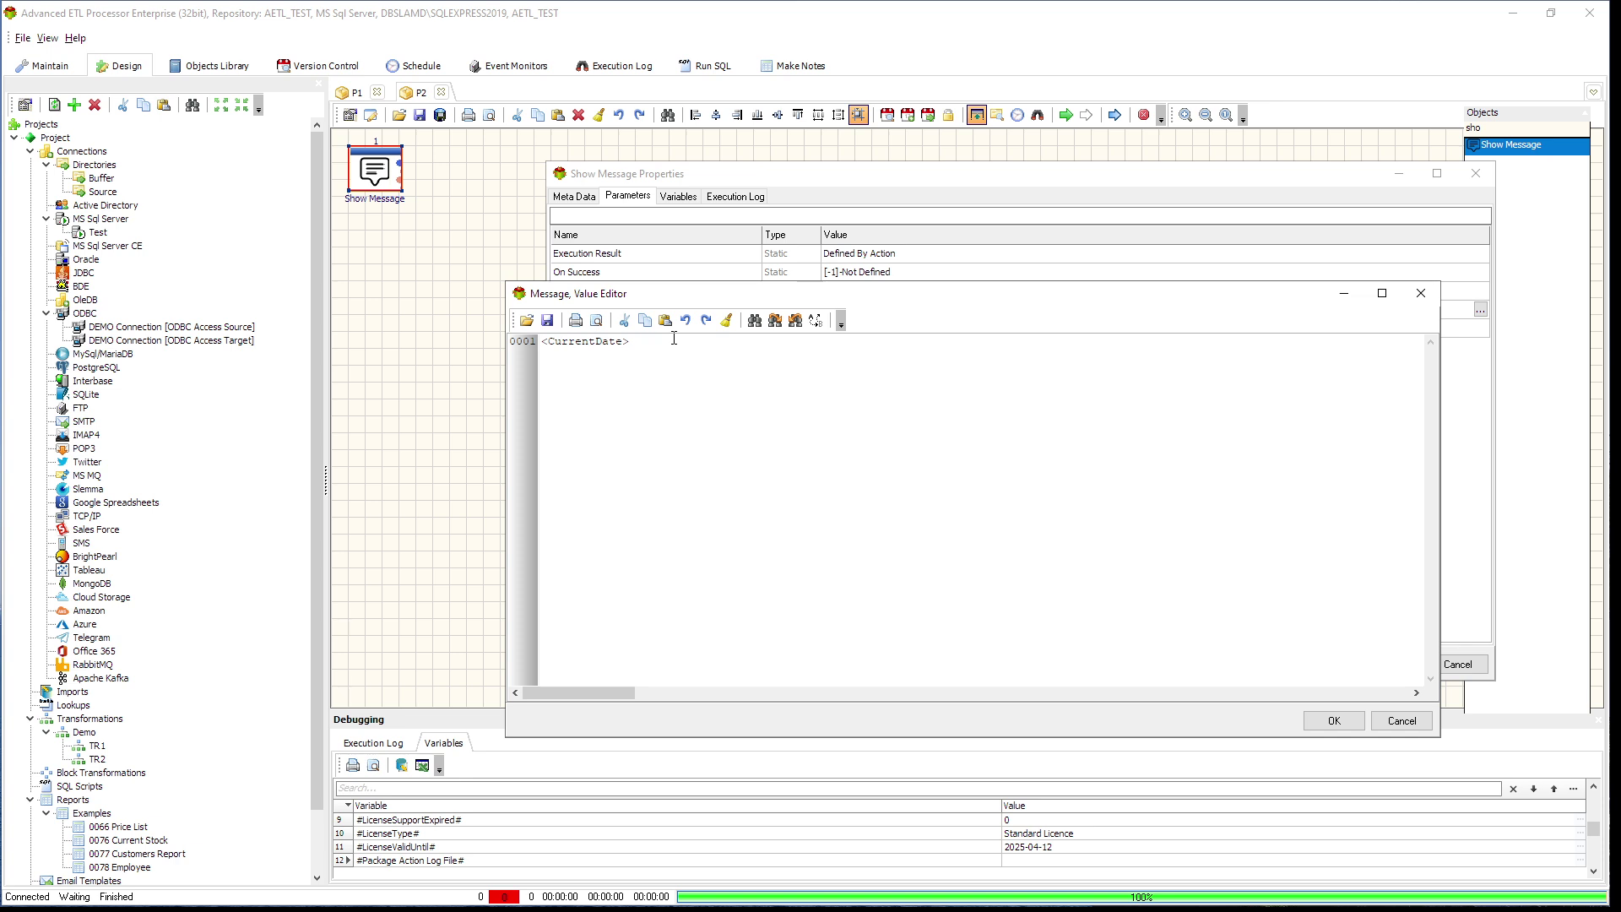
pyautogui.write('Hello . today is')
pyautogui.click(1337, 722)
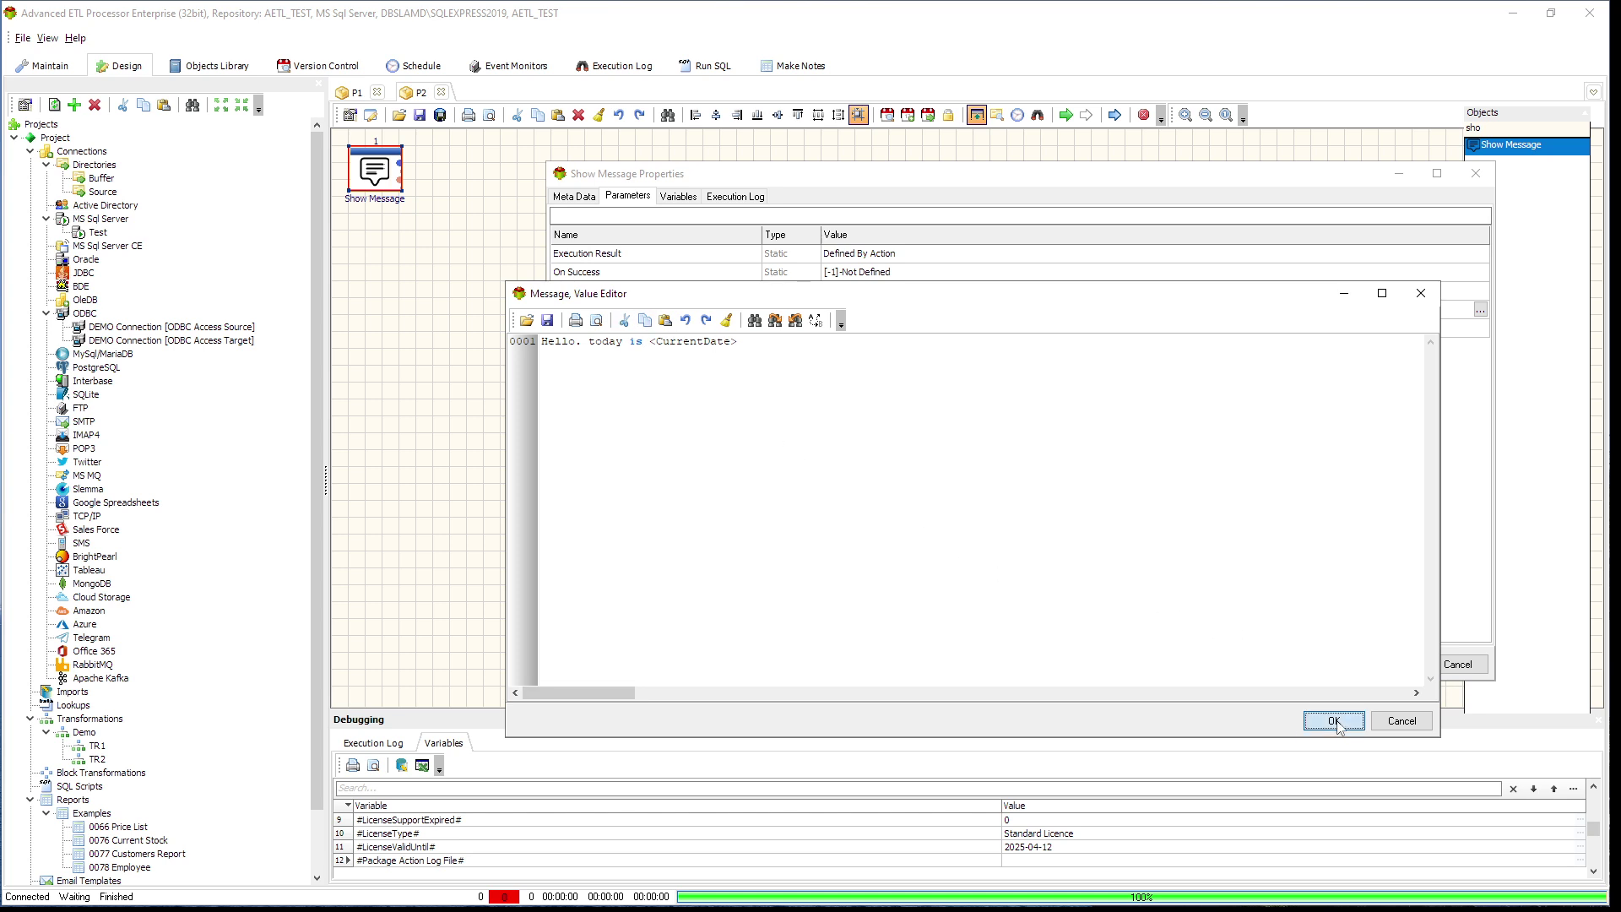
pyautogui.click(1397, 672)
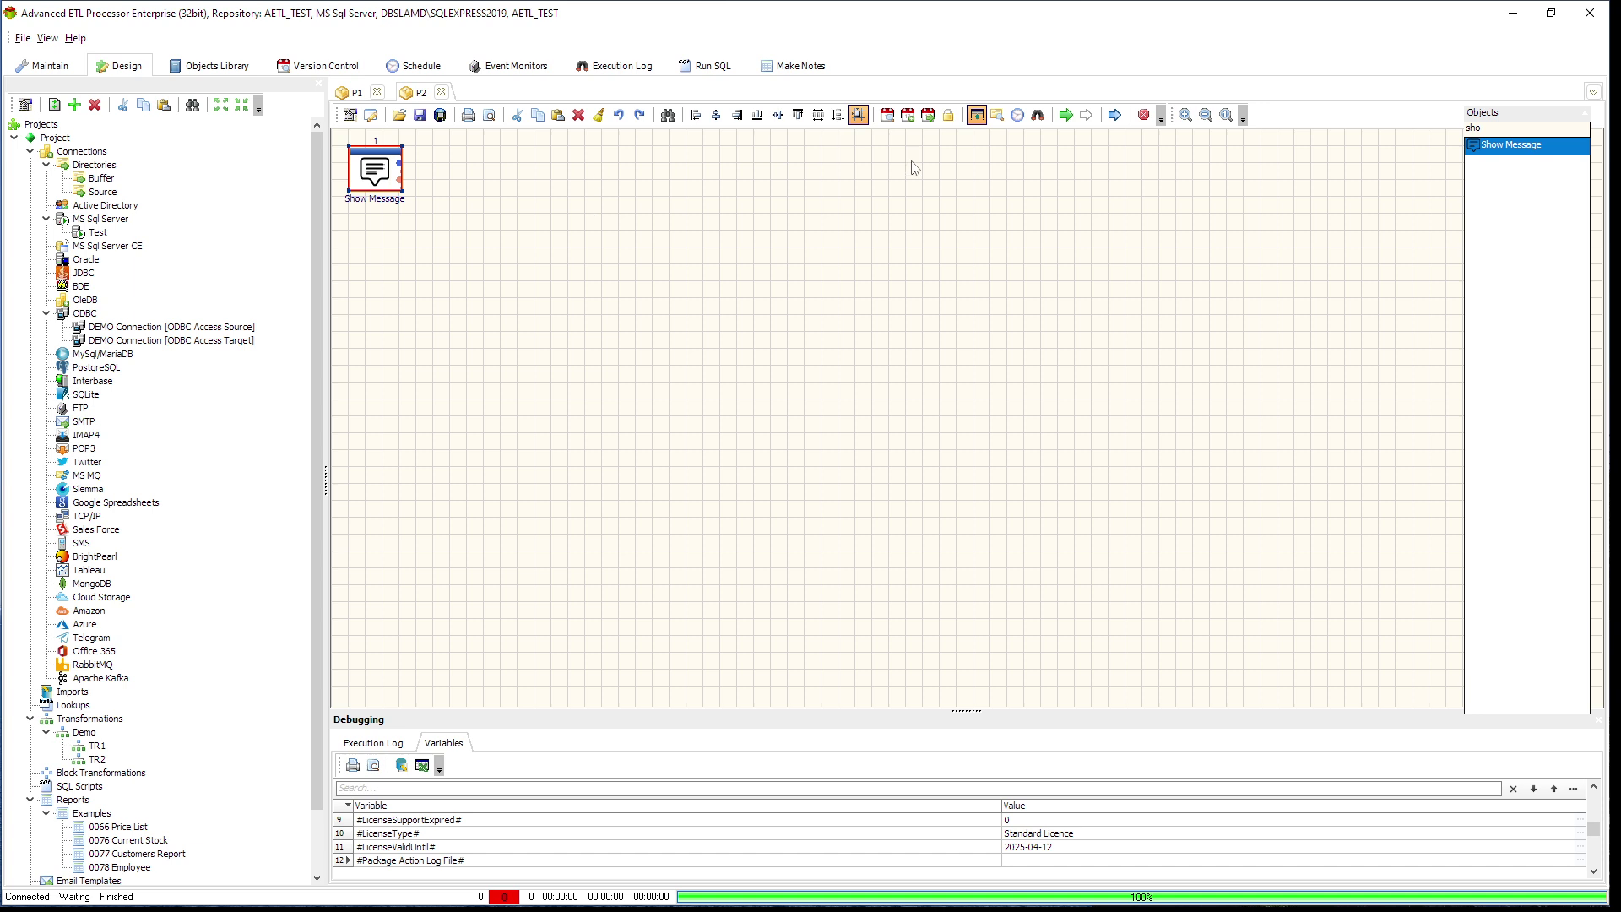
pyautogui.click(1067, 115)
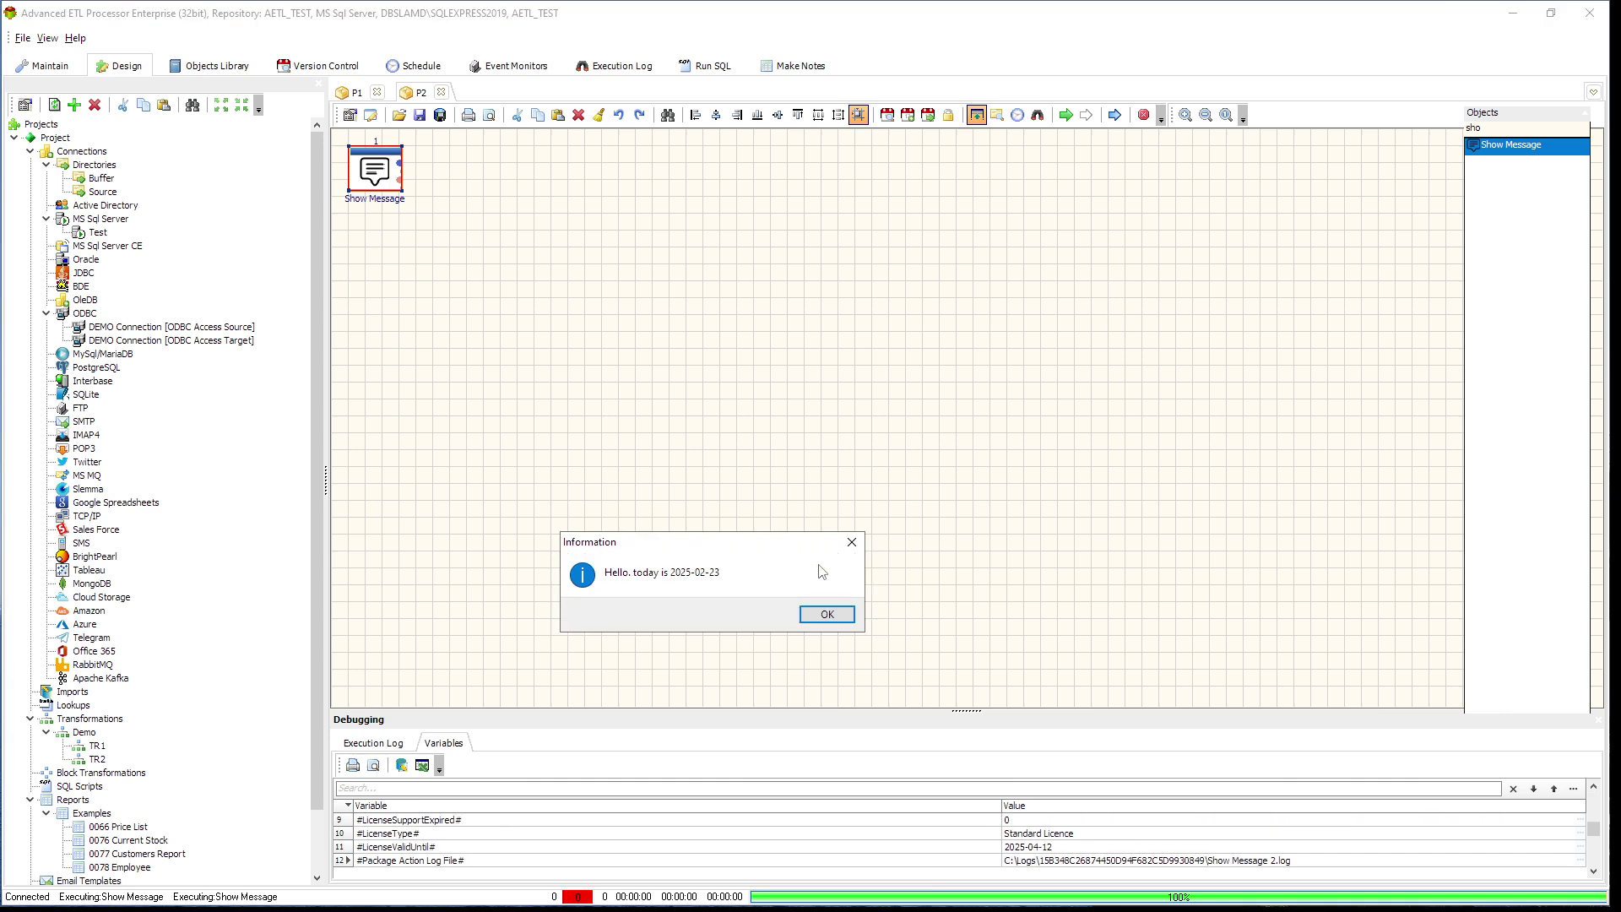
pyautogui.click(828, 616)
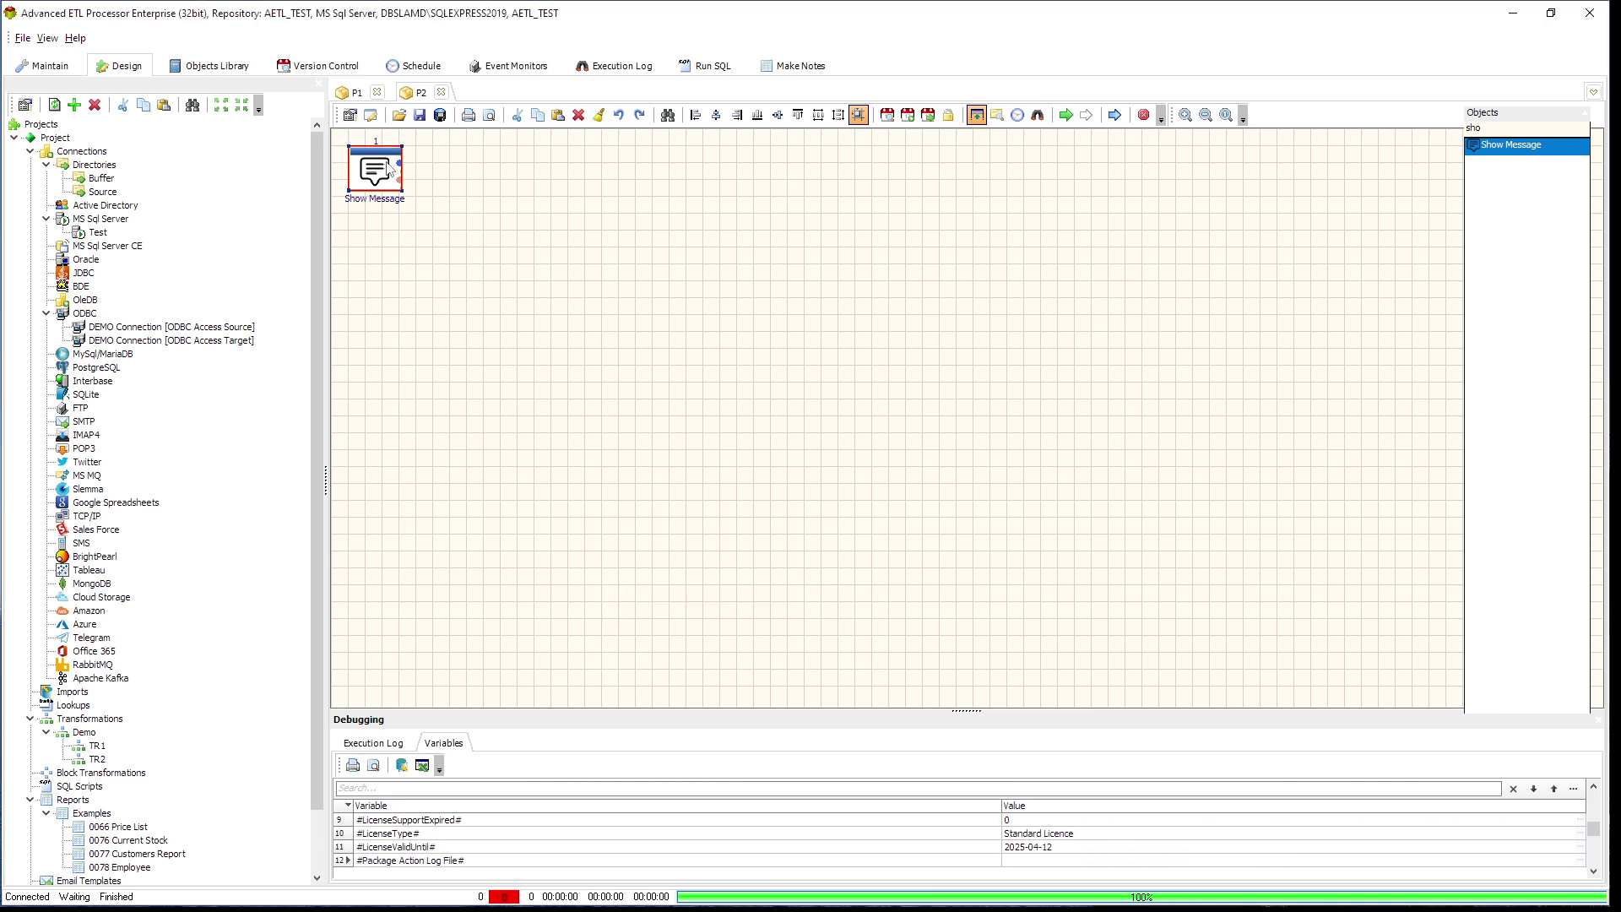
# Set the Show Message action's Replace Variables parameter to True.
pyautogui.doubleClick(389, 168)
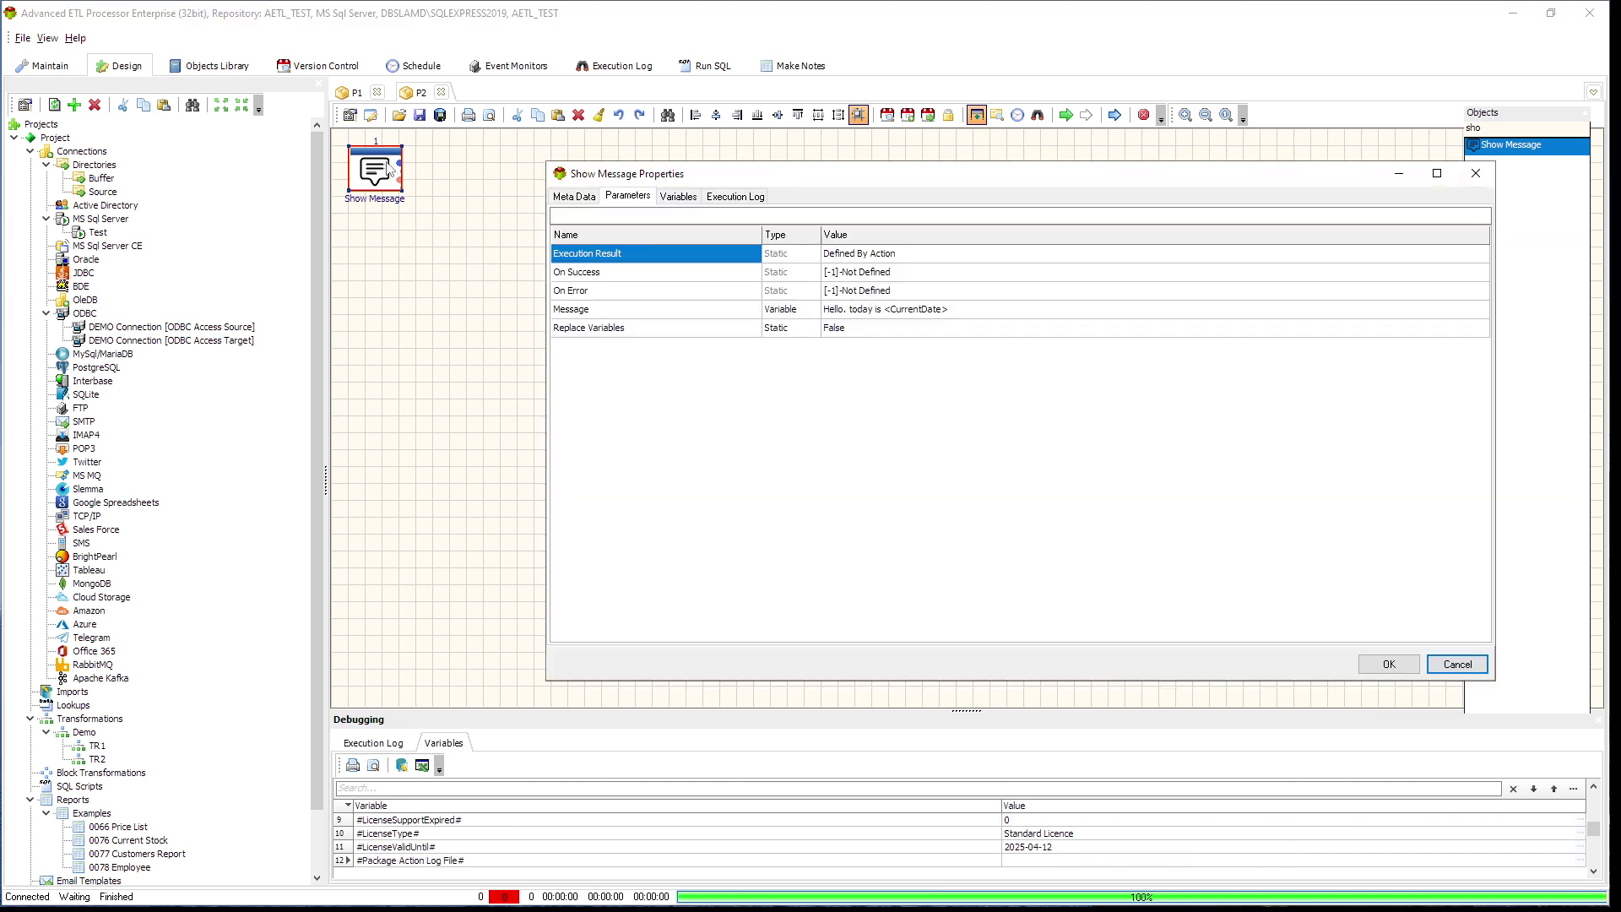
pyautogui.click(879, 331)
pyautogui.click(879, 331)
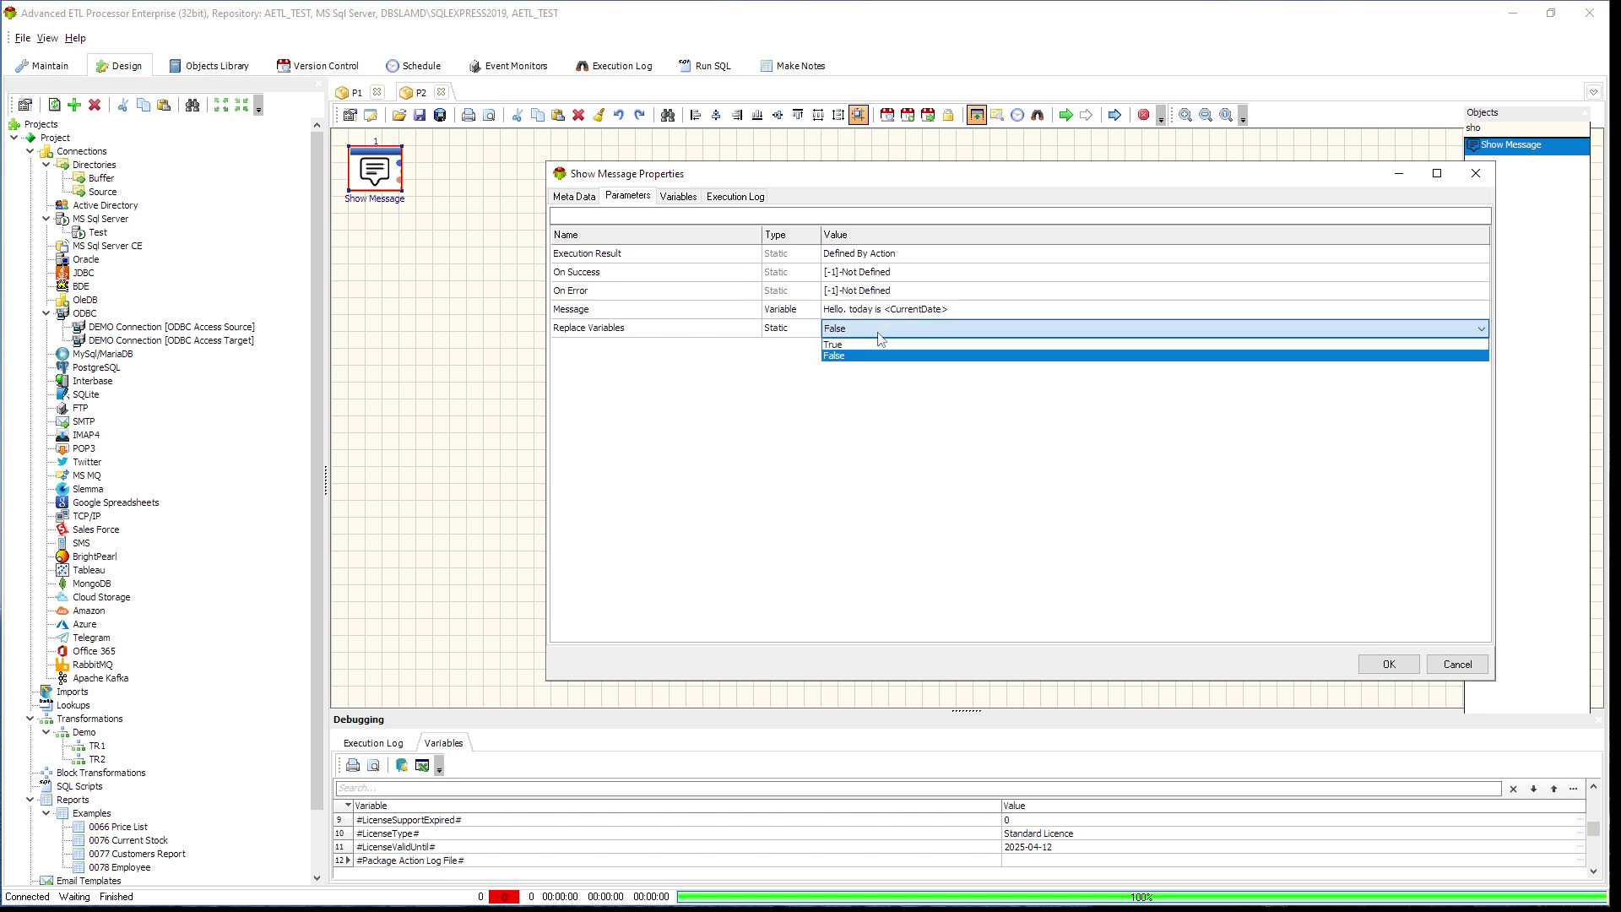
pyautogui.click(879, 345)
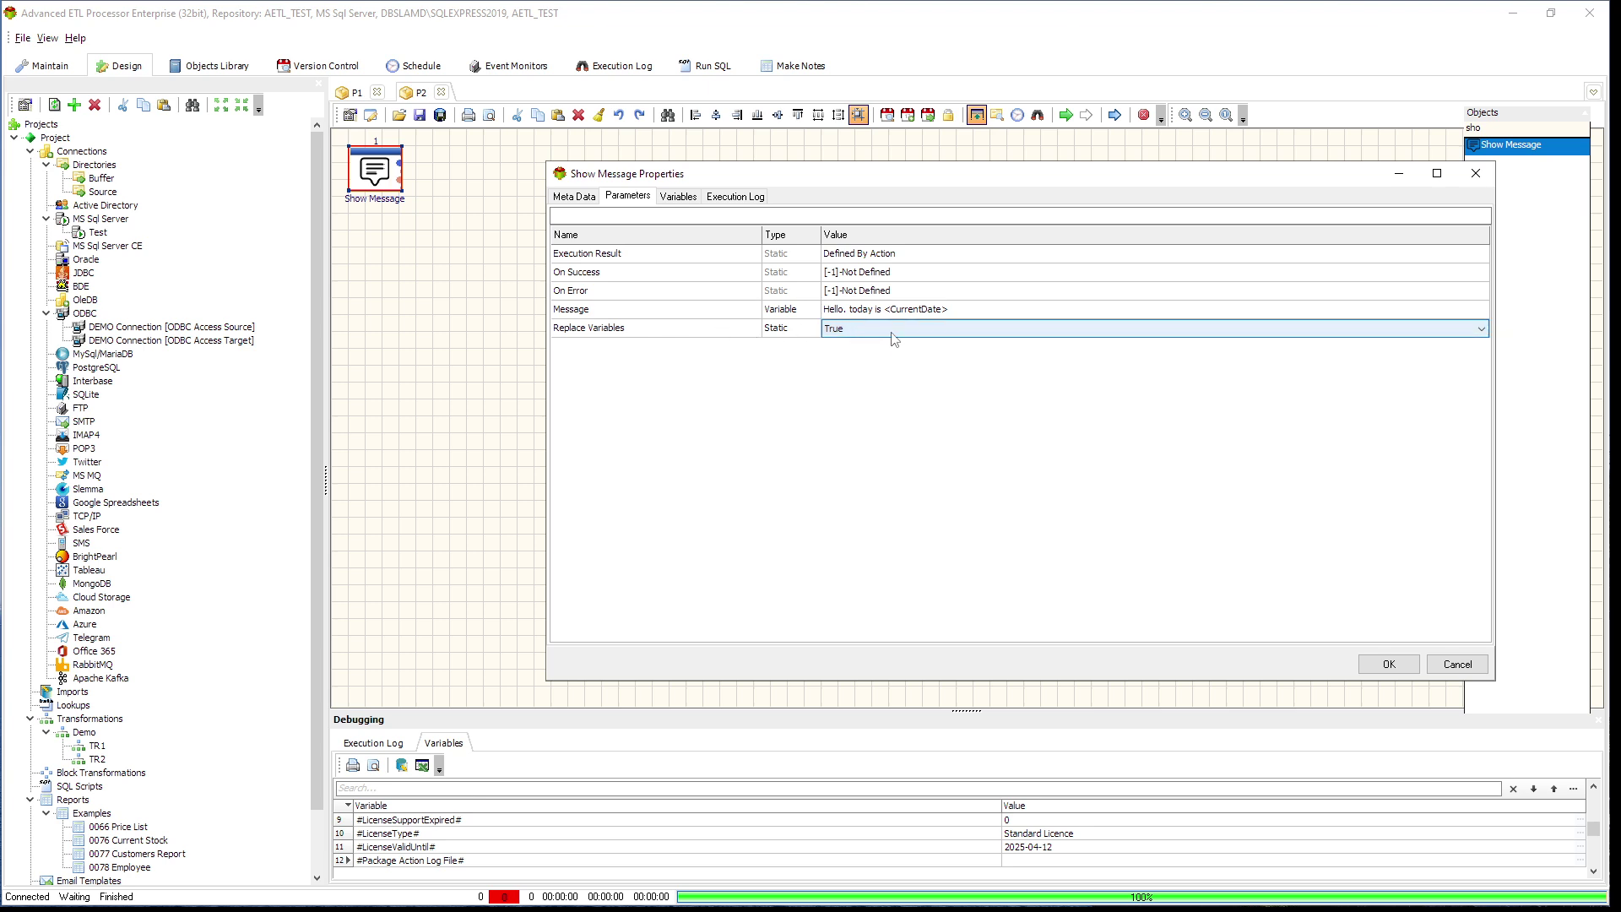
# Change the Message parameter's type to Static, run the package and dismiss its message.
pyautogui.click(814, 311)
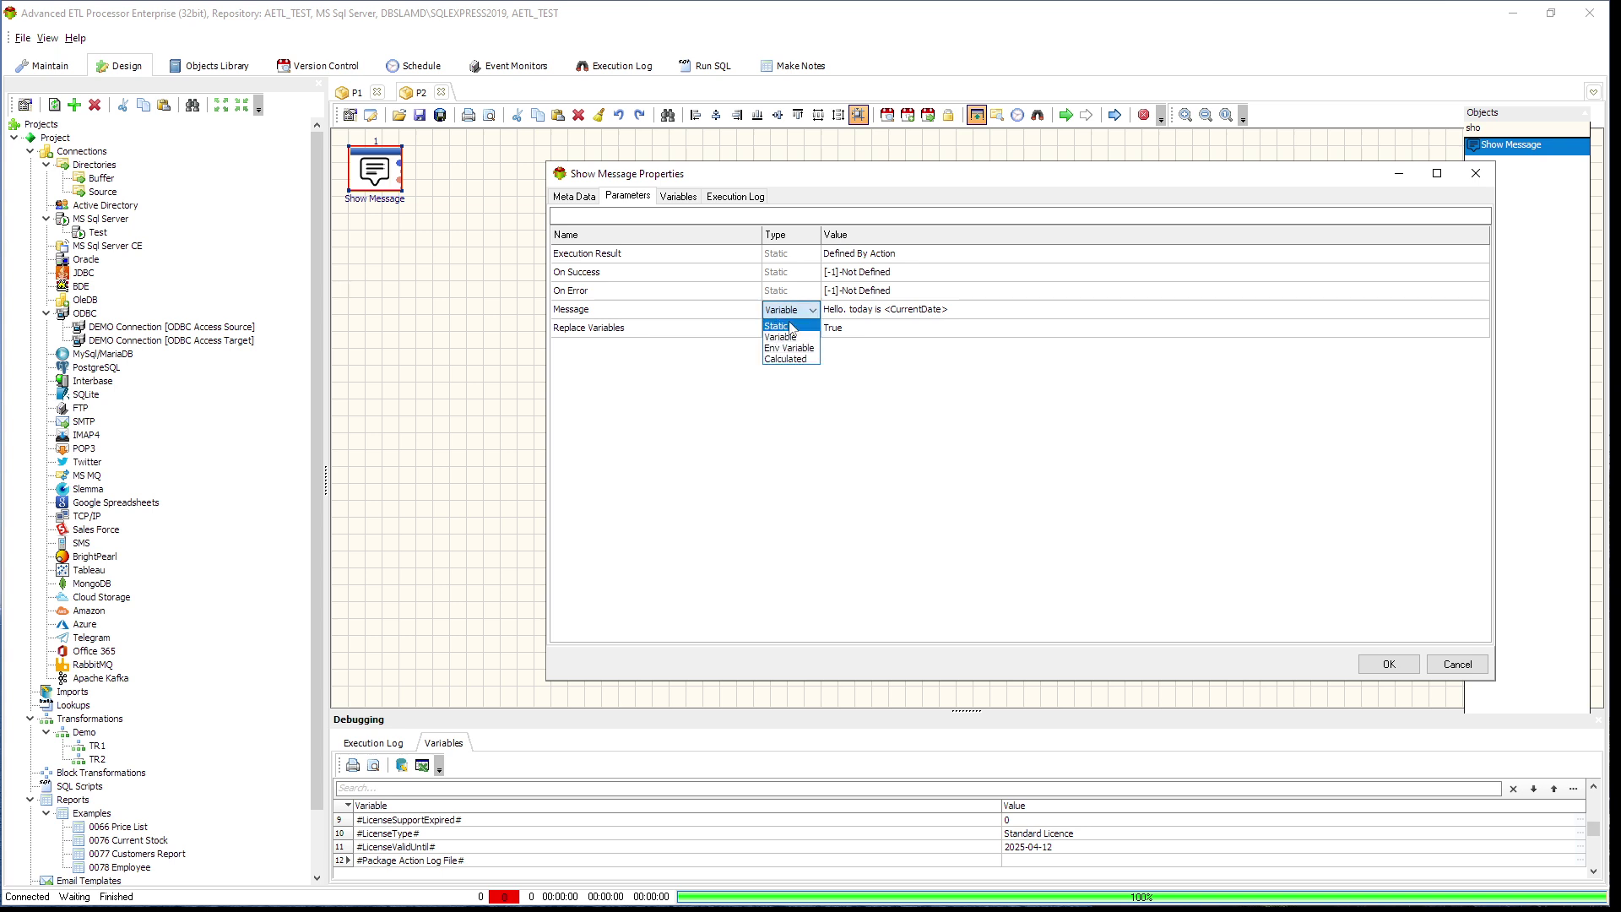
pyautogui.click(776, 326)
pyautogui.click(1377, 664)
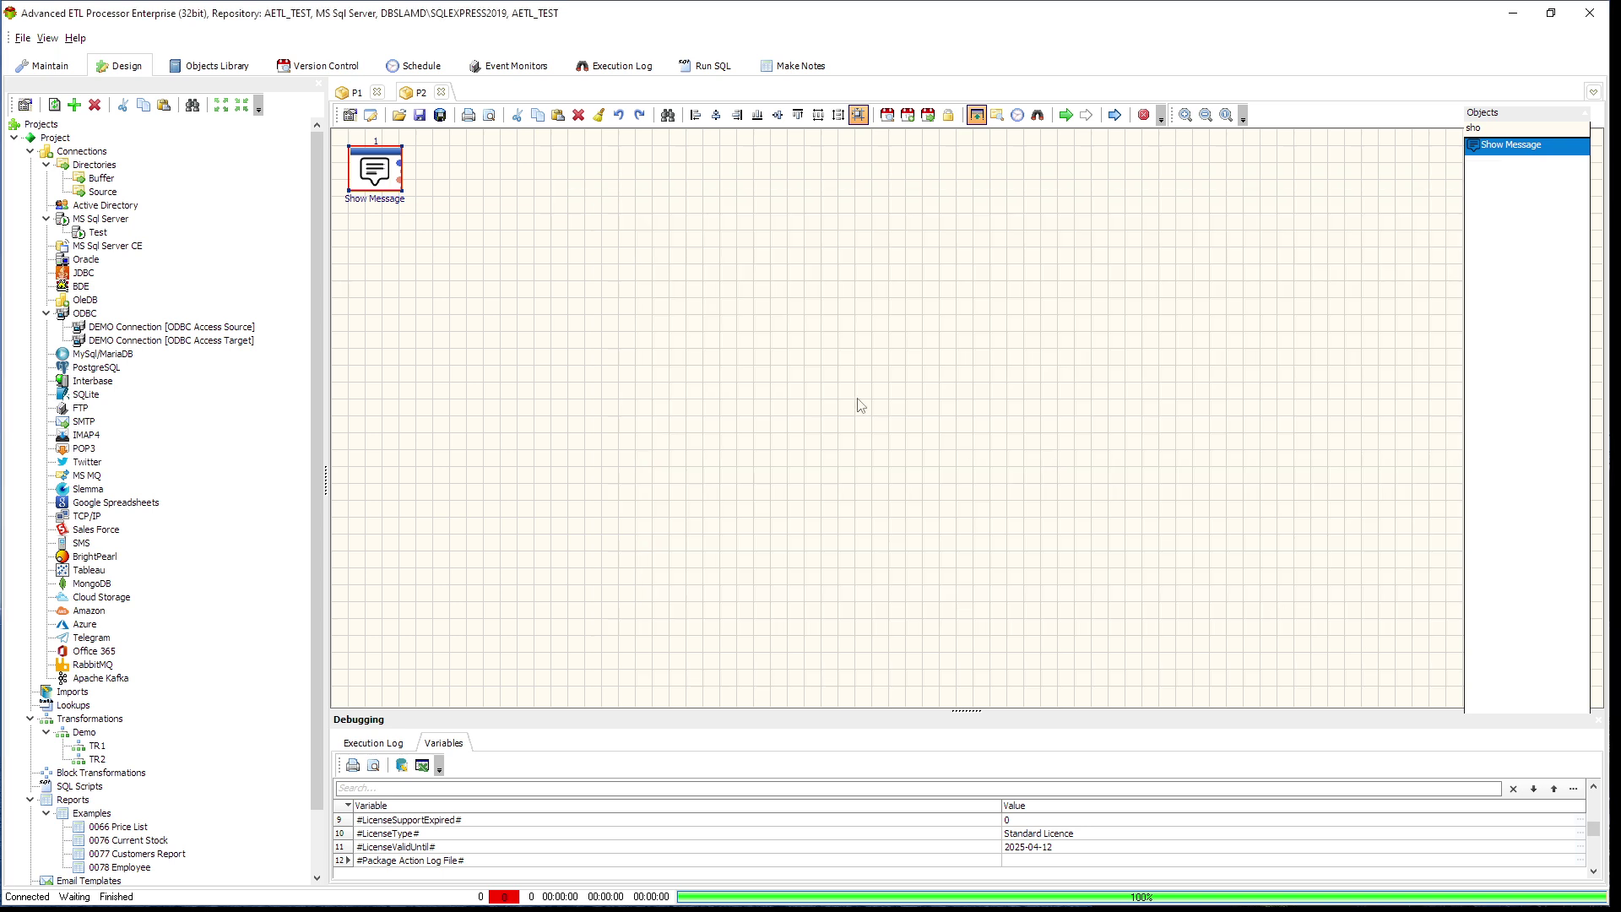
pyautogui.click(1069, 123)
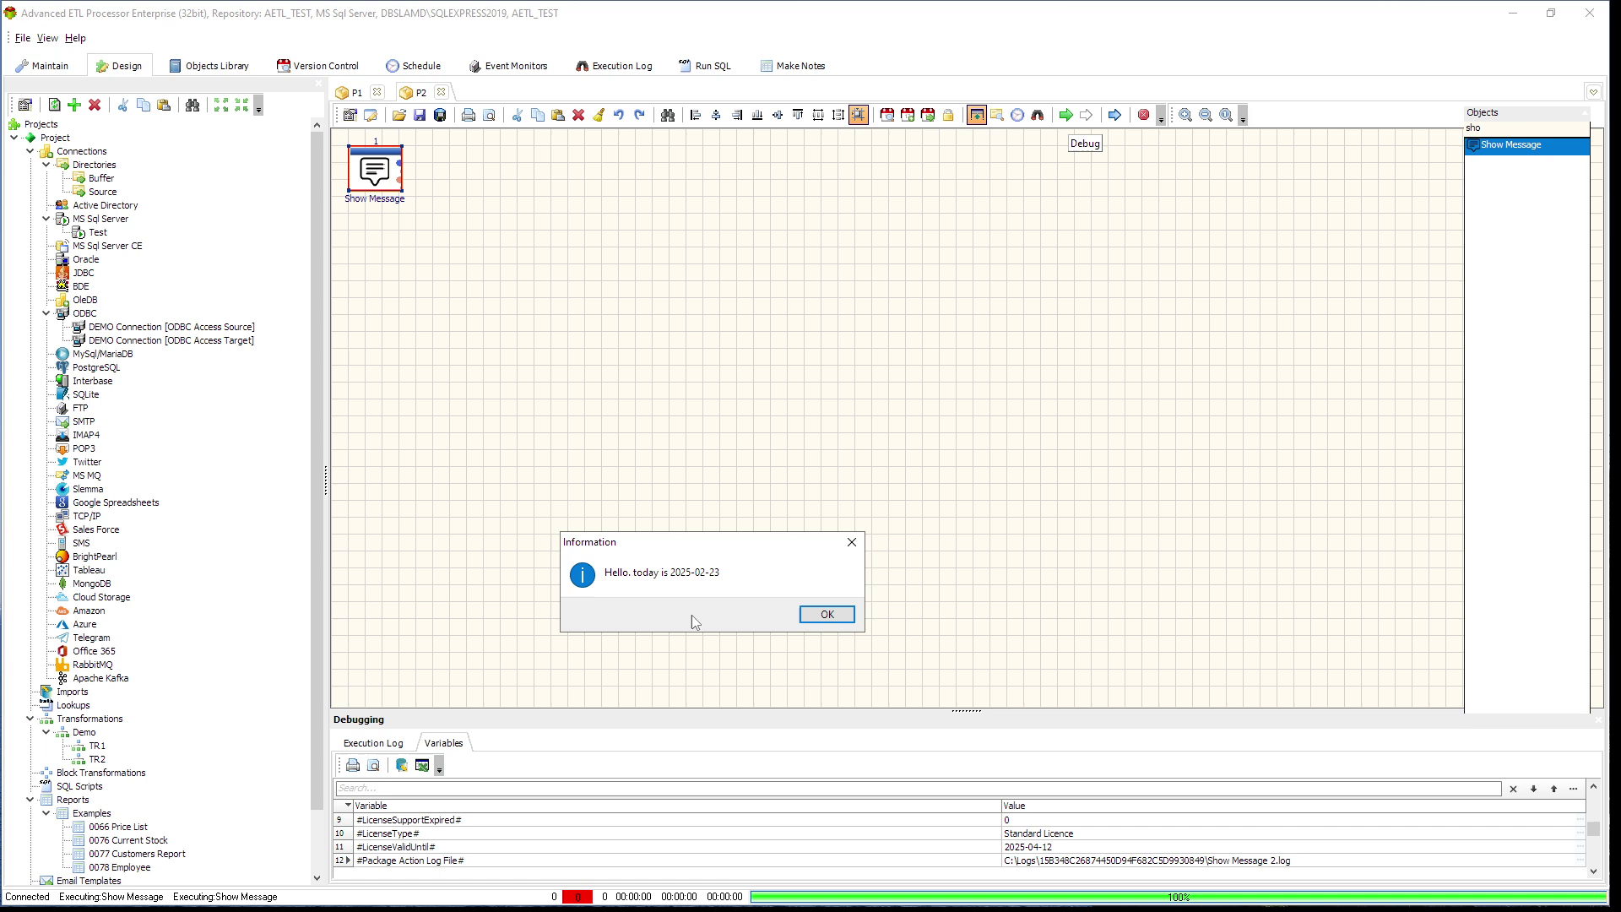
pyautogui.click(827, 614)
# Change the type of the Show Message action's Message parameter to Env Variable.
pyautogui.doubleClick(380, 179)
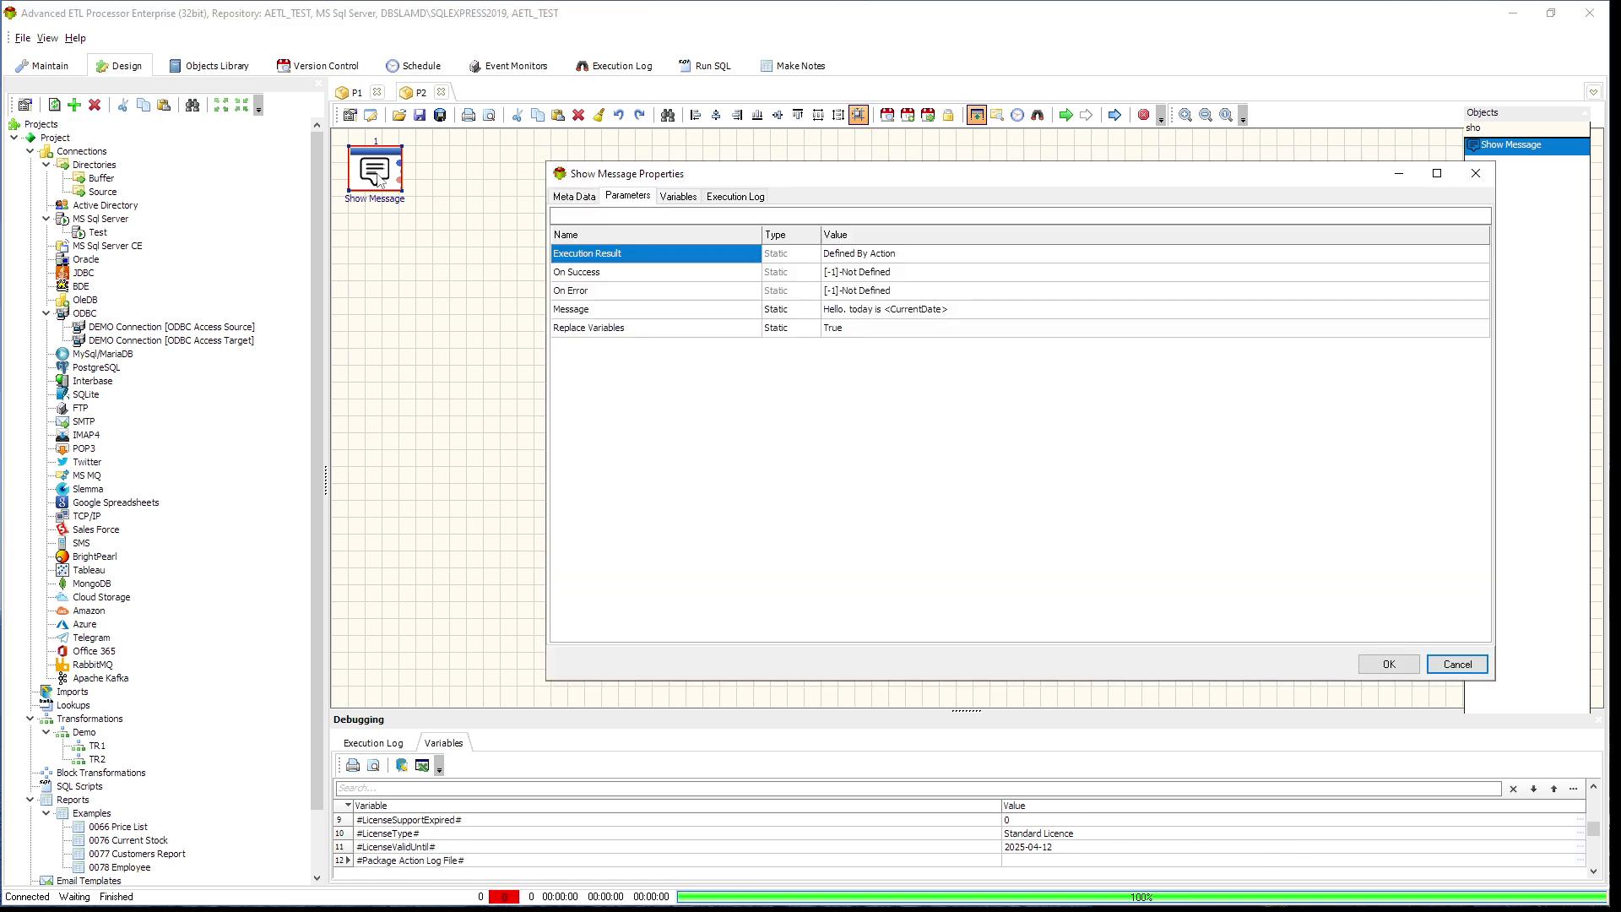
pyautogui.click(928, 308)
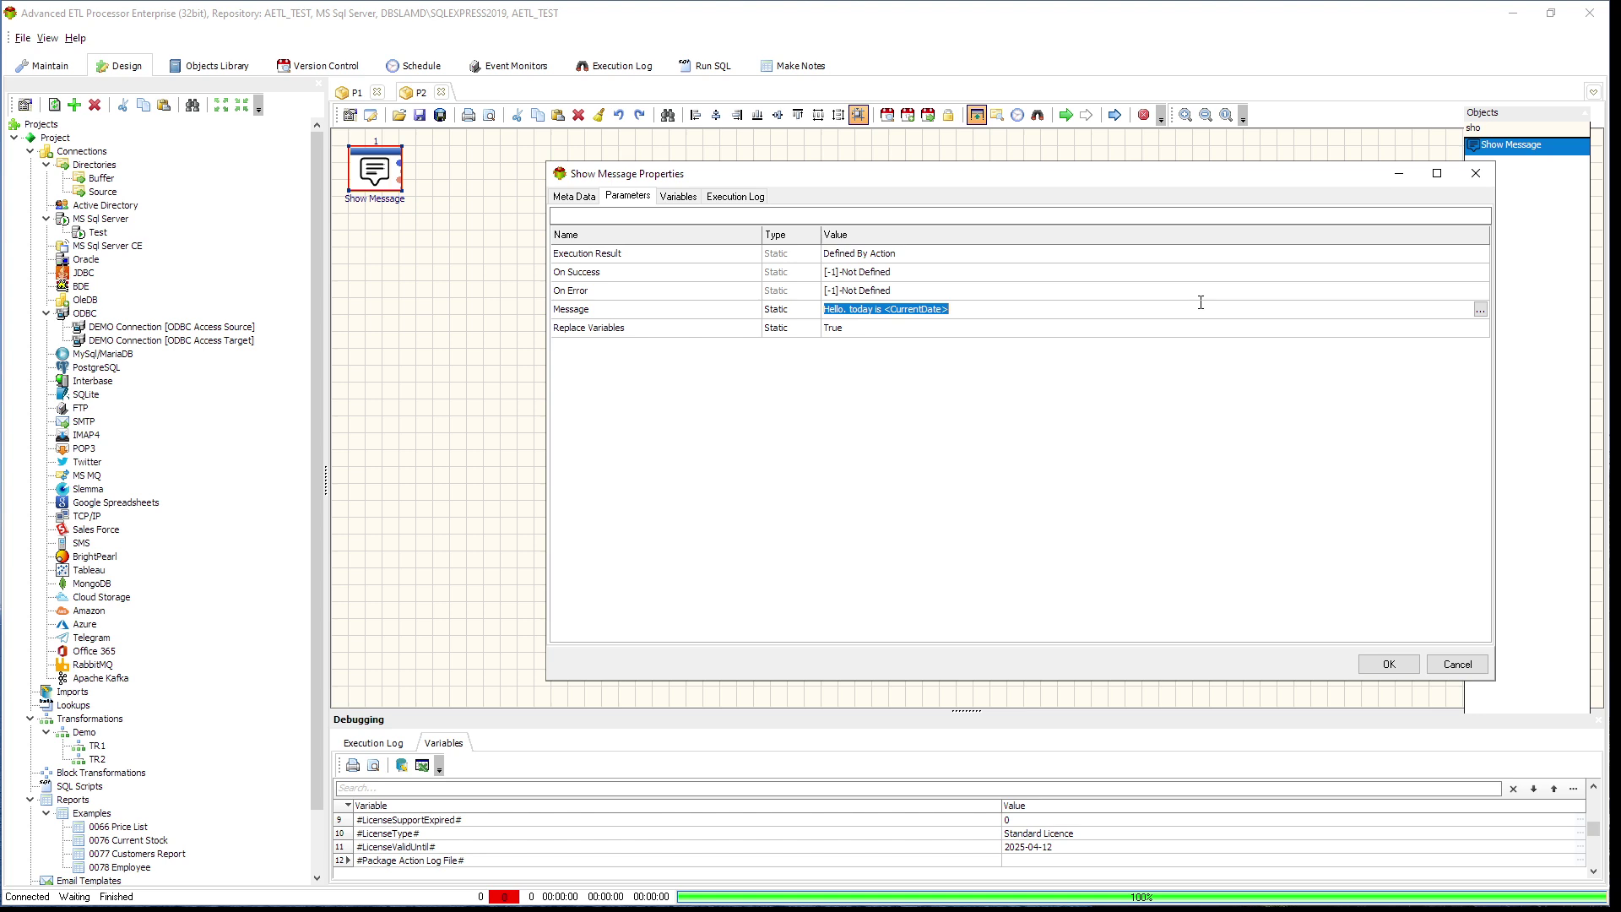
pyautogui.click(814, 315)
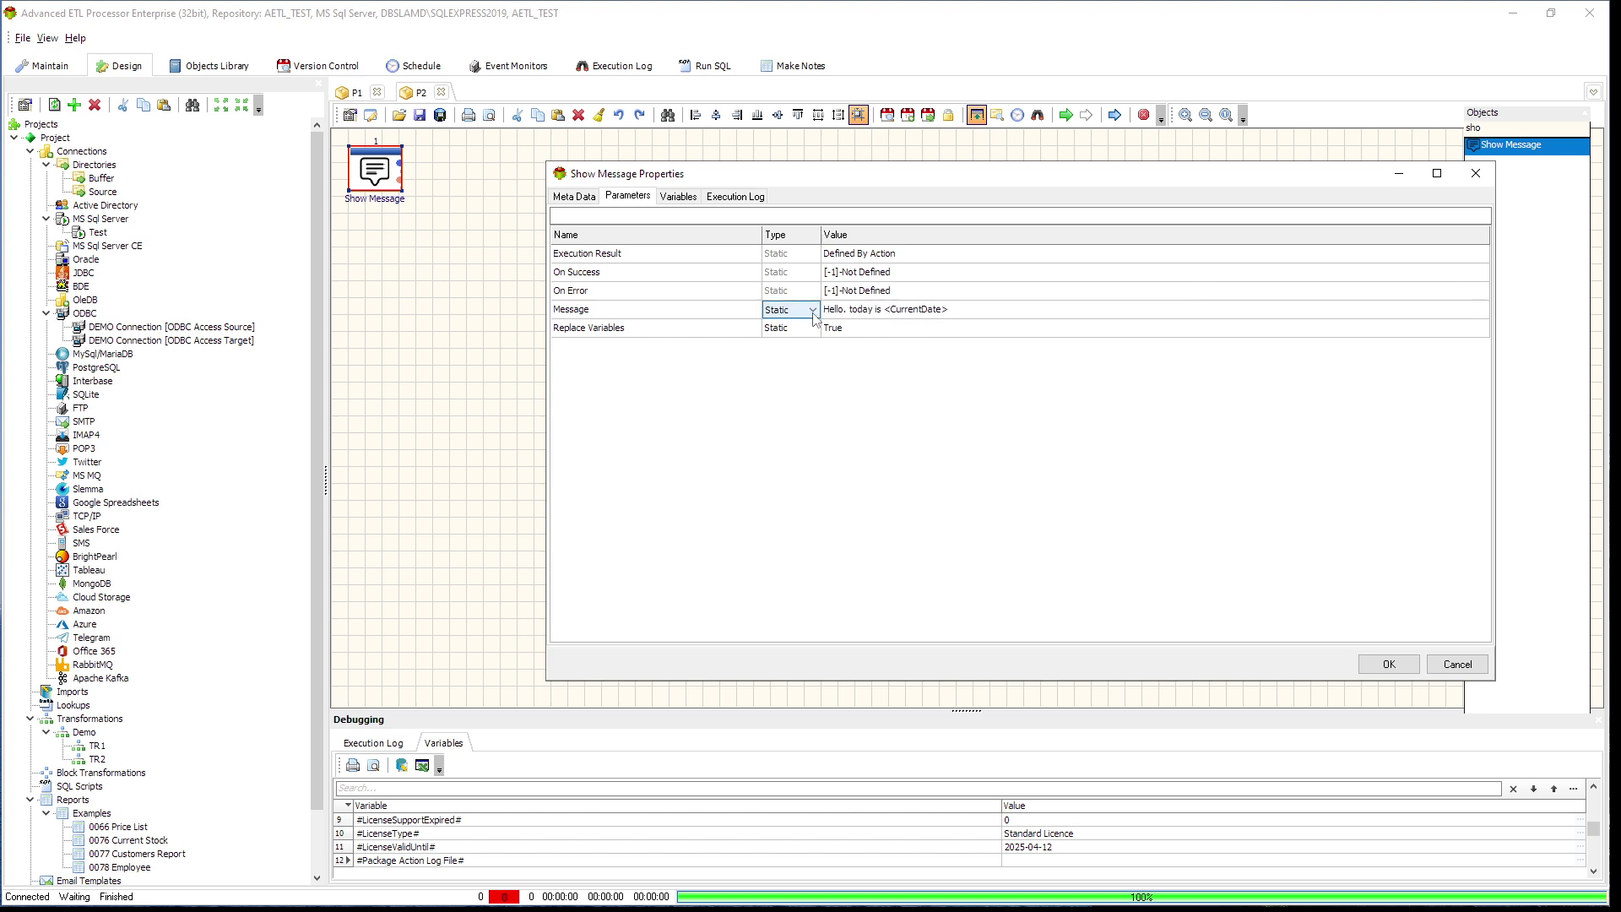
pyautogui.click(813, 310)
pyautogui.click(787, 347)
# Copy the name USERPROFILE from the list of environment variables for the Message value and close the list without choosing one.
pyautogui.click(1043, 310)
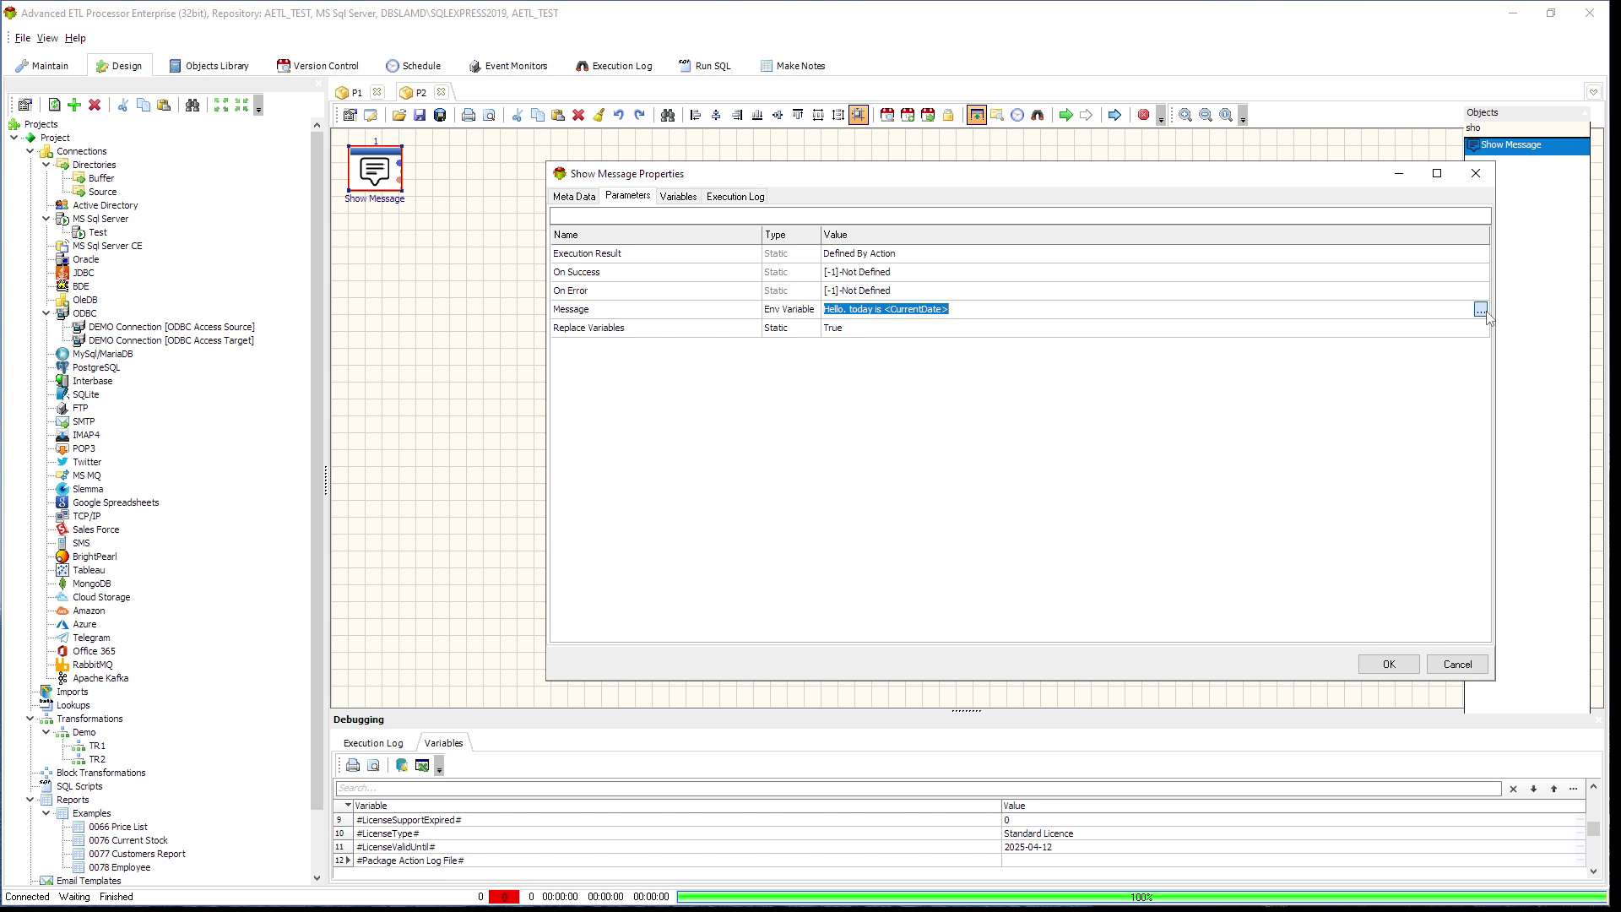
pyautogui.click(1482, 310)
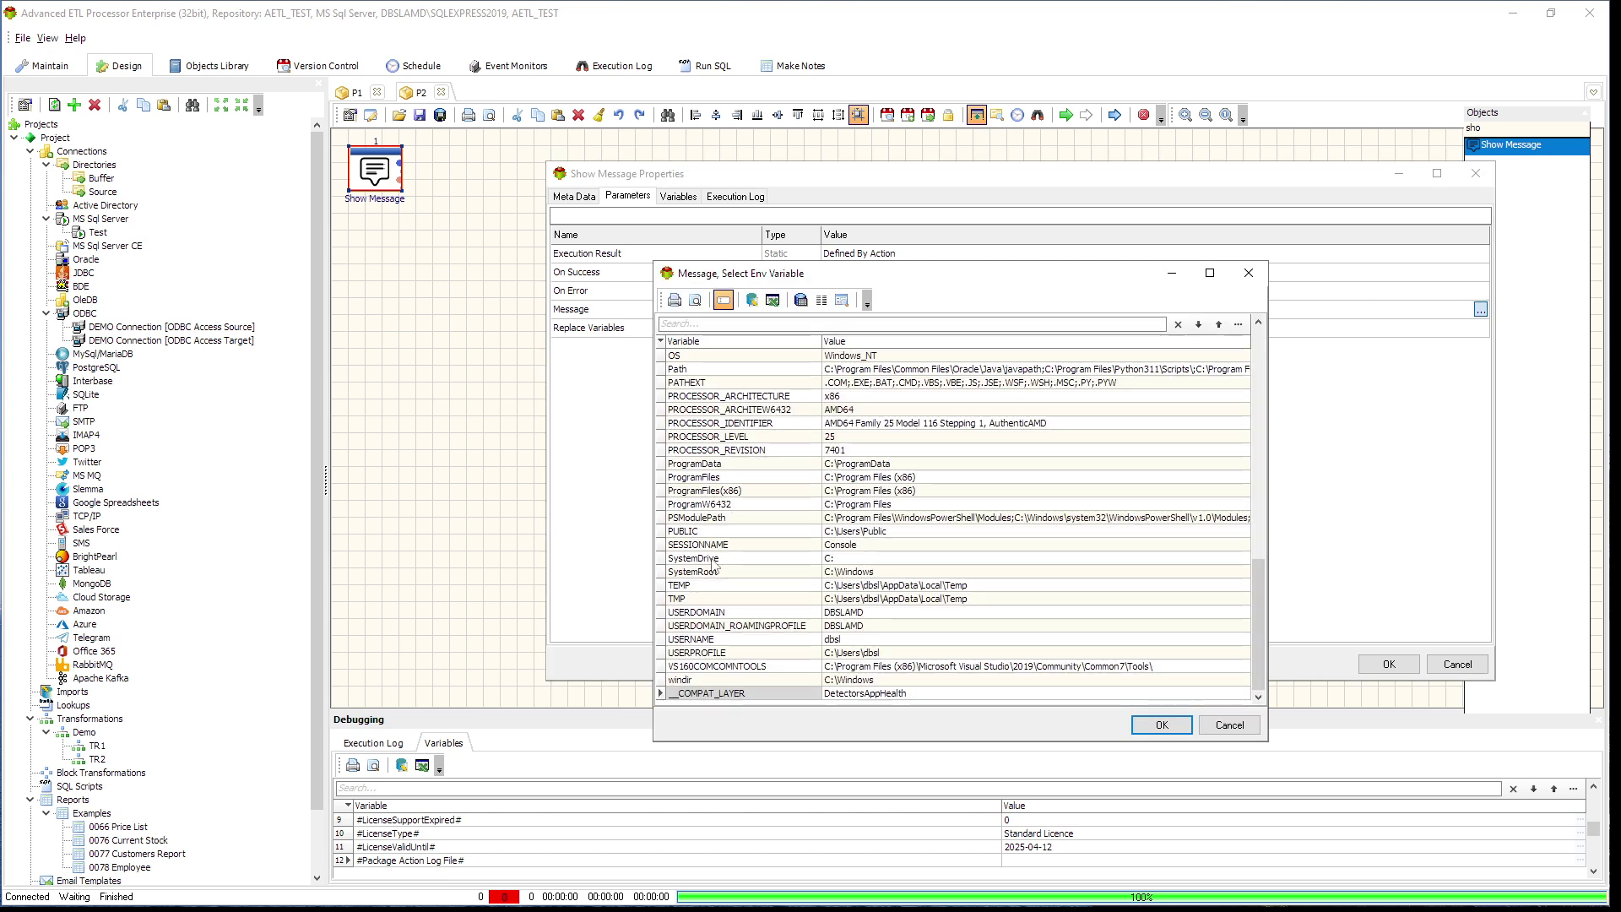
pyautogui.click(691, 599)
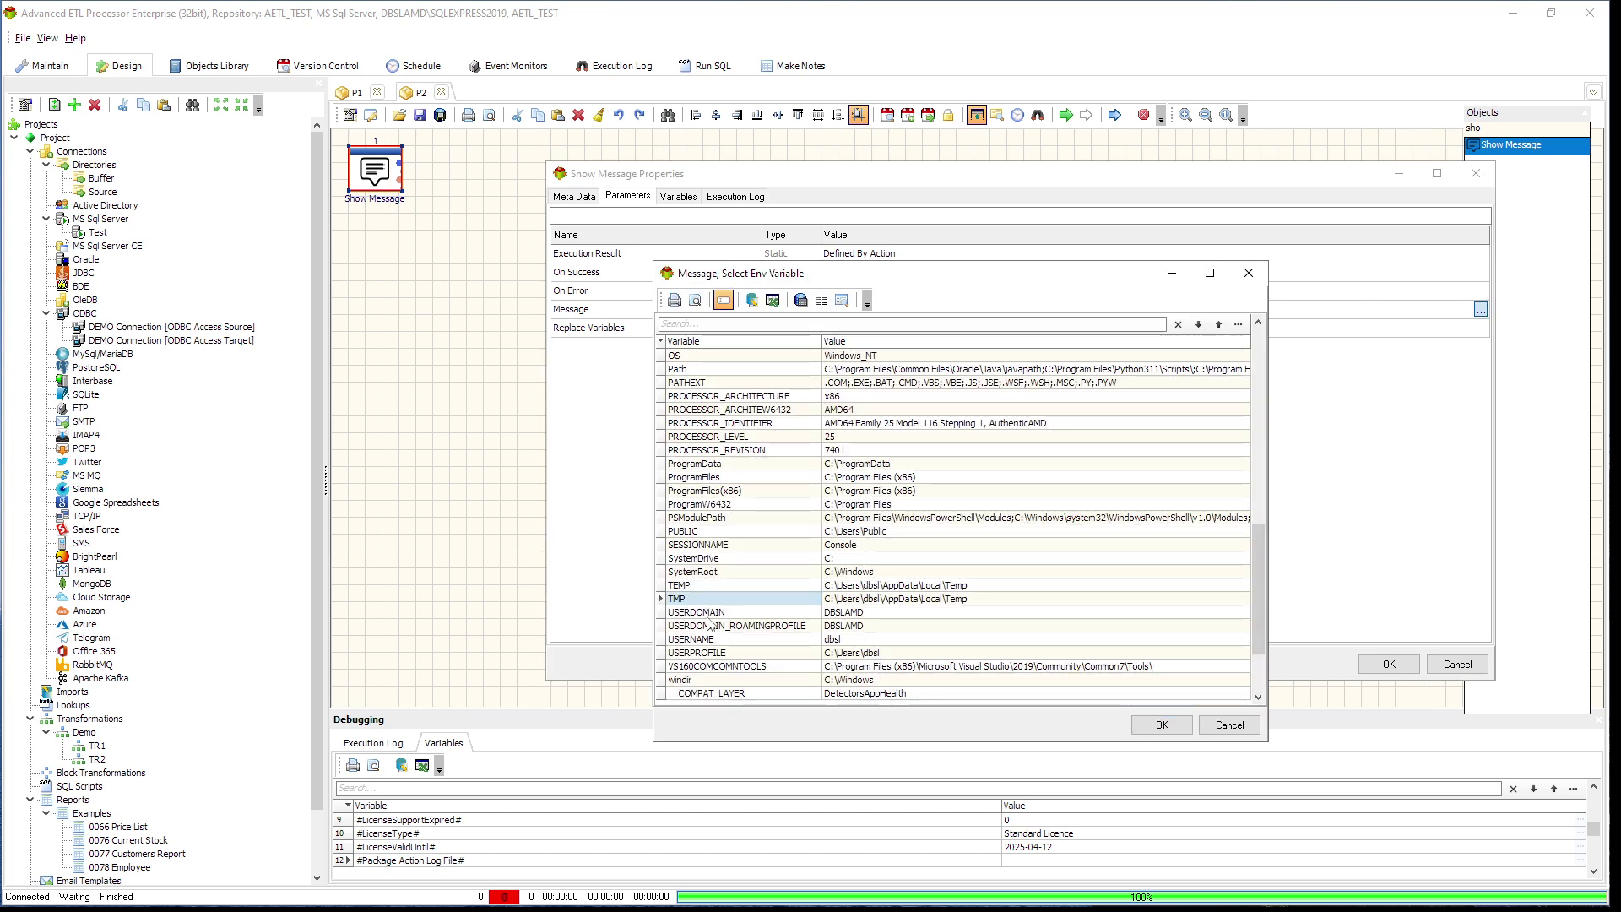
pyautogui.click(731, 653)
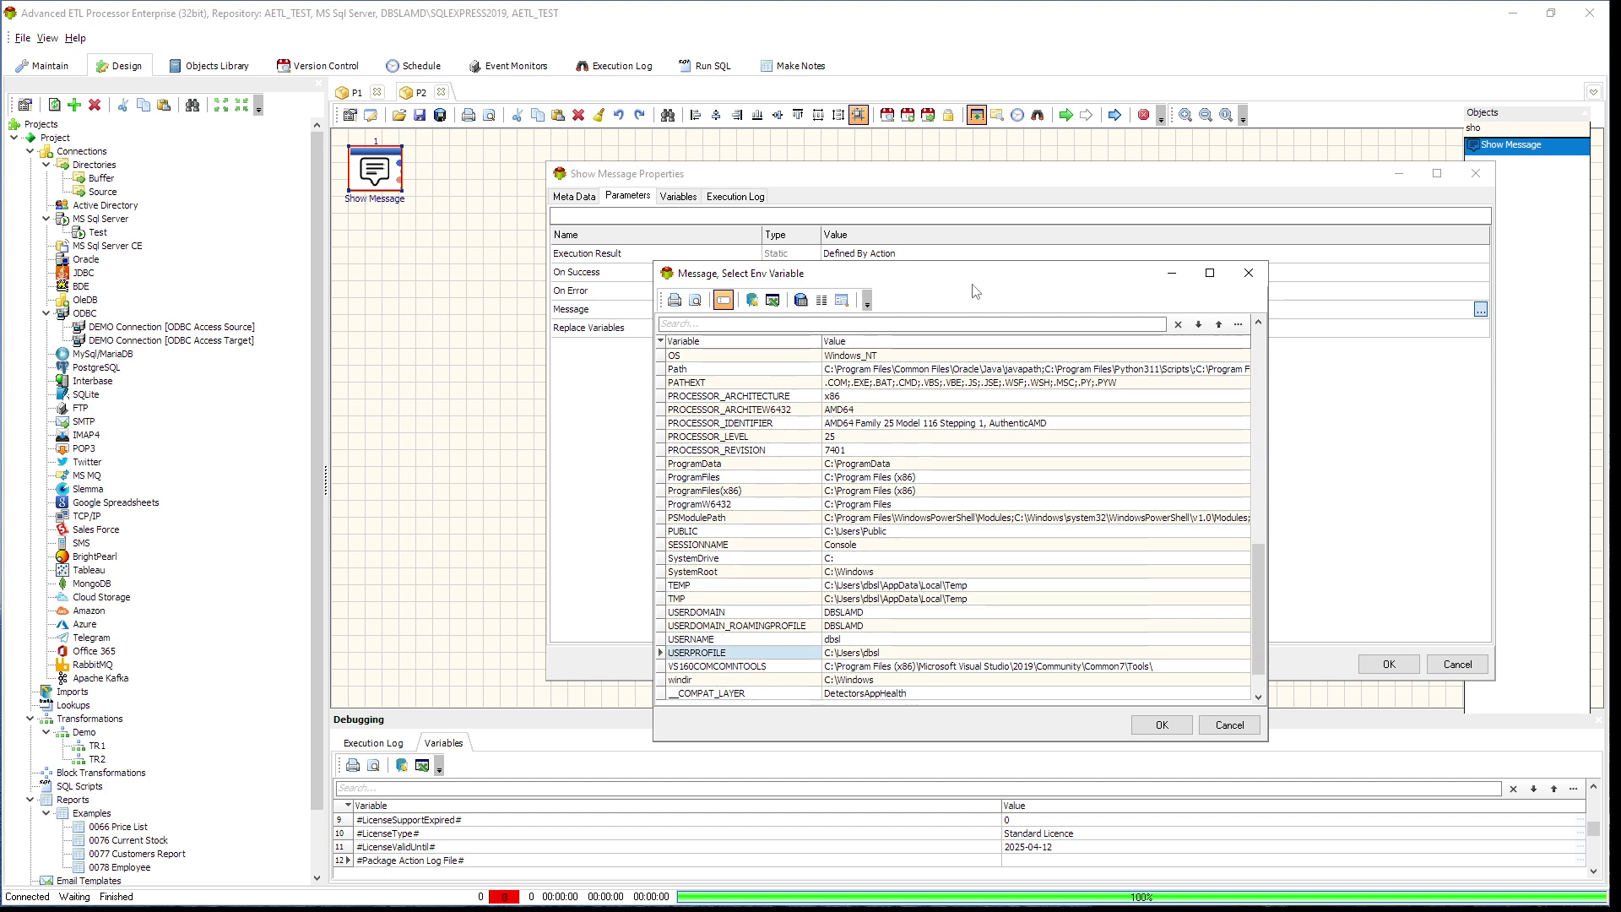
pyautogui.moveTo(976, 291); pyautogui.dragTo(1015, 221)
pyautogui.click(780, 580)
pyautogui.hotkey('ctrl', 'c')
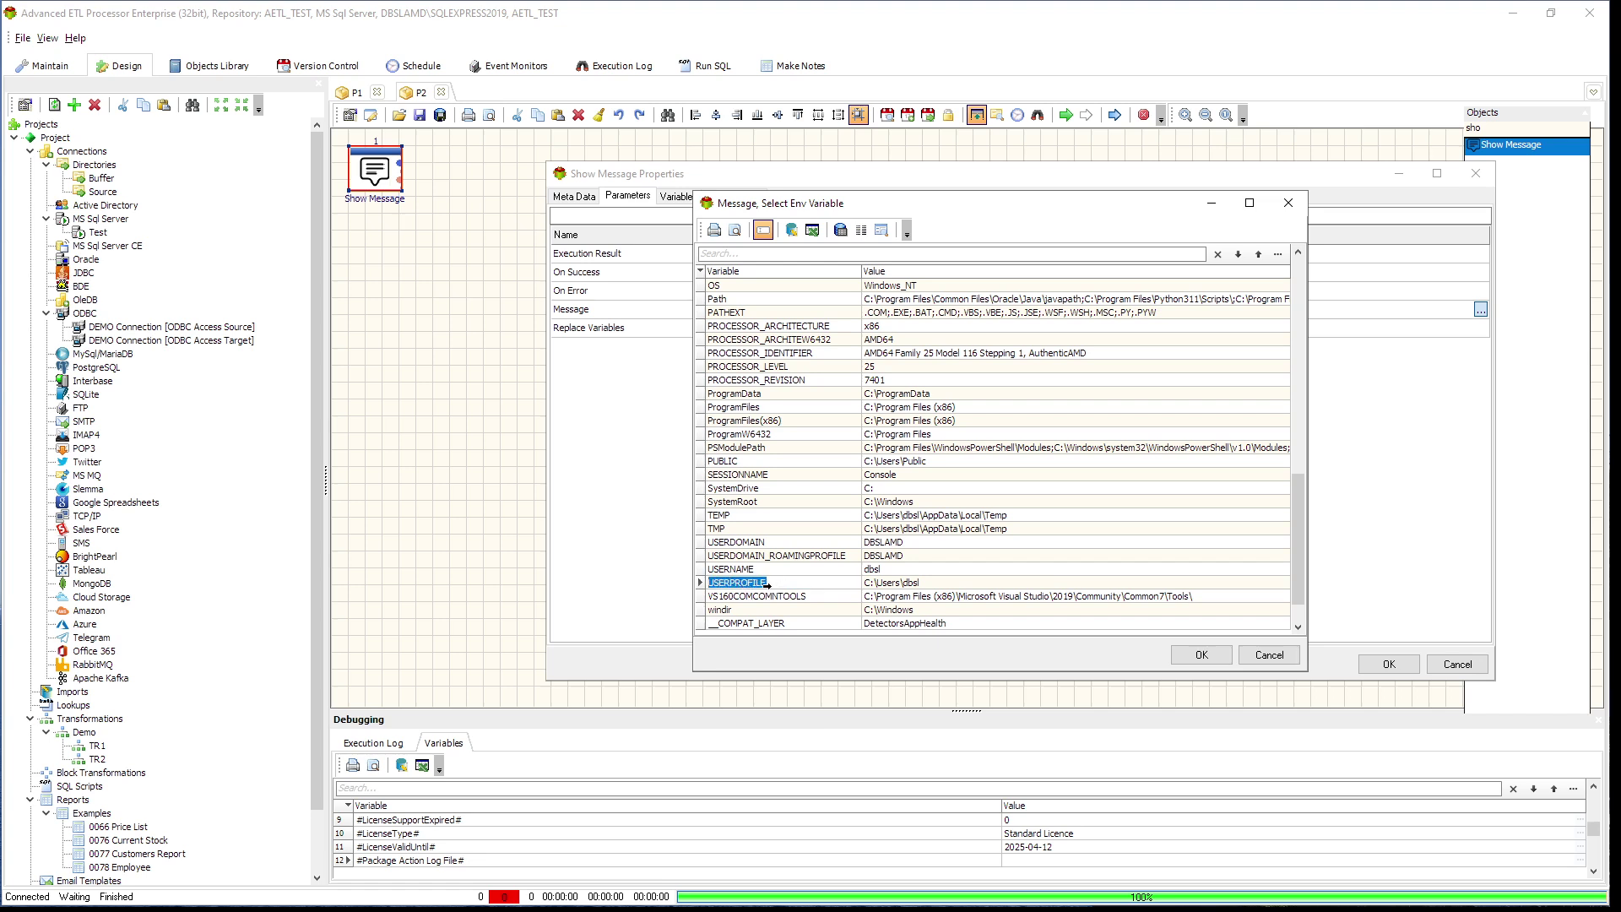
pyautogui.click(1271, 655)
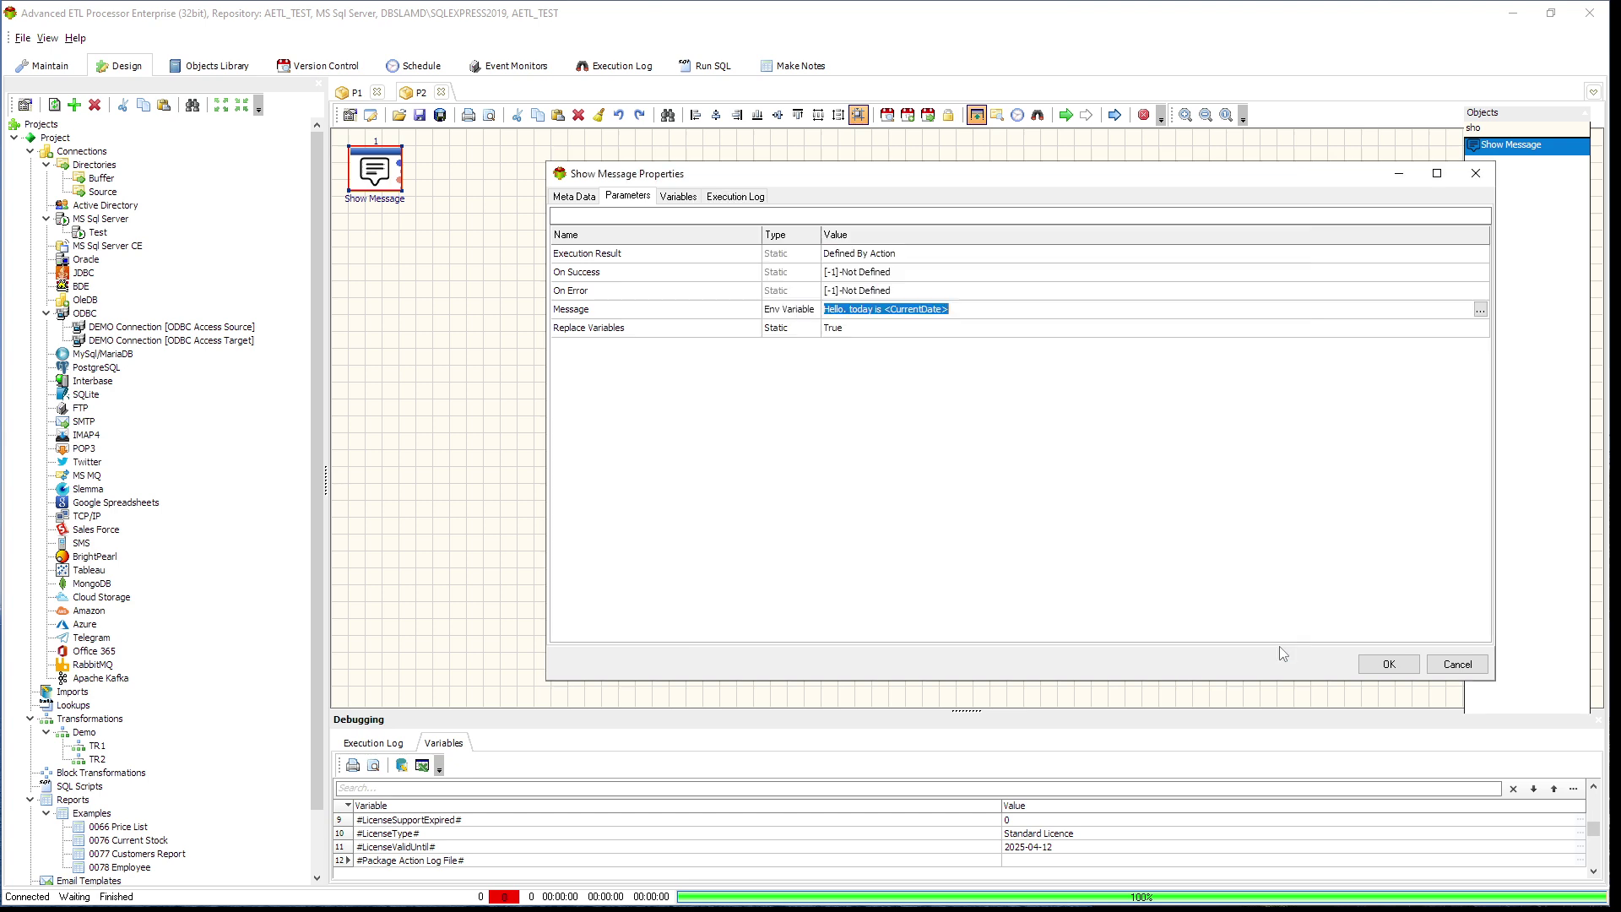
# Replace the end of the message value with the copied variable name so that it reads "Hello. USERPROFILE".
pyautogui.click(988, 315)
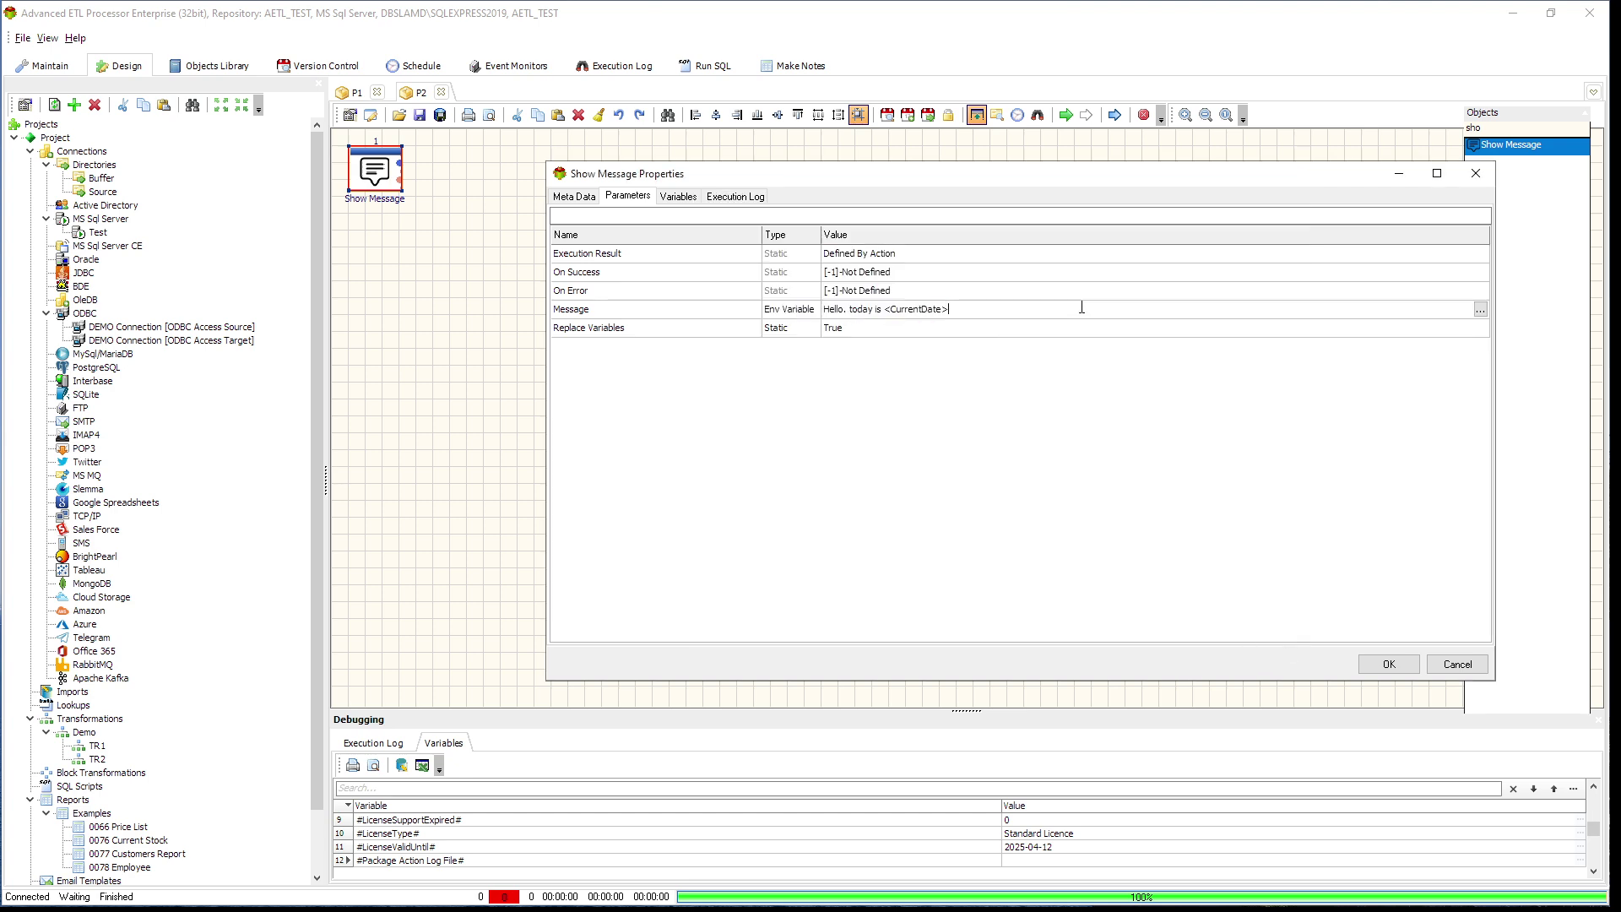
pyautogui.press('BackSpace')
pyautogui.press('BackSpace')
pyautogui.press('BackSpace')
pyautogui.press('BackSpace')
pyautogui.press('BackSpace')
pyautogui.press('BackSpace')
pyautogui.press('BackSpace')
pyautogui.press('BackSpace')
pyautogui.press('BackSpace')
pyautogui.press('BackSpace')
pyautogui.press('BackSpace')
pyautogui.press('BackSpace')
pyautogui.press('BackSpace')
pyautogui.hotkey('ctrl', 'v')
# Set Replace Variables to False, run the package and dismiss its message.
pyautogui.click(852, 337)
pyautogui.click(851, 337)
pyautogui.click(879, 359)
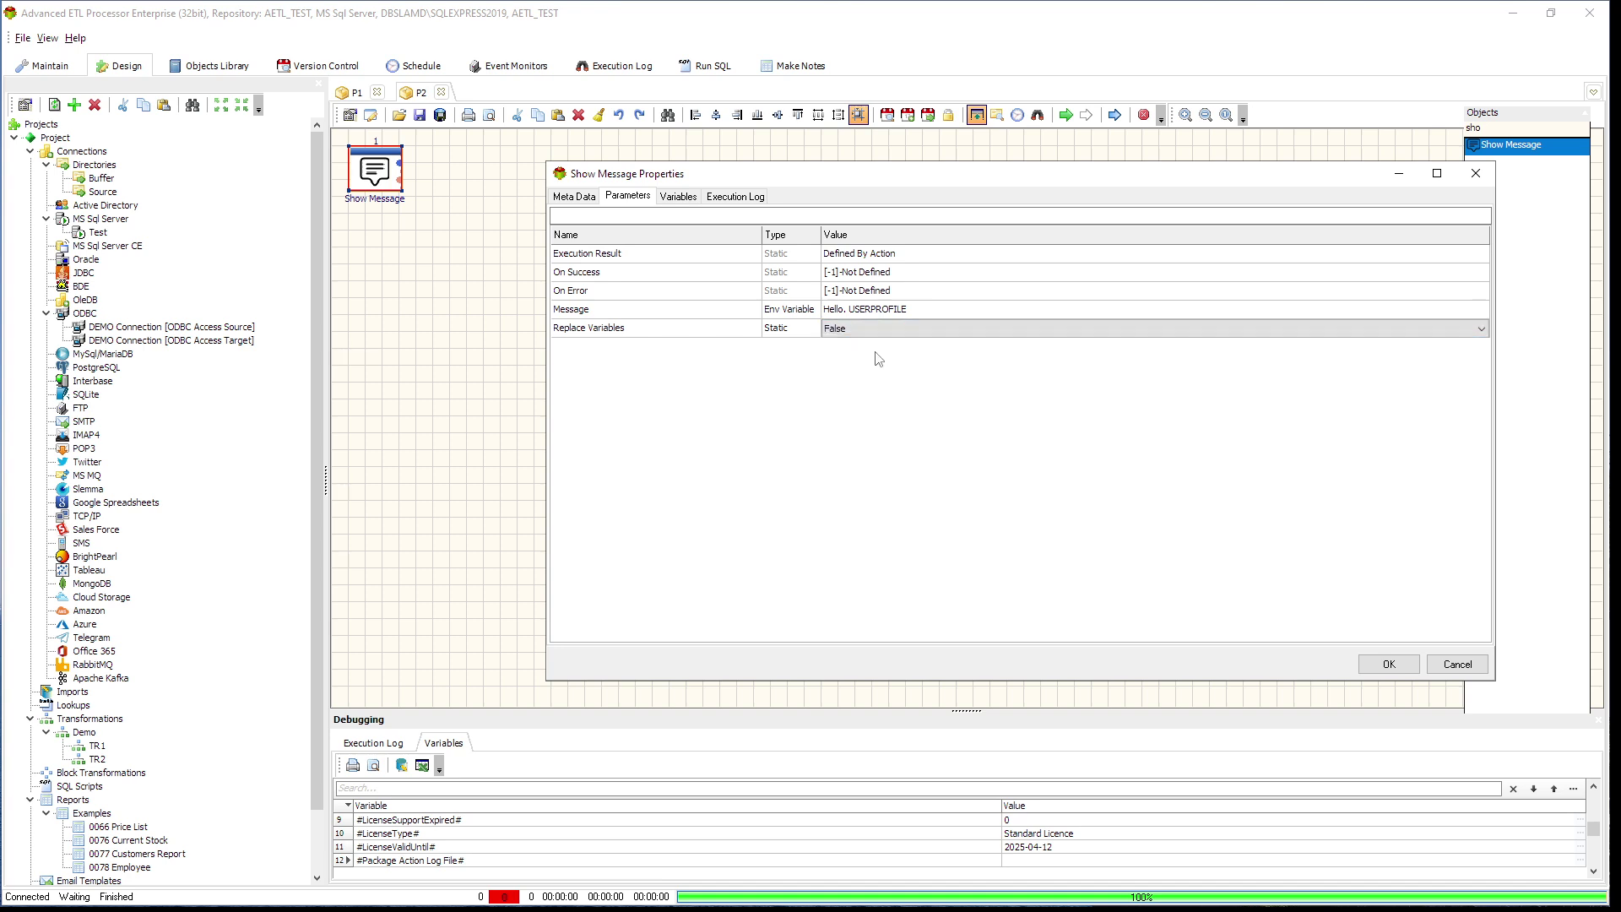
pyautogui.click(1390, 665)
pyautogui.click(1066, 115)
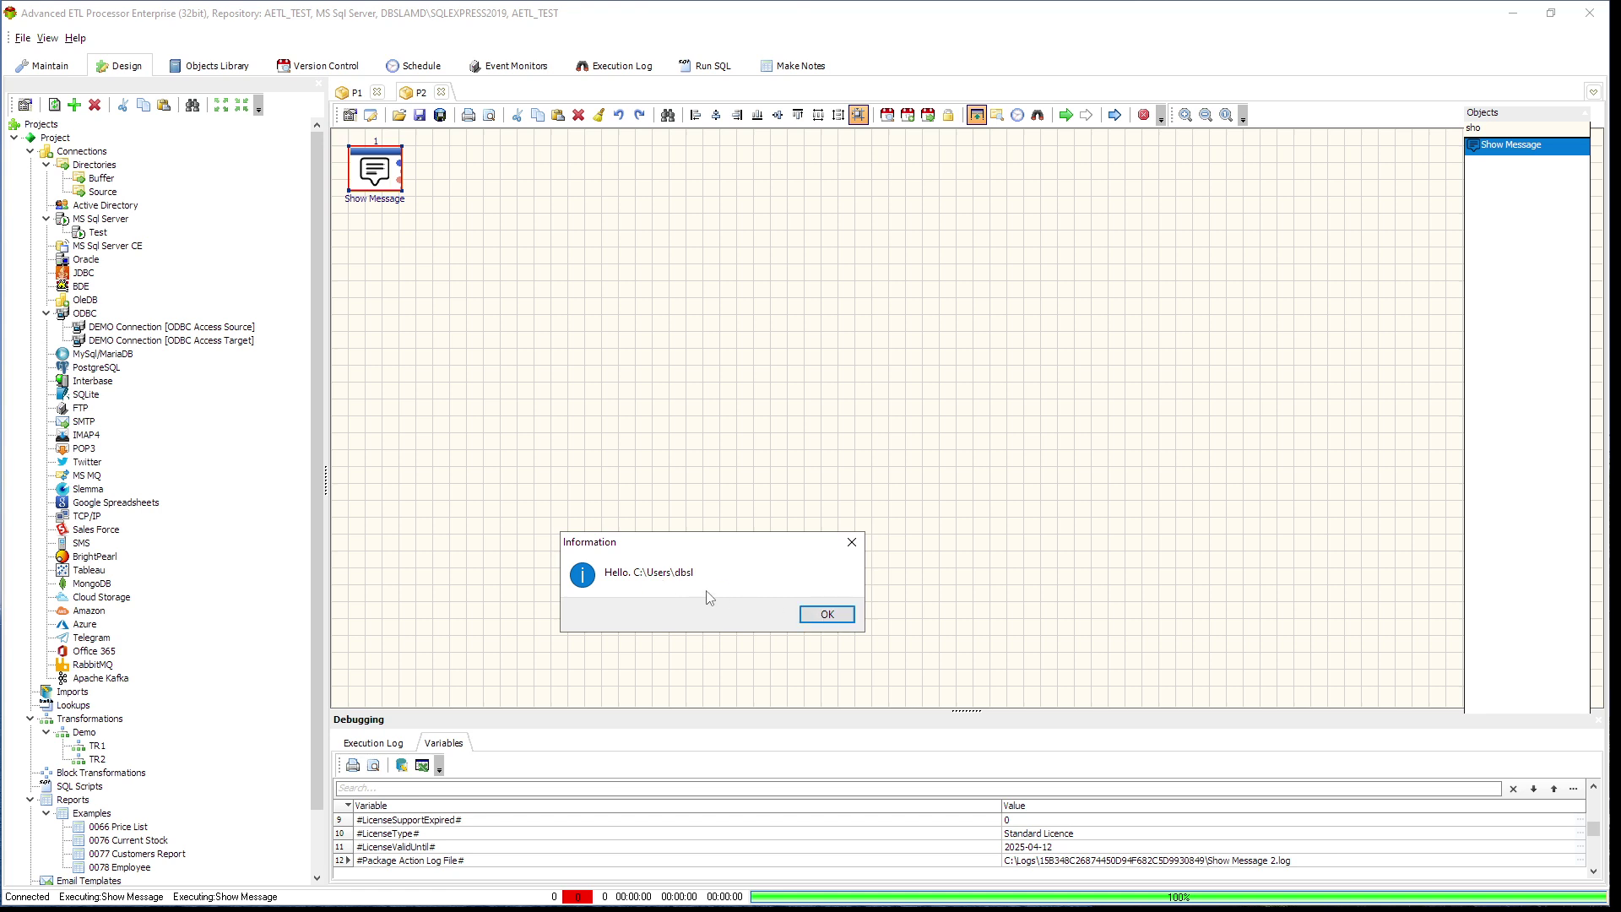
pyautogui.click(847, 616)
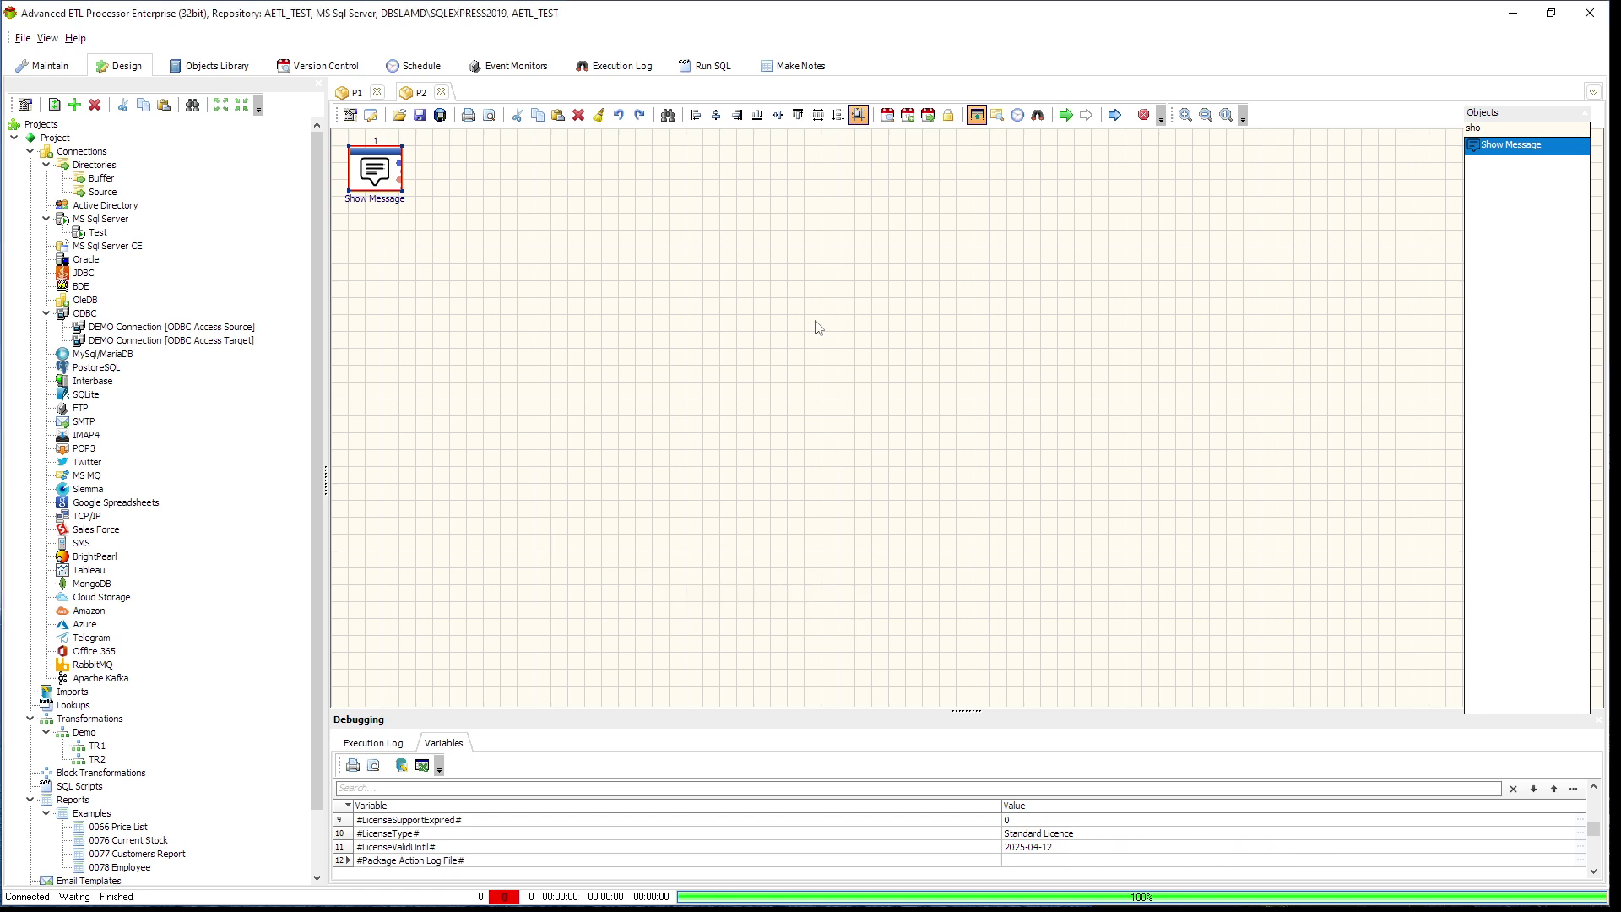
# Change the Message parameter's type to Calculated and open its value in the code editor, keeping Pascal as the language.
pyautogui.doubleClick(378, 172)
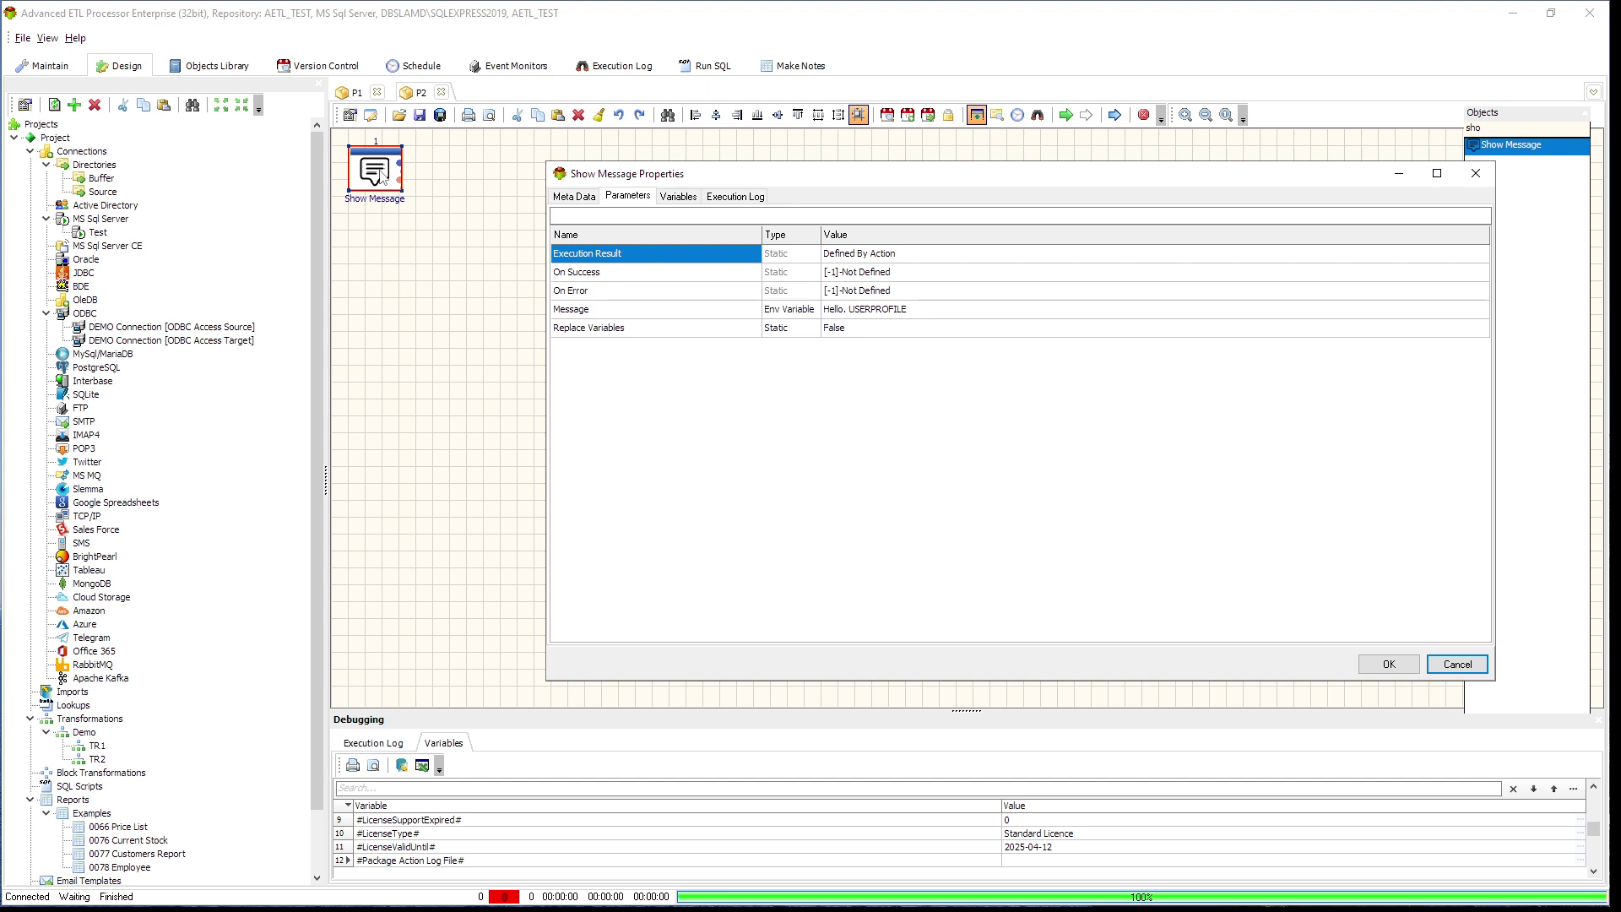
pyautogui.click(812, 315)
pyautogui.click(812, 315)
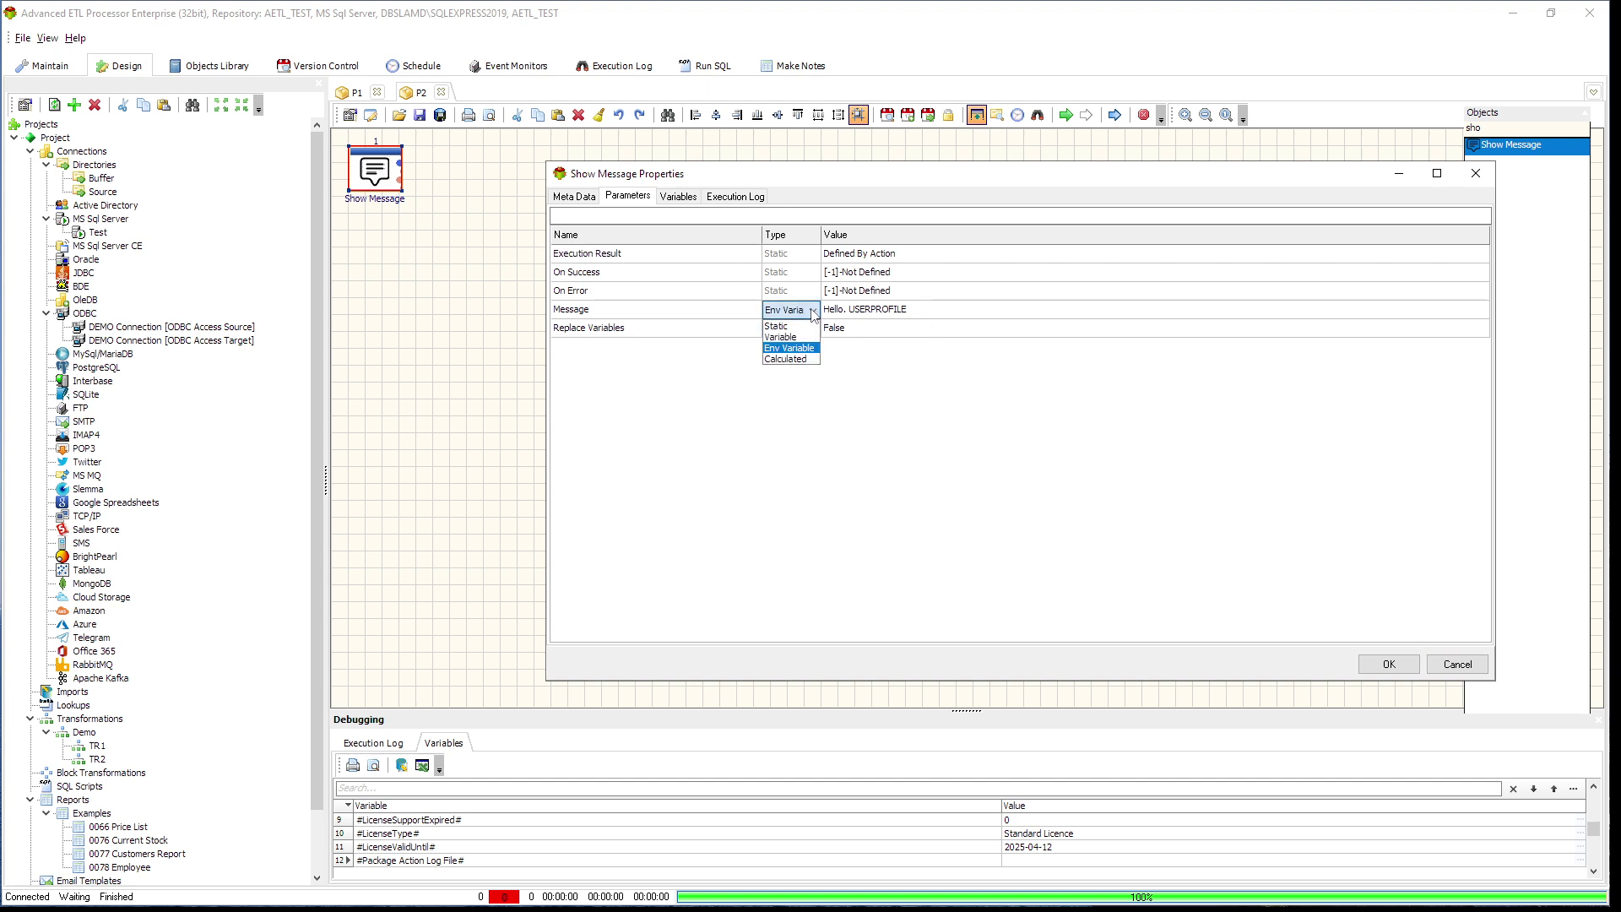
pyautogui.click(800, 361)
pyautogui.click(966, 310)
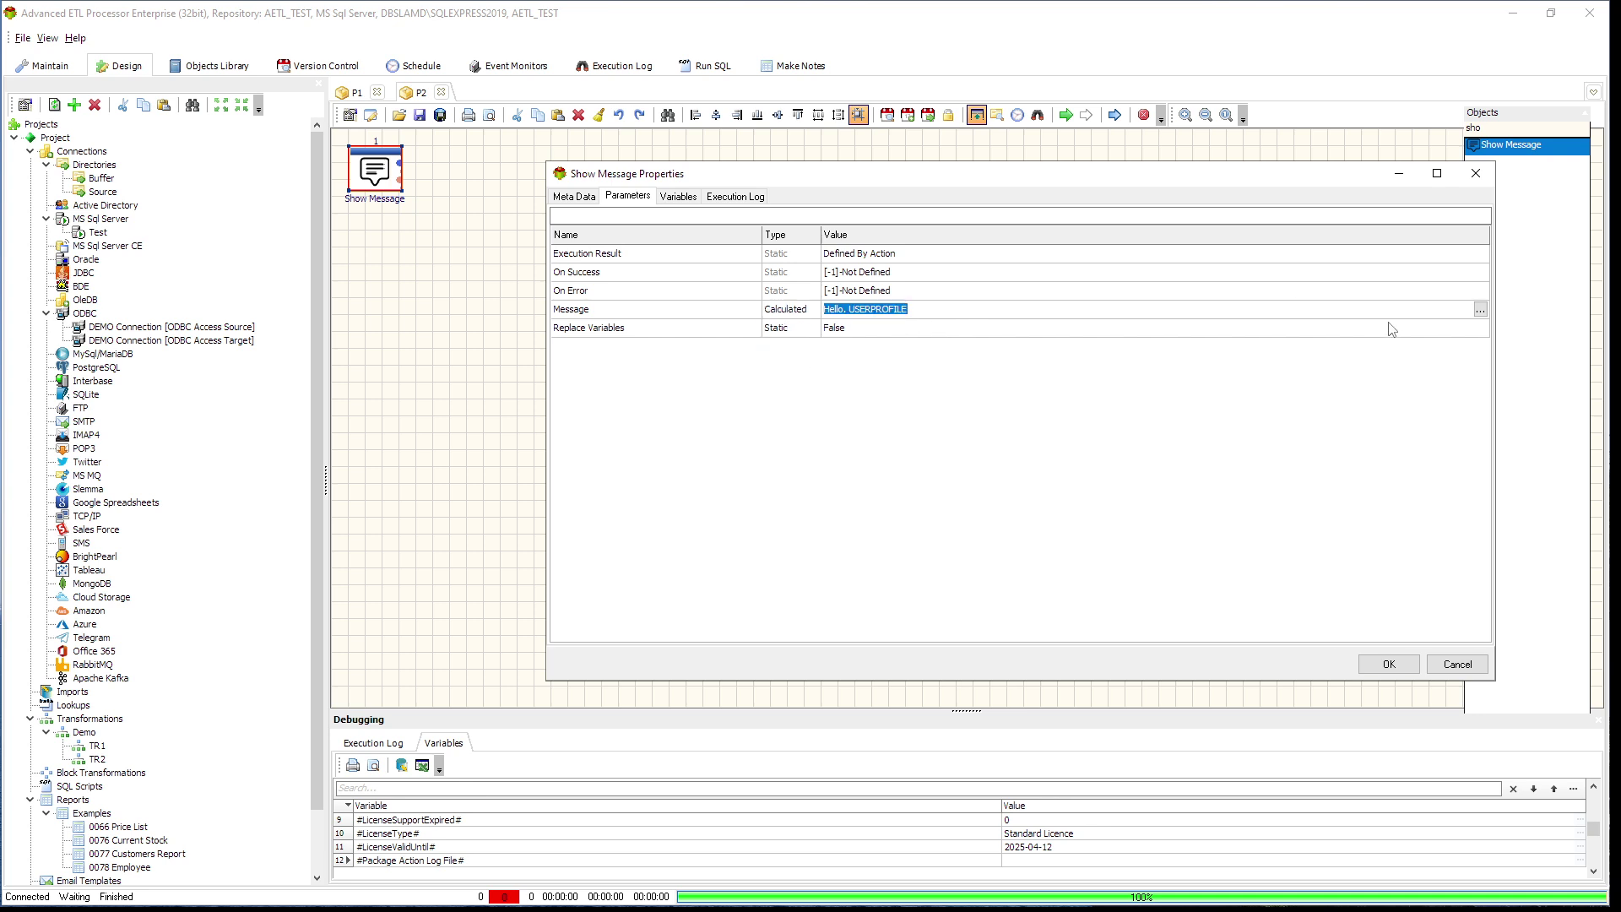
pyautogui.click(1482, 311)
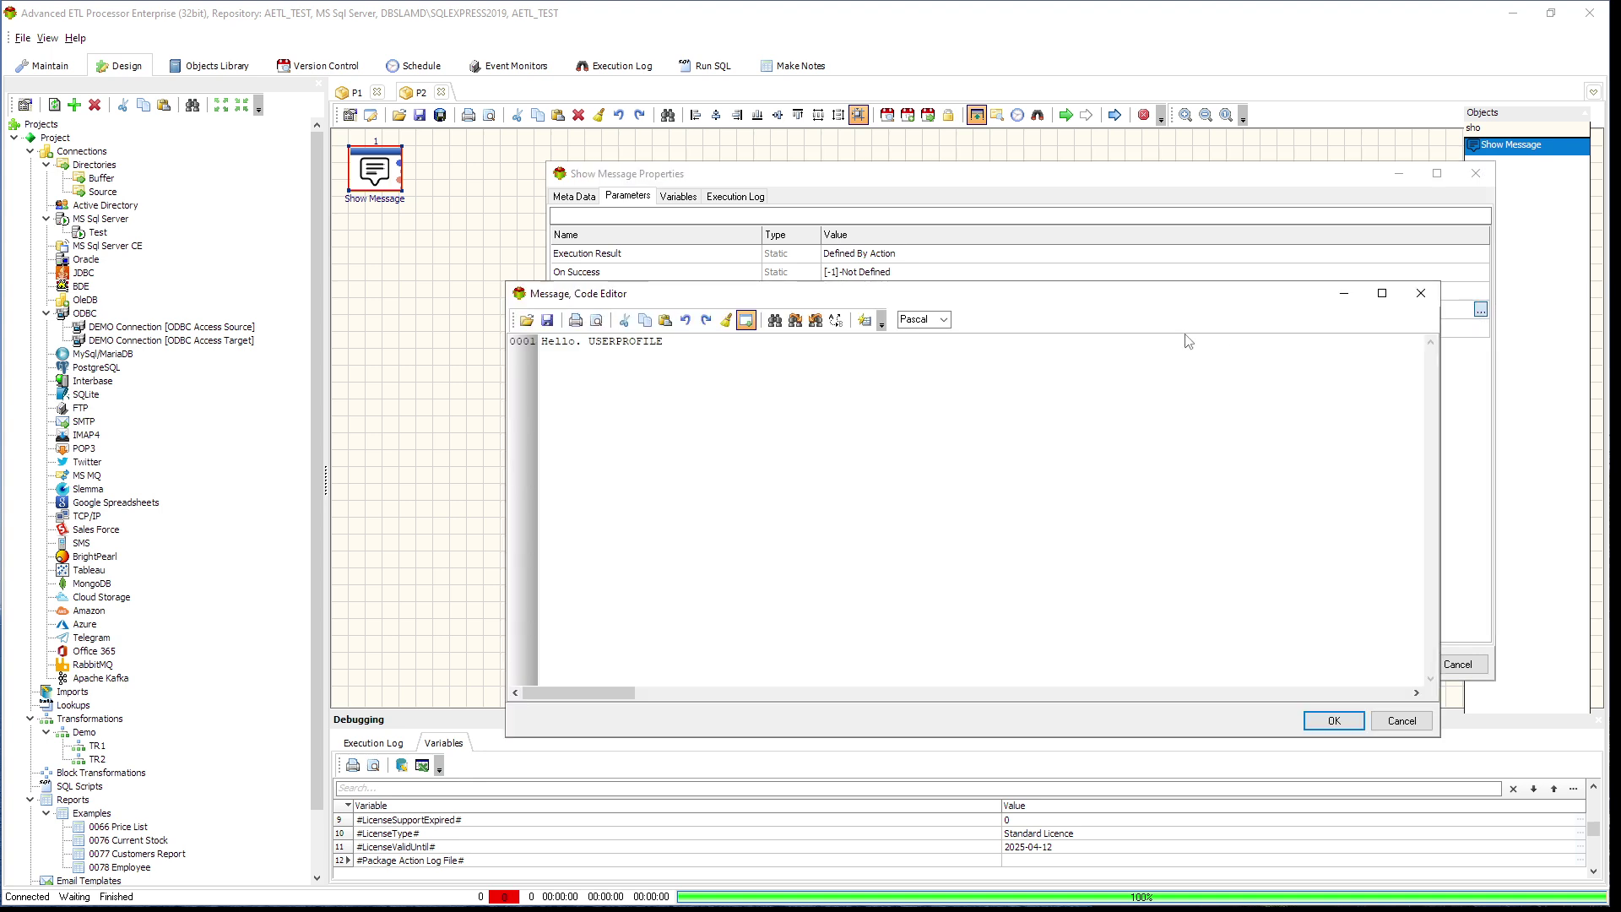
pyautogui.click(944, 320)
pyautogui.click(945, 328)
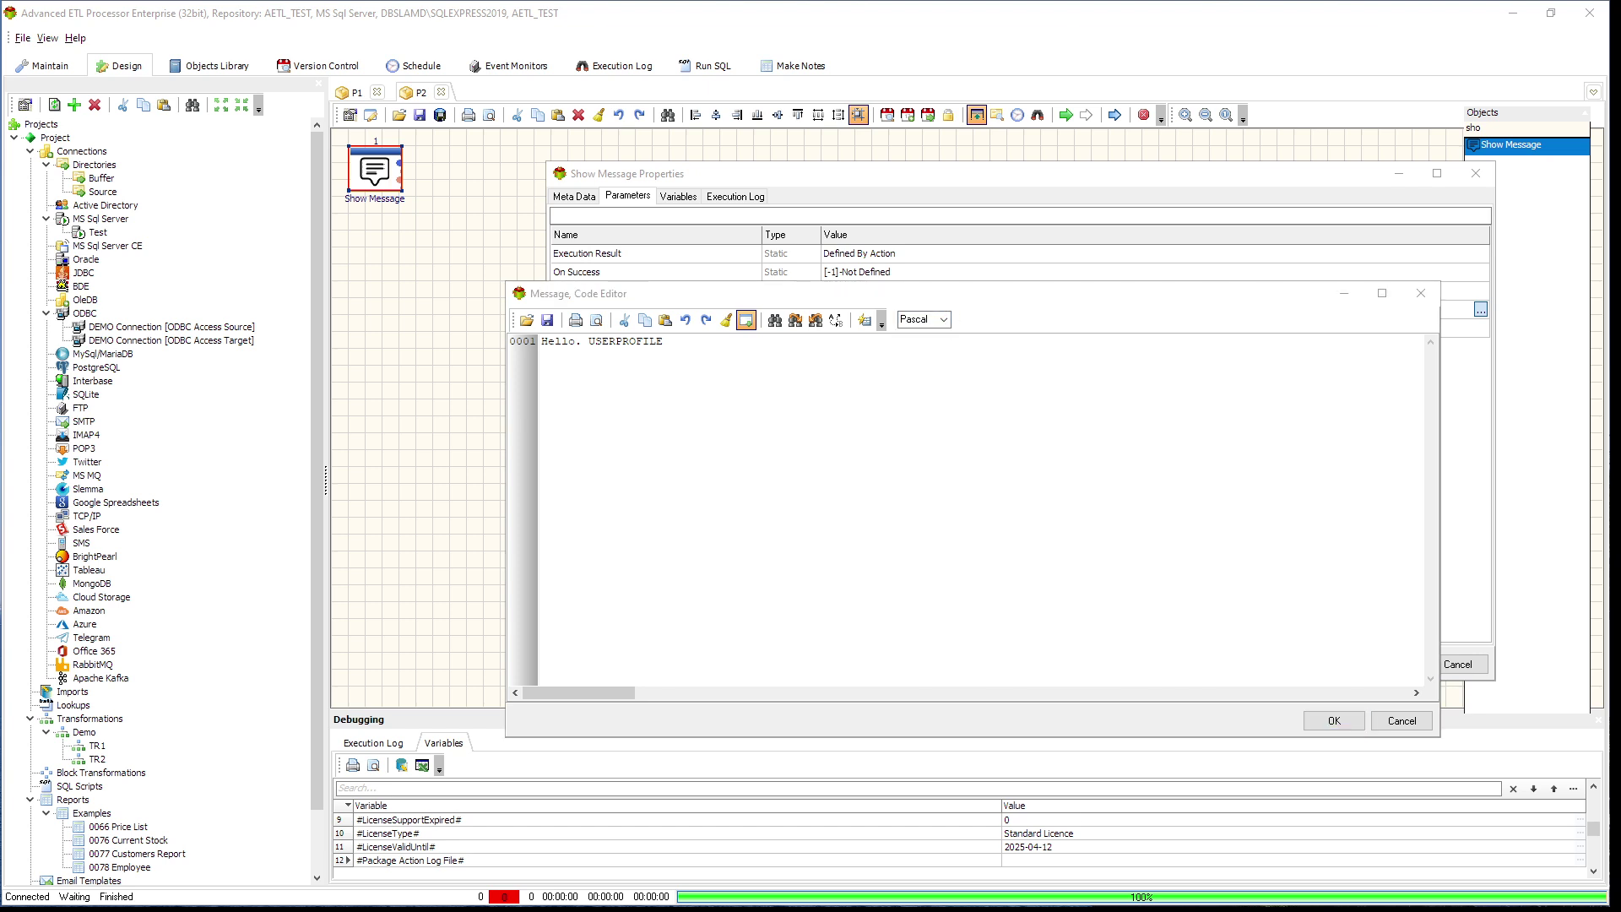
# Replace the message code with "begin Result:='Good Morning, today is: '+GetVariable('<CurrentDate>'); end;" and accept the action's properties.
pyautogui.click(760, 427)
pyautogui.hotkey('ctrl', 'a')
pyautogui.write("begin  Result:='Good Morning, today is: '+GetVariable('<CurrentDate>'); end;")
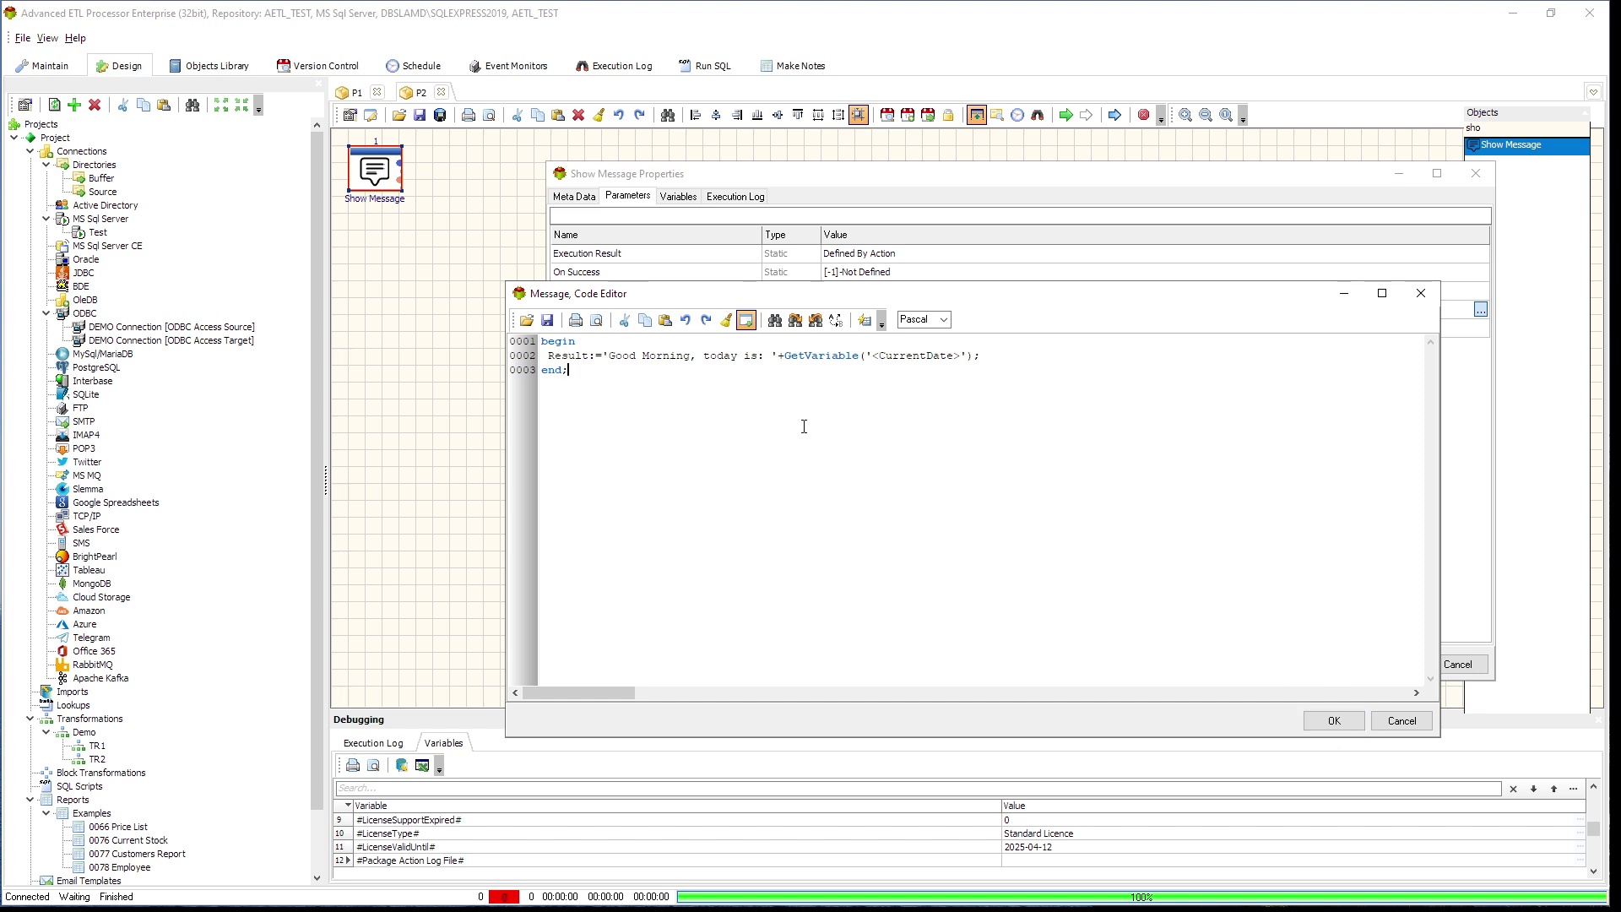
pyautogui.hotkey('ctrl', 'a')
pyautogui.click(657, 395)
pyautogui.moveTo(588, 361); pyautogui.dragTo(930, 369)
pyautogui.click(892, 369)
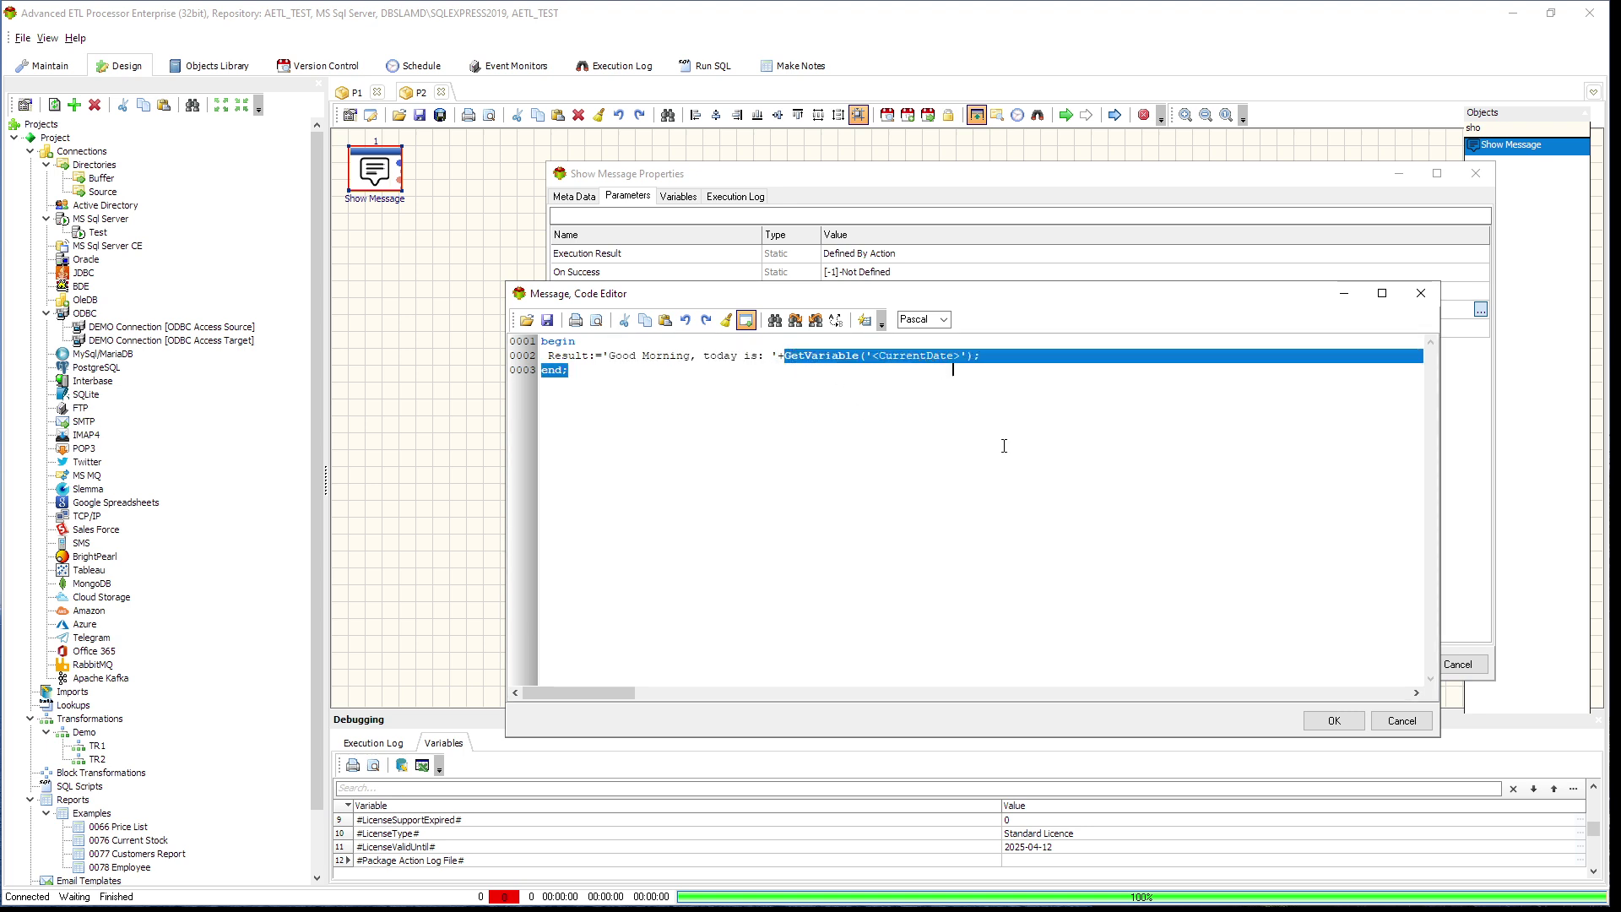
pyautogui.click(1335, 720)
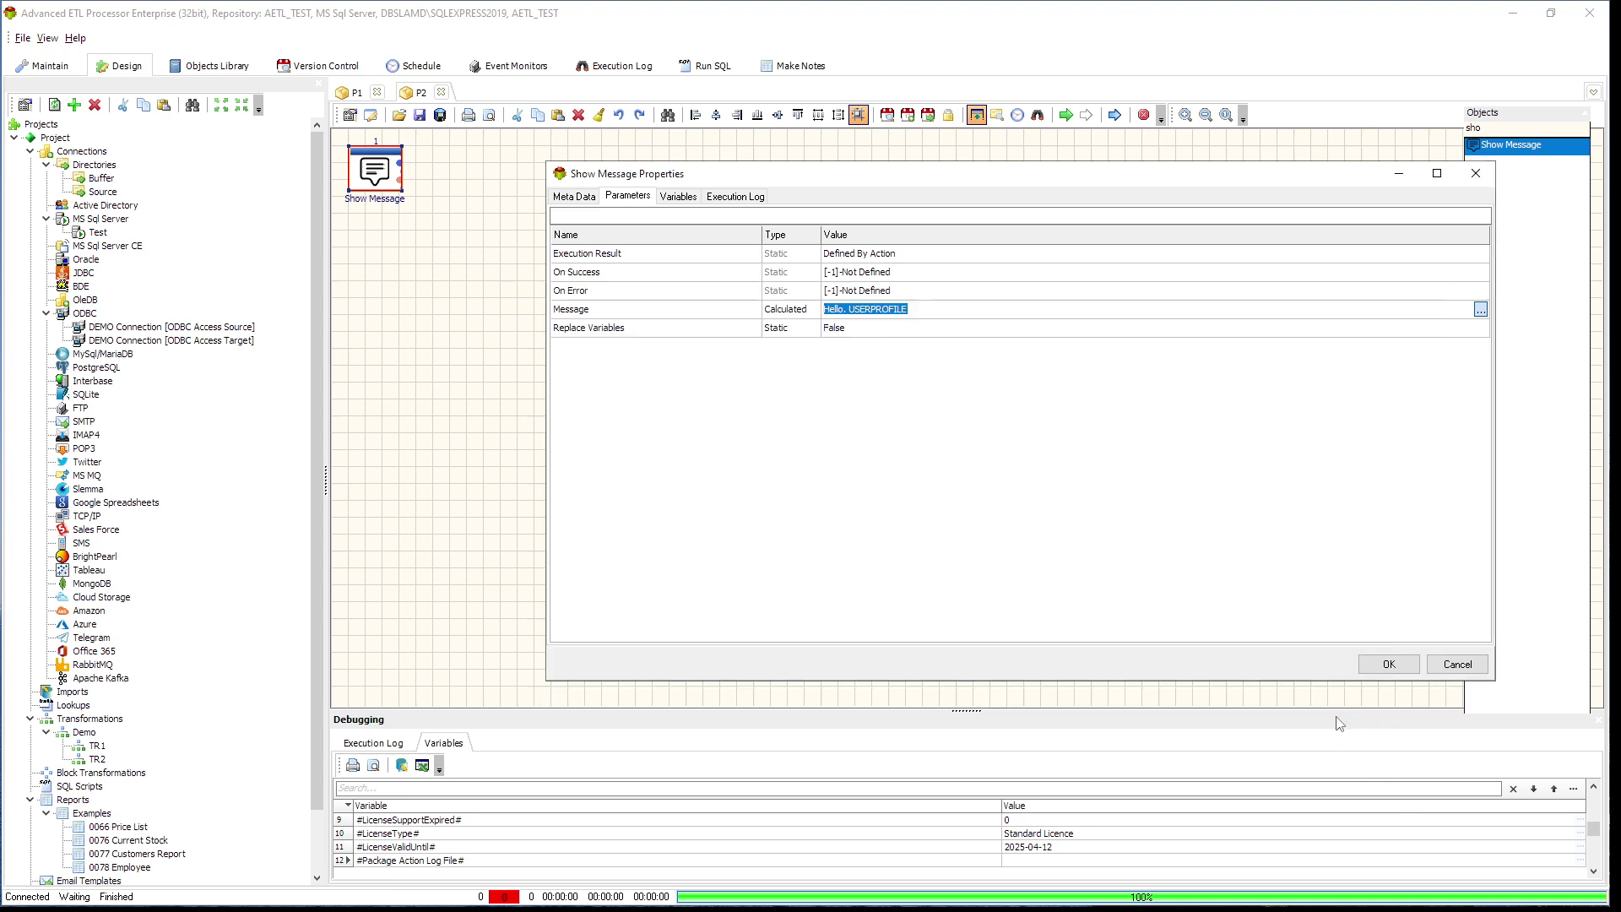
pyautogui.click(1390, 665)
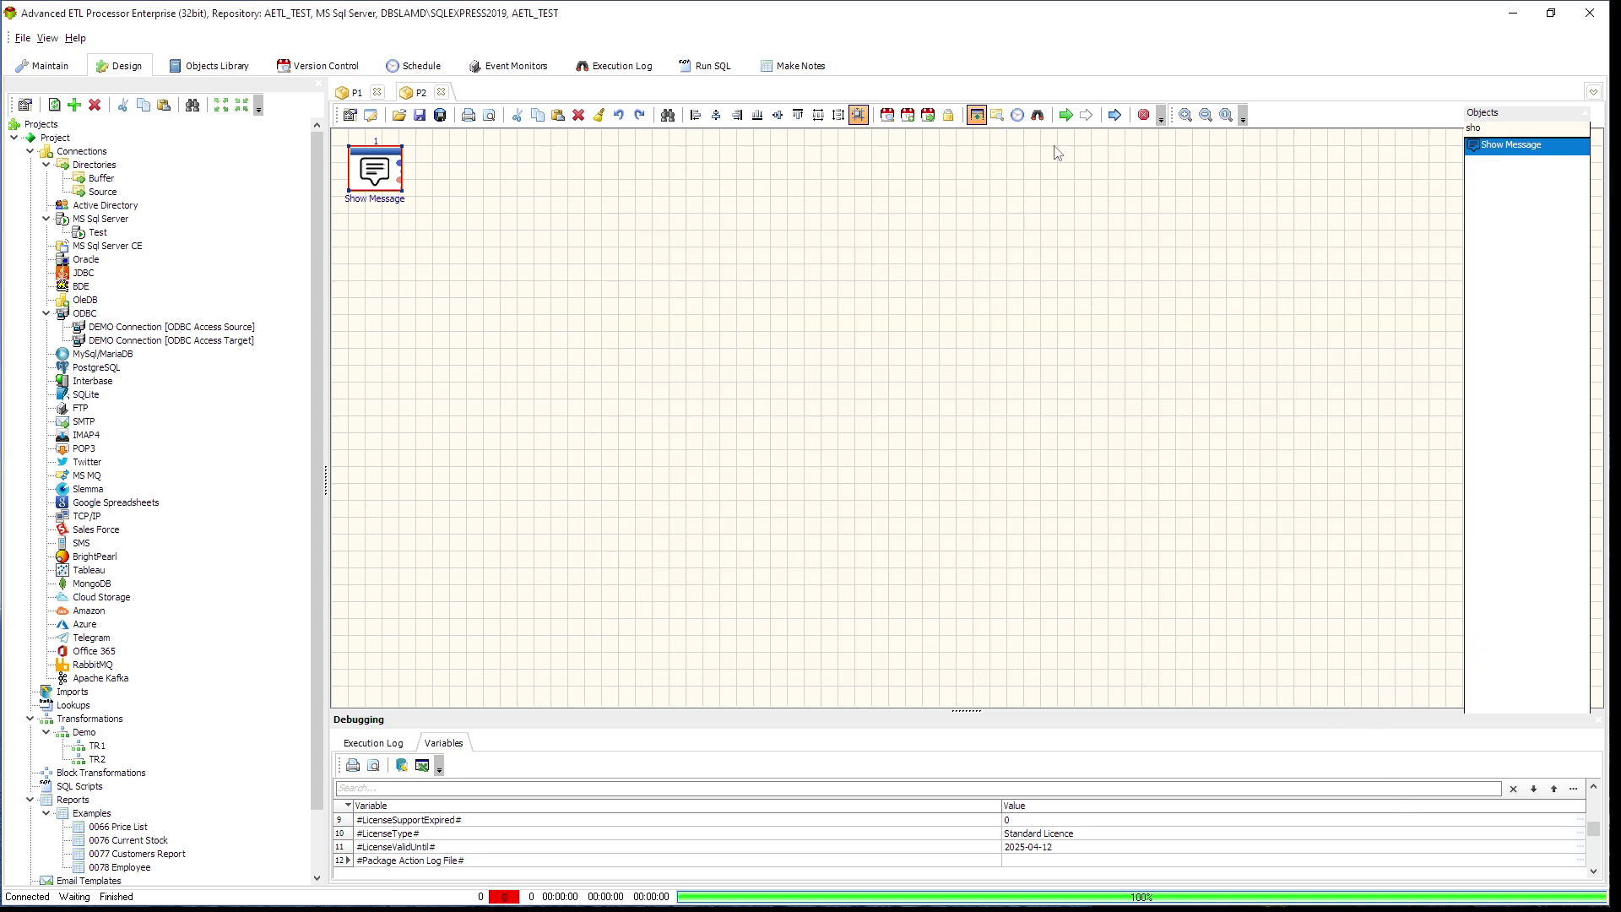
# Run the package with the calculated message and dismiss the message it shows.
pyautogui.click(1067, 120)
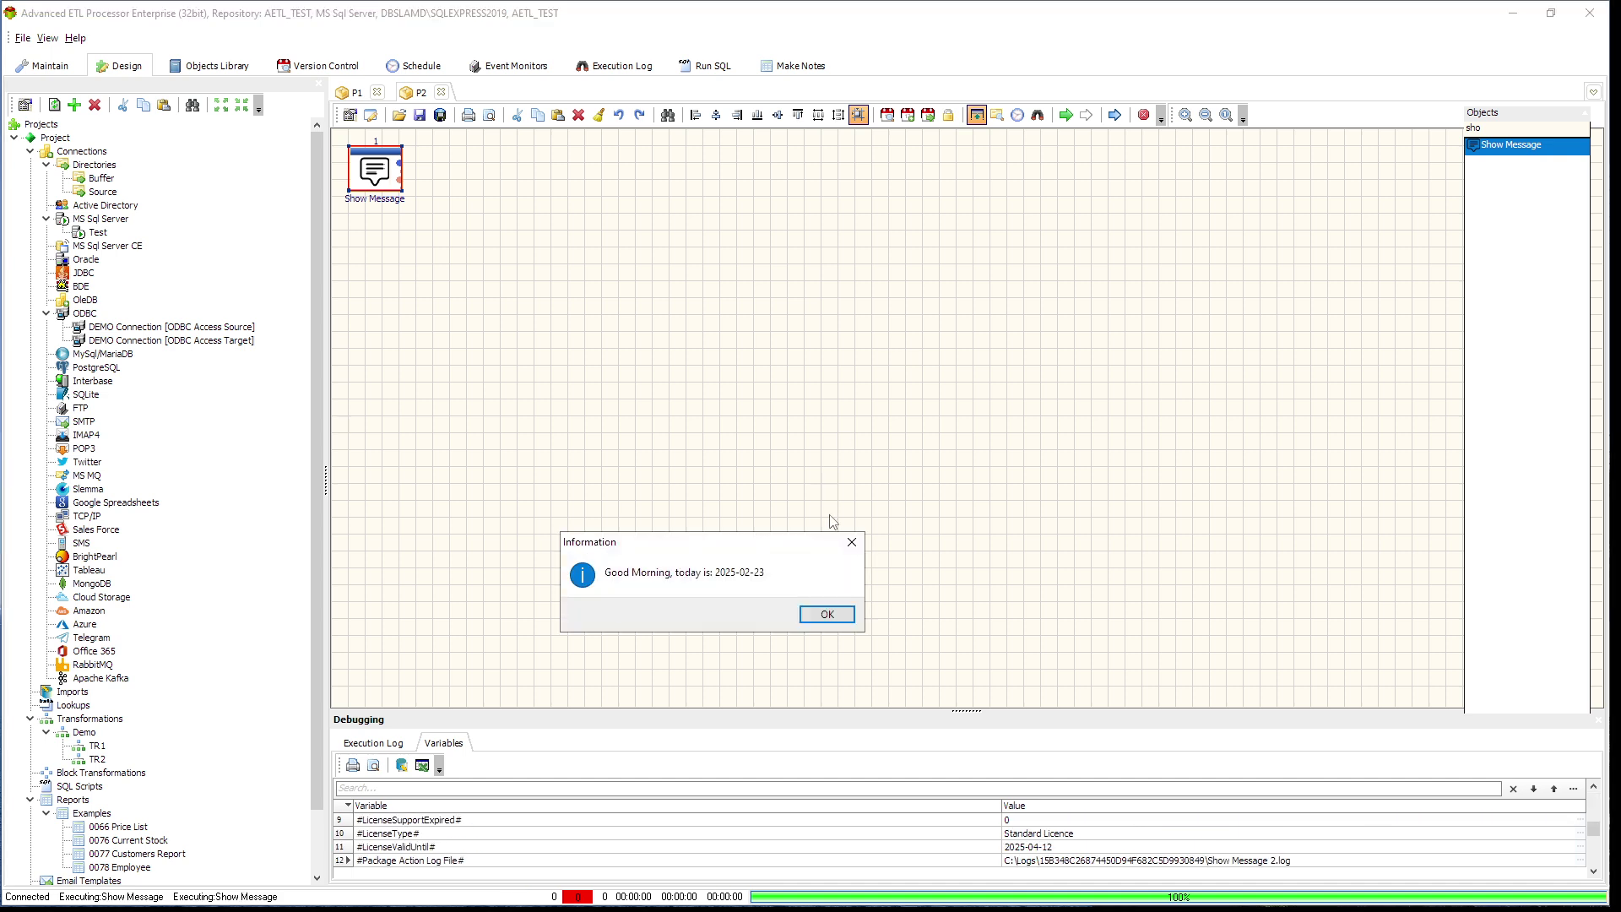
pyautogui.click(841, 614)
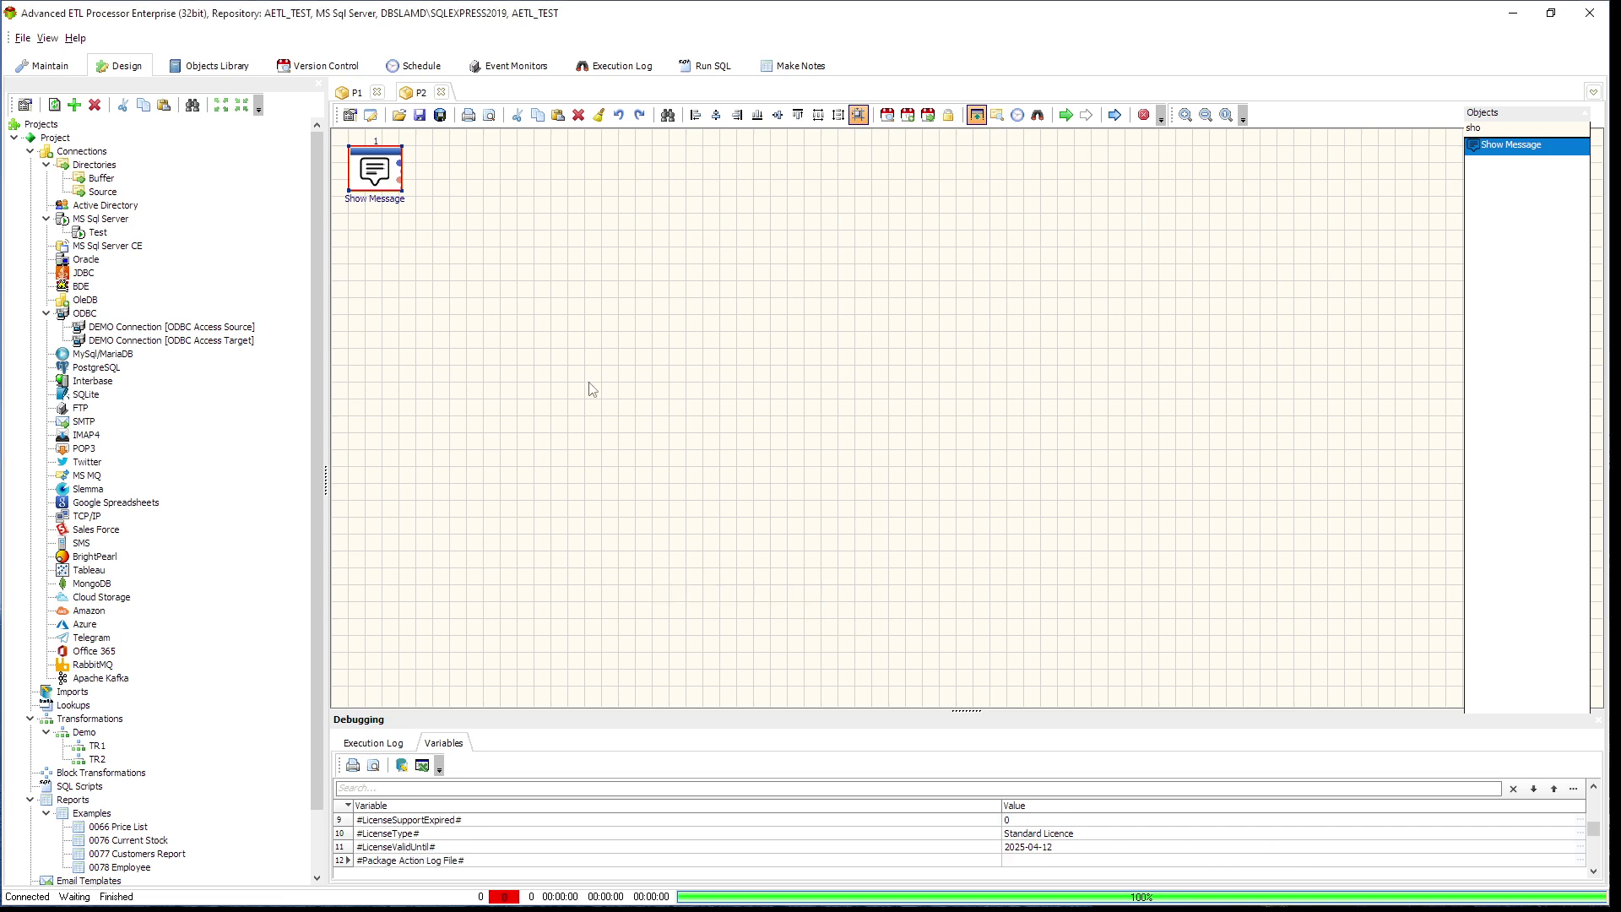
# Enable the #Message# variable for the Show Message action's Message entry, run the package again and dismiss its message.
pyautogui.doubleClick(379, 181)
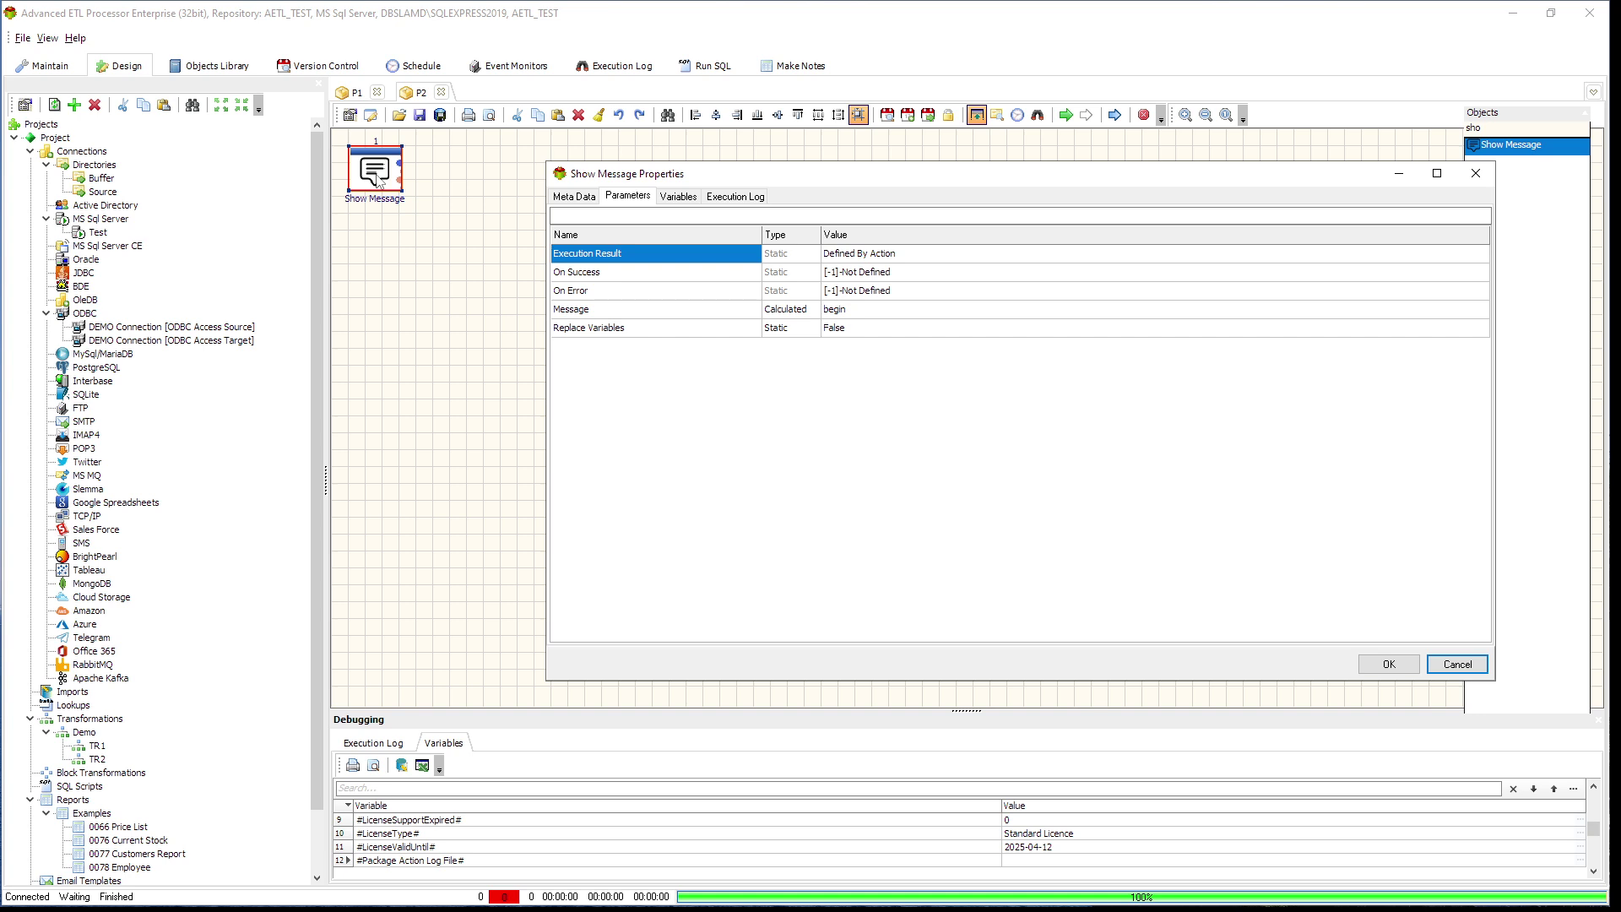
pyautogui.click(679, 196)
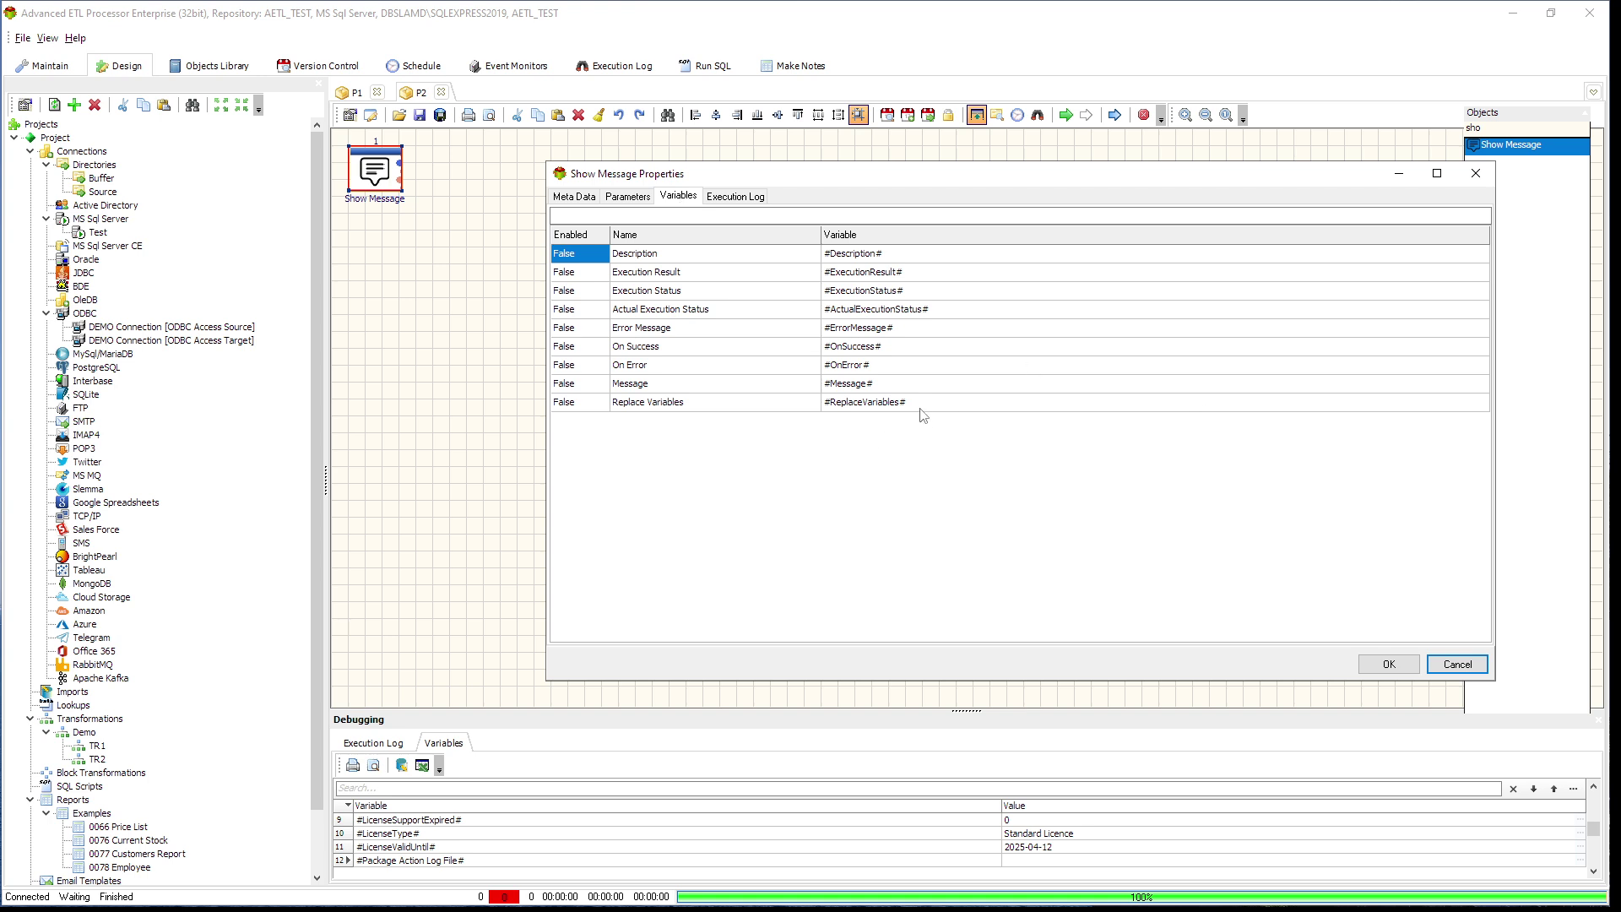
pyautogui.click(589, 390)
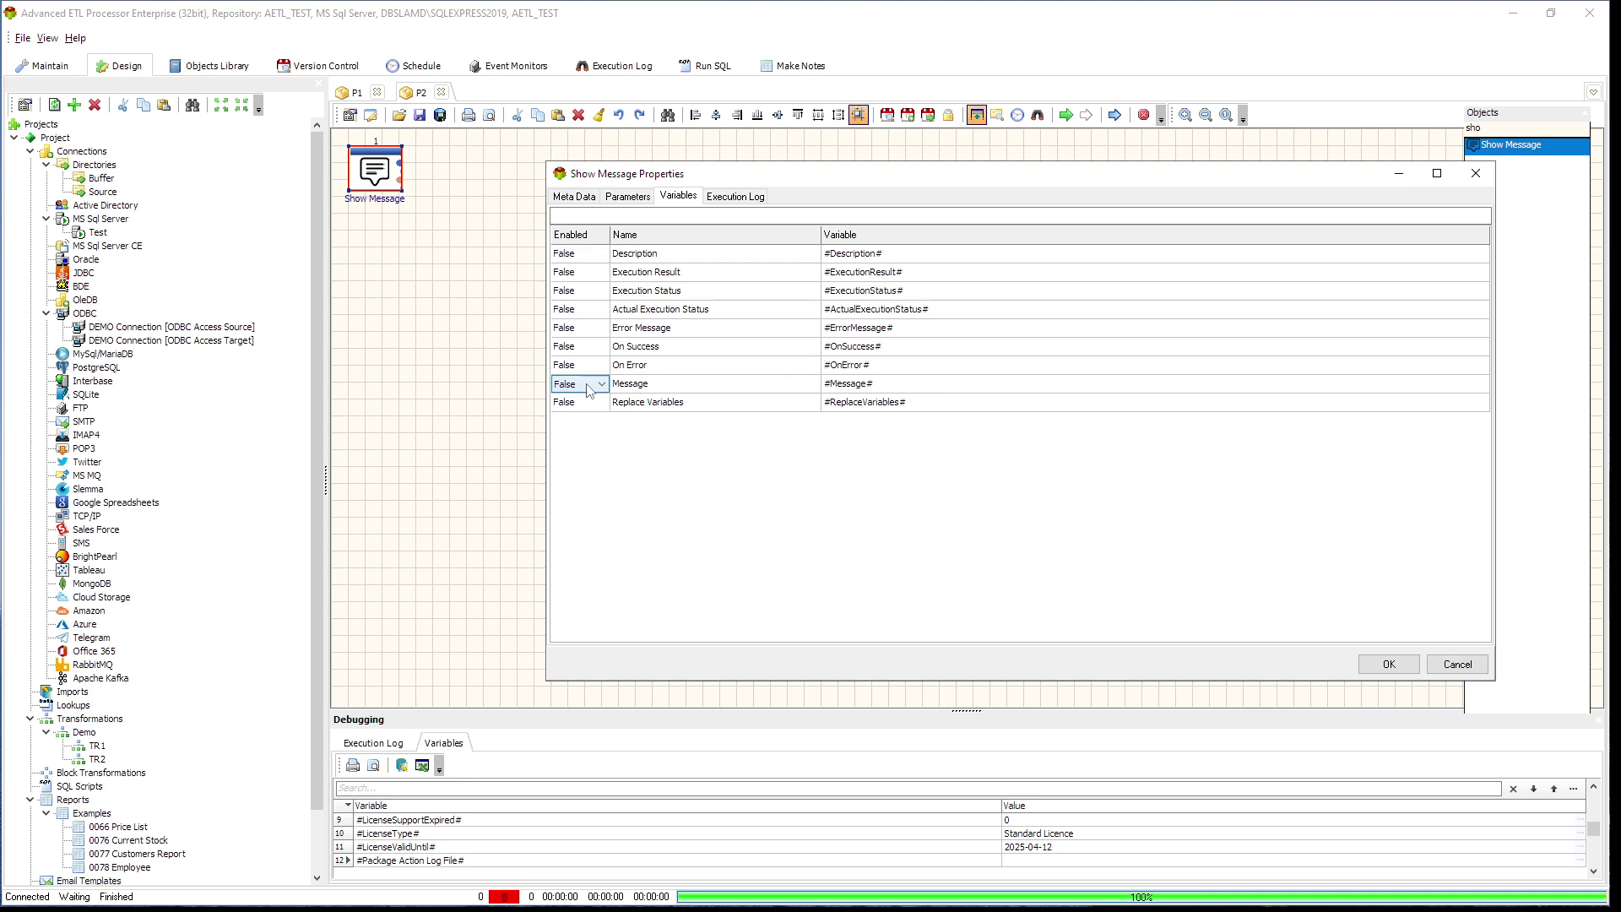
pyautogui.click(589, 390)
pyautogui.click(724, 391)
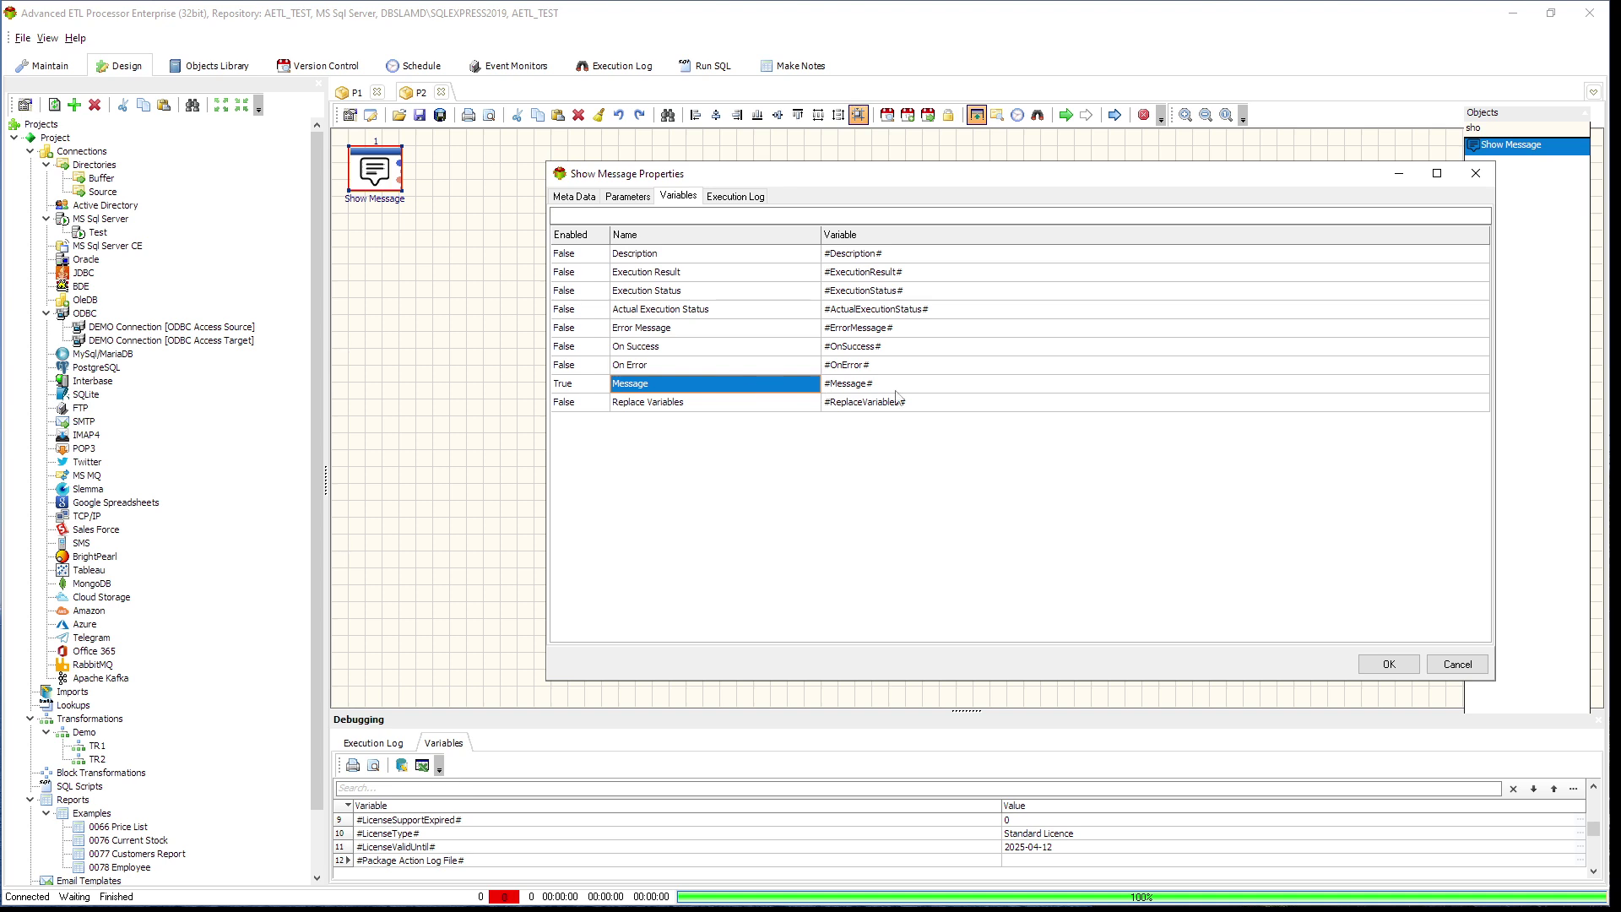
pyautogui.click(920, 386)
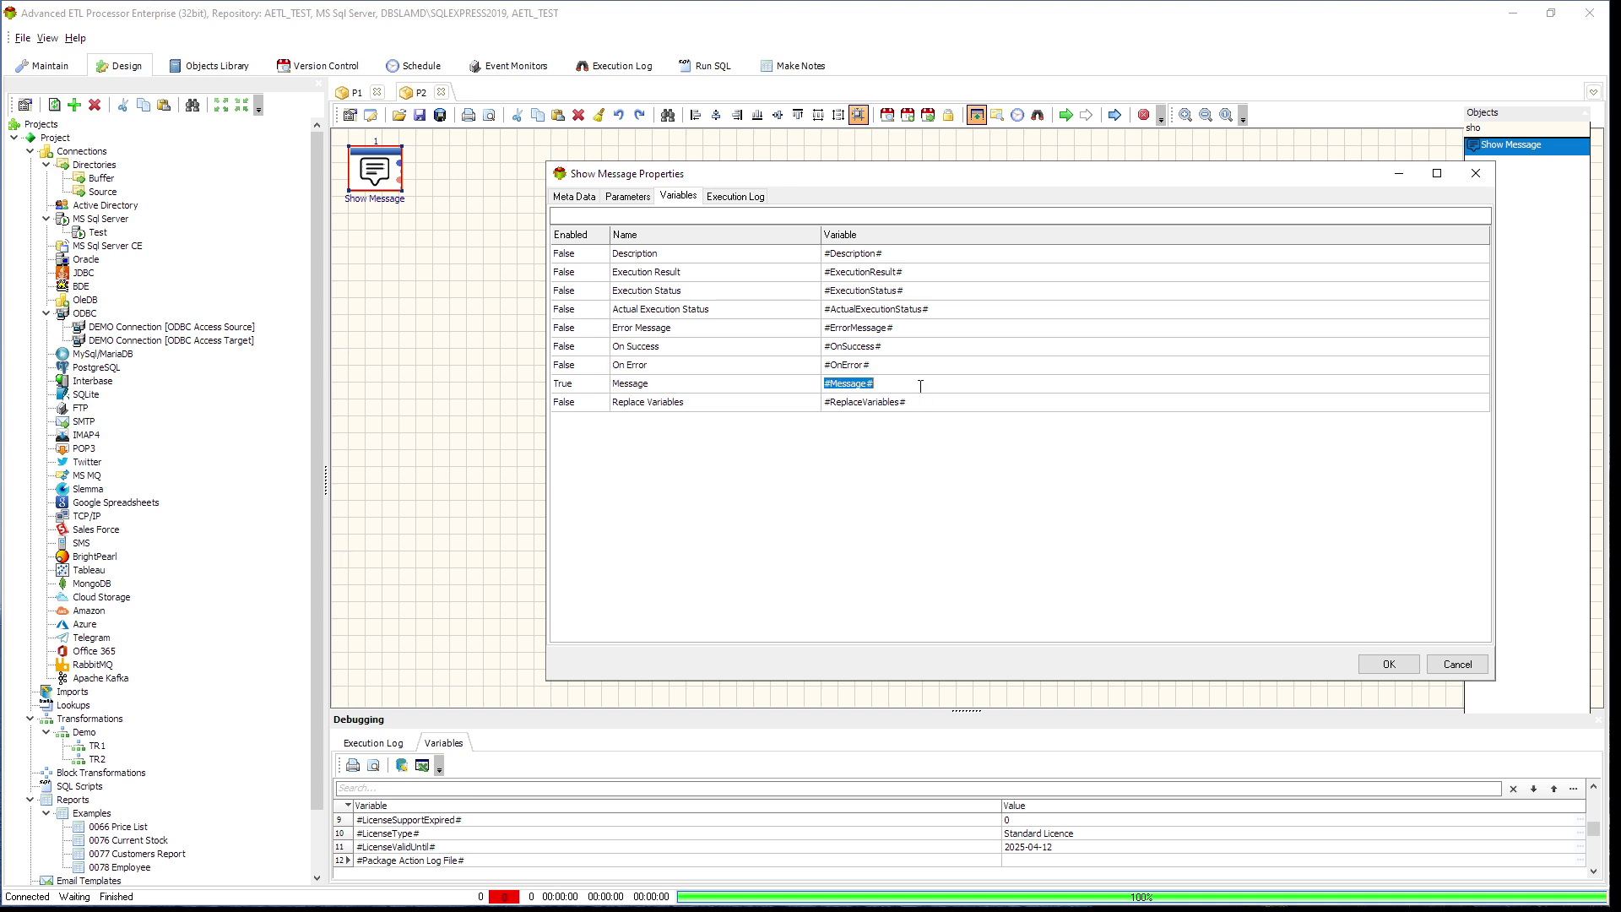
pyautogui.click(1389, 665)
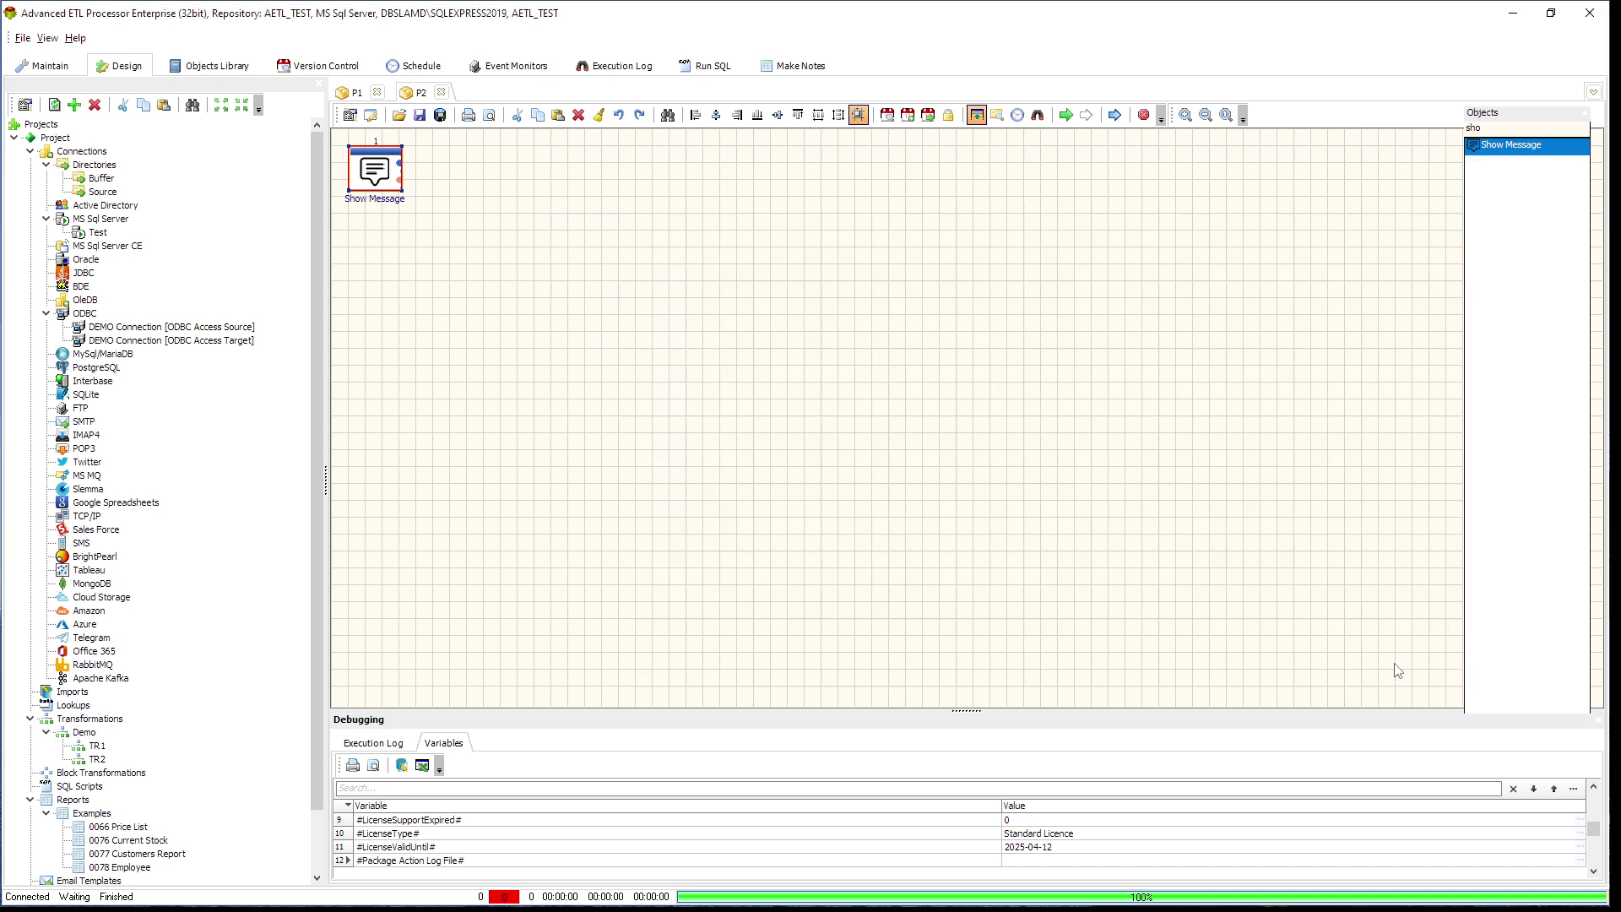
pyautogui.click(1065, 115)
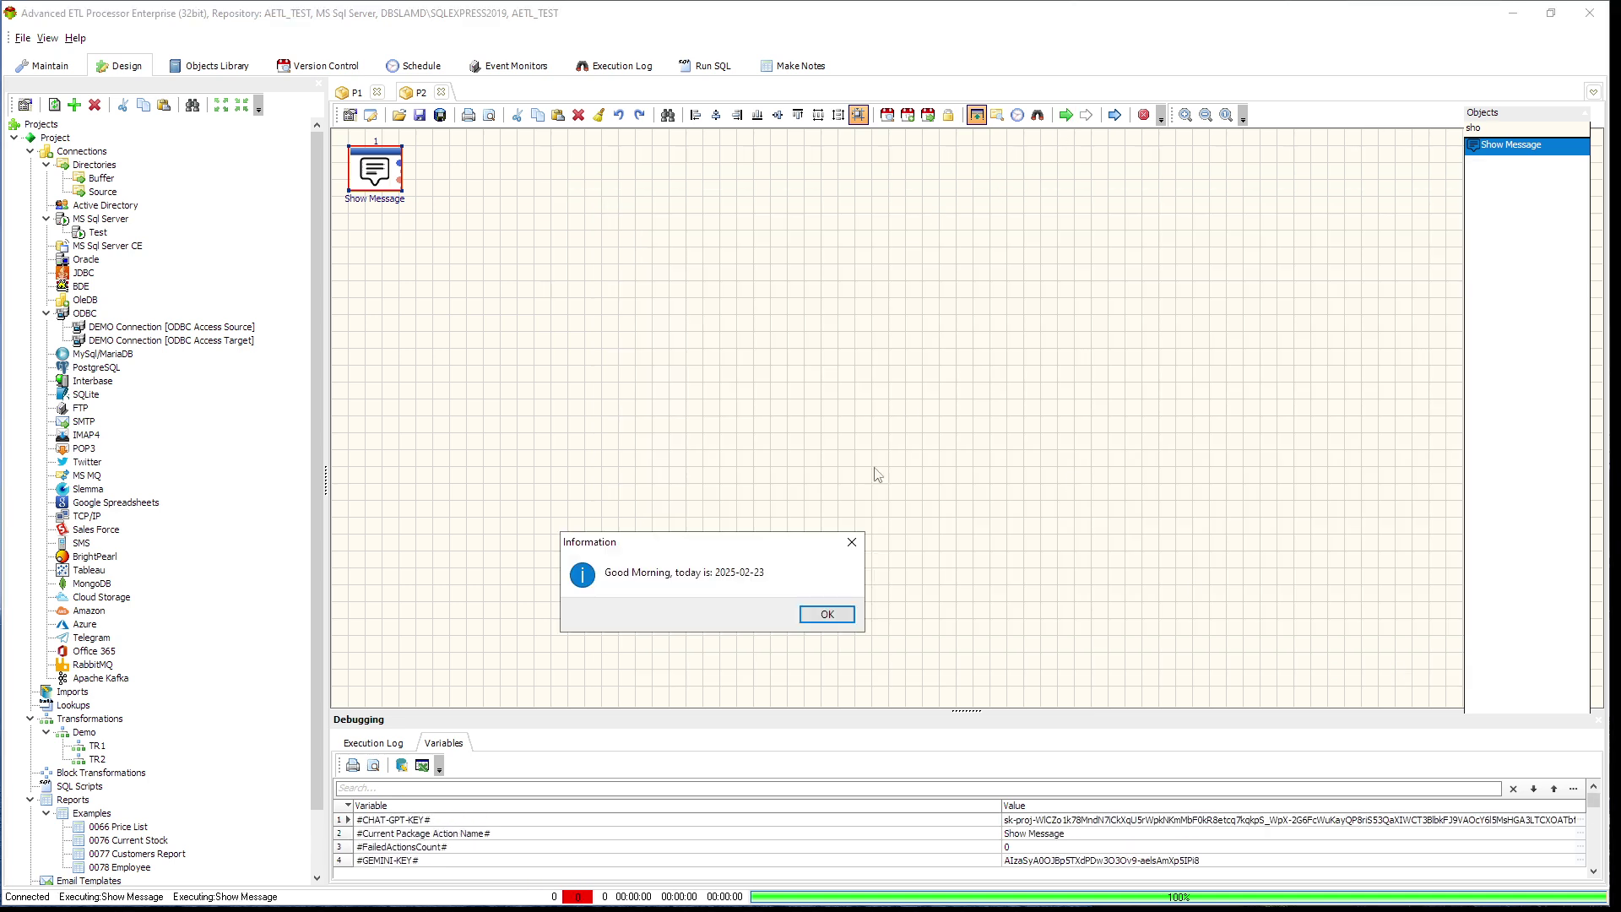
pyautogui.click(827, 615)
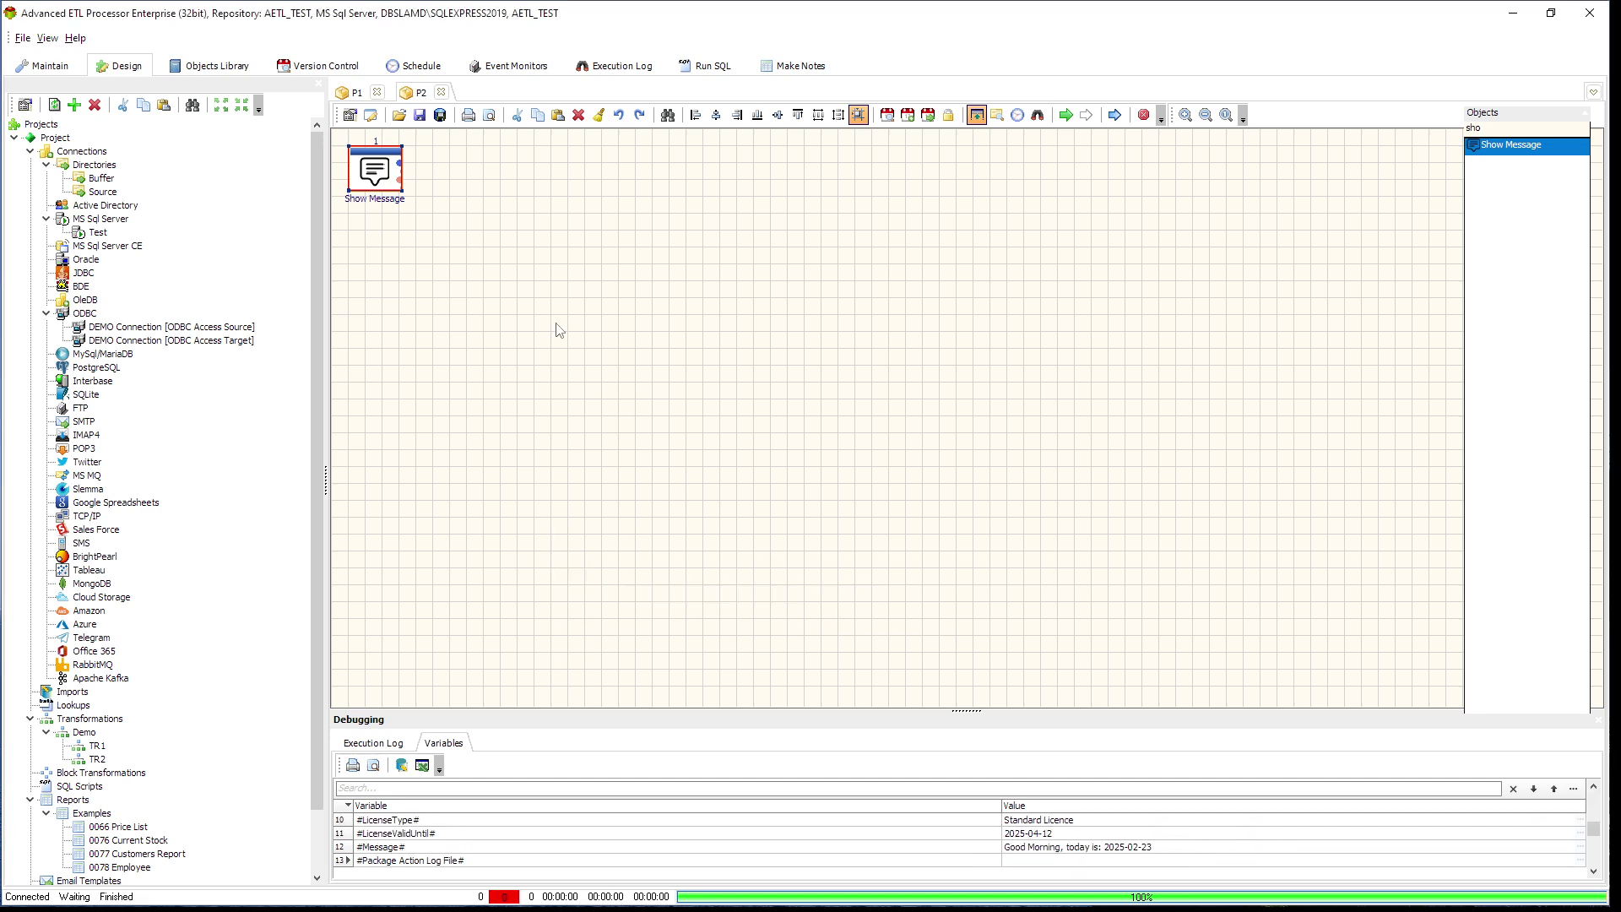
# Open the log of the finished run from the Show Message action's execution log.
pyautogui.doubleClick(383, 180)
pyautogui.click(731, 197)
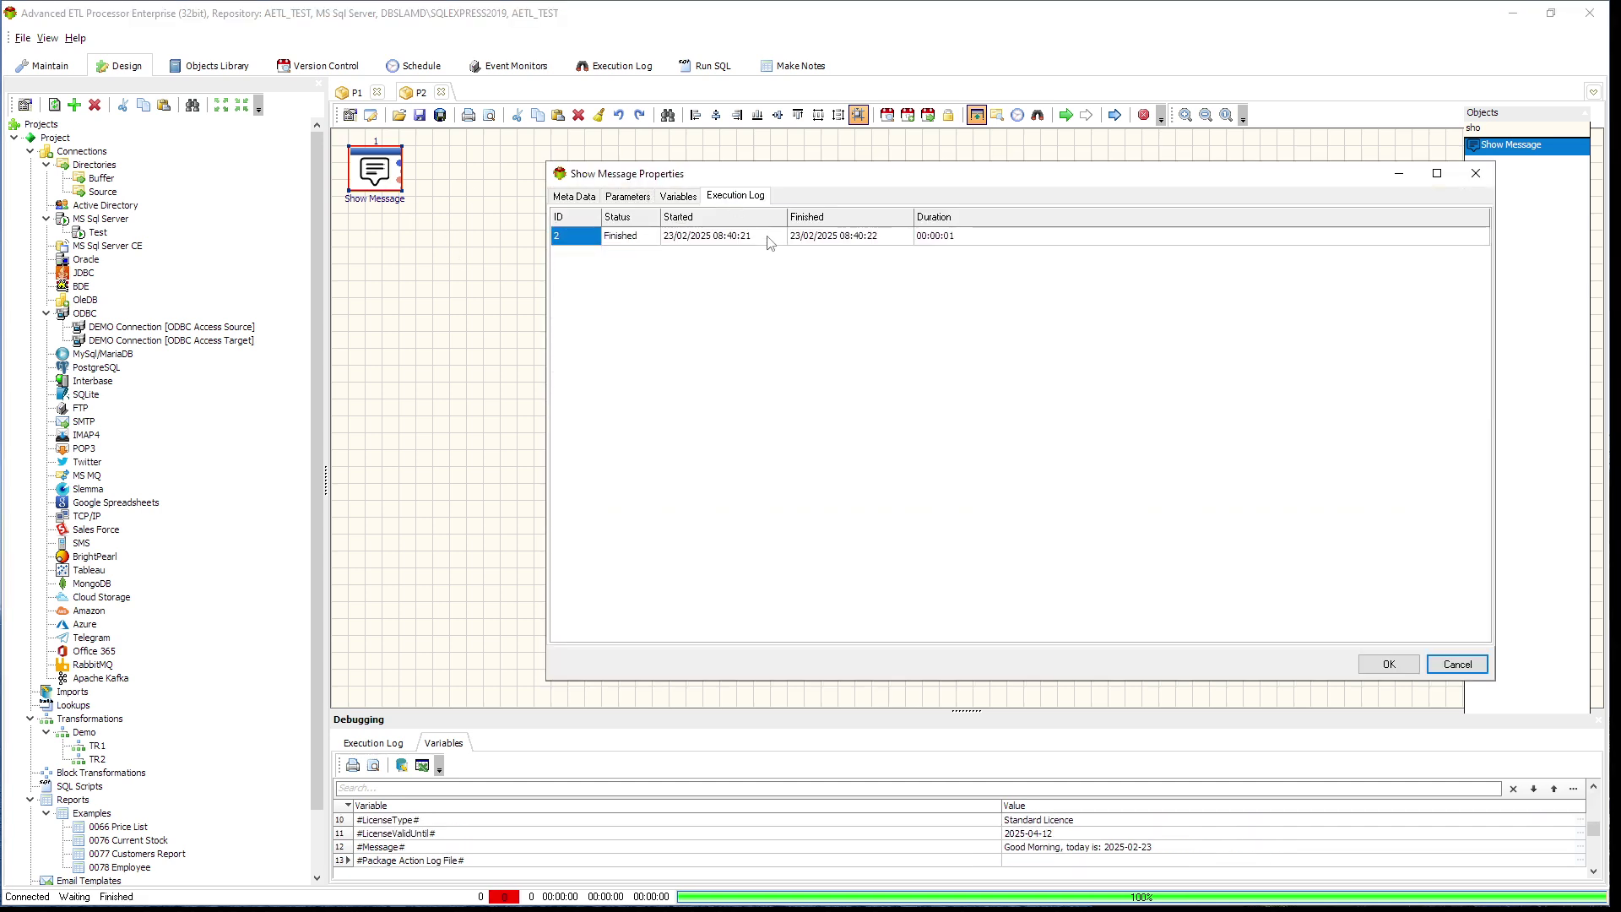
pyautogui.click(767, 241)
pyautogui.doubleClick(767, 241)
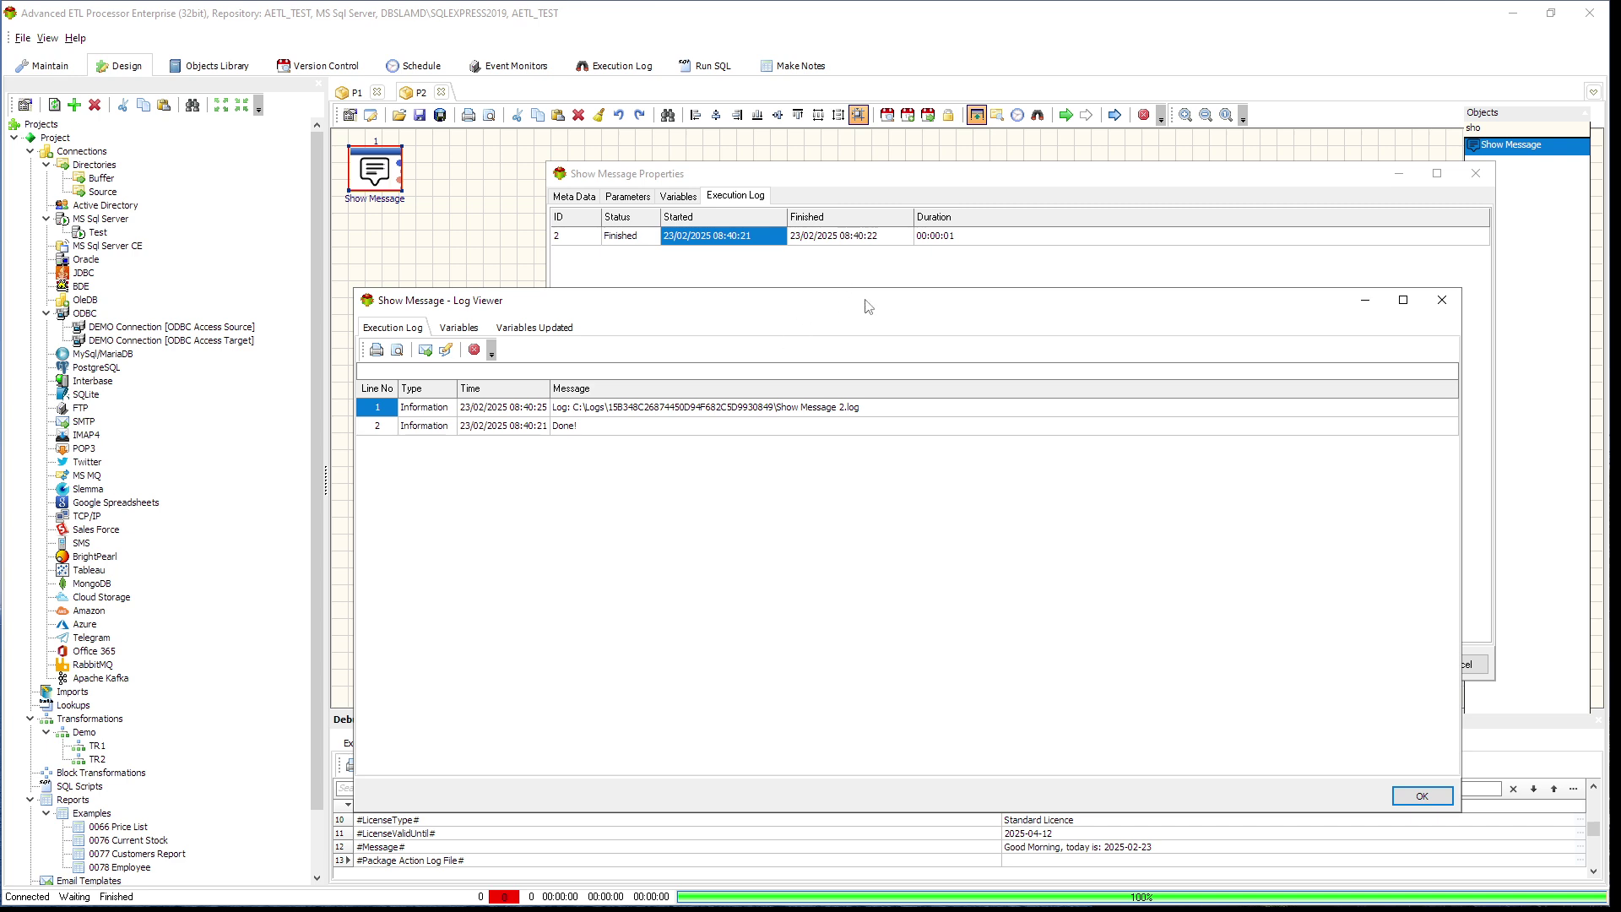
pyautogui.moveTo(871, 302); pyautogui.dragTo(901, 197)
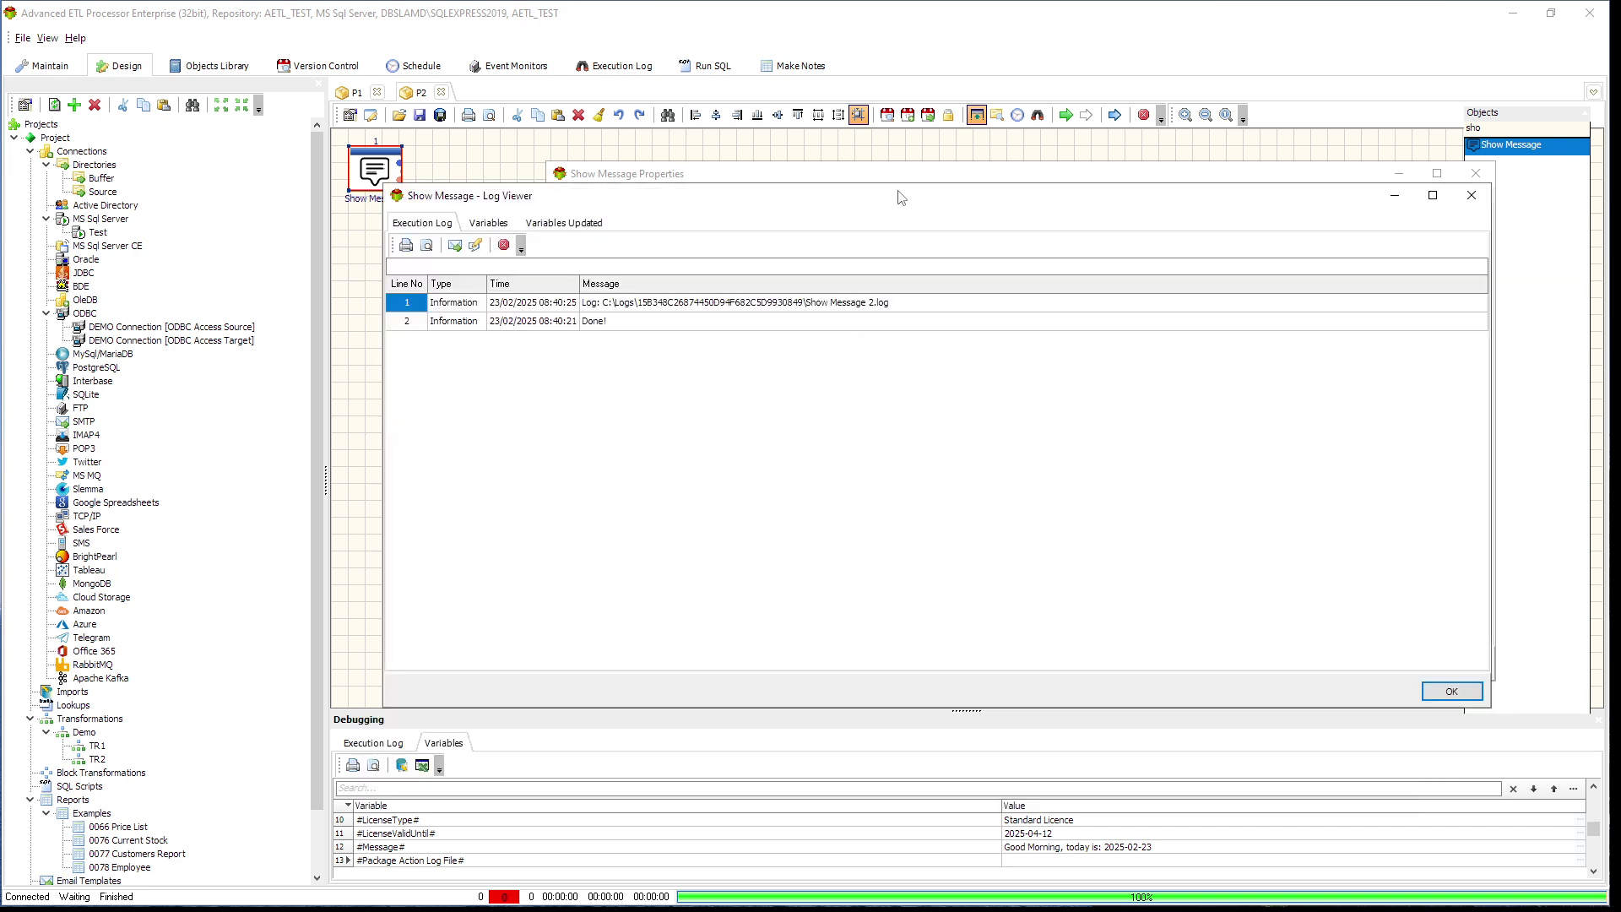
# Examine the #Message# entry among the run's updated variables, then close the log viewer and cancel the action's properties.
pyautogui.click(580, 224)
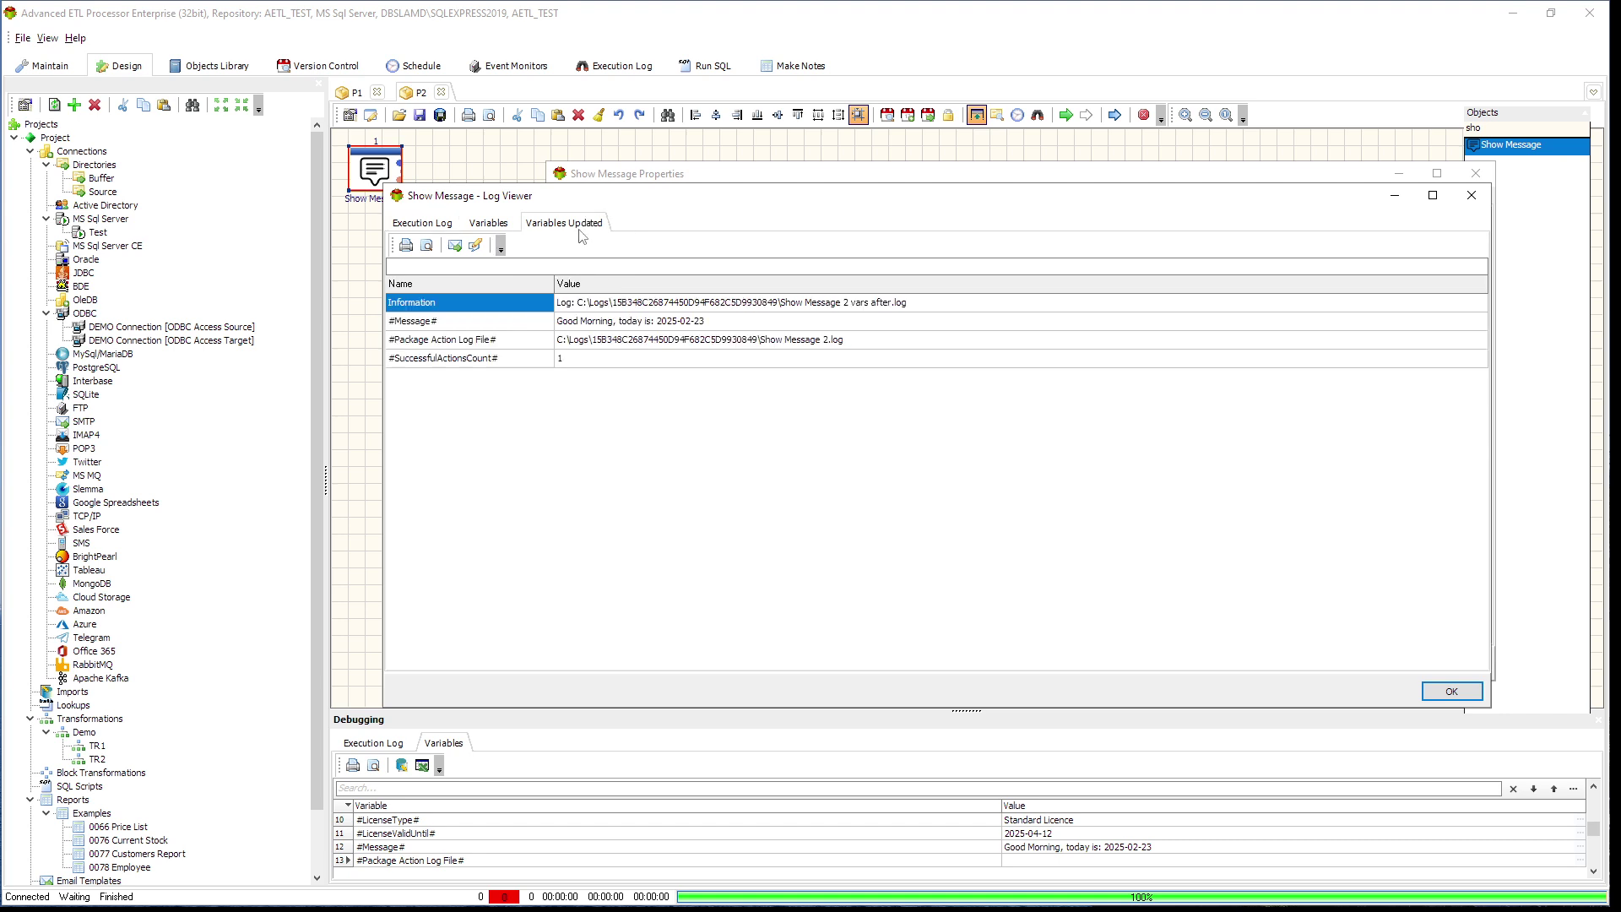
pyautogui.click(481, 326)
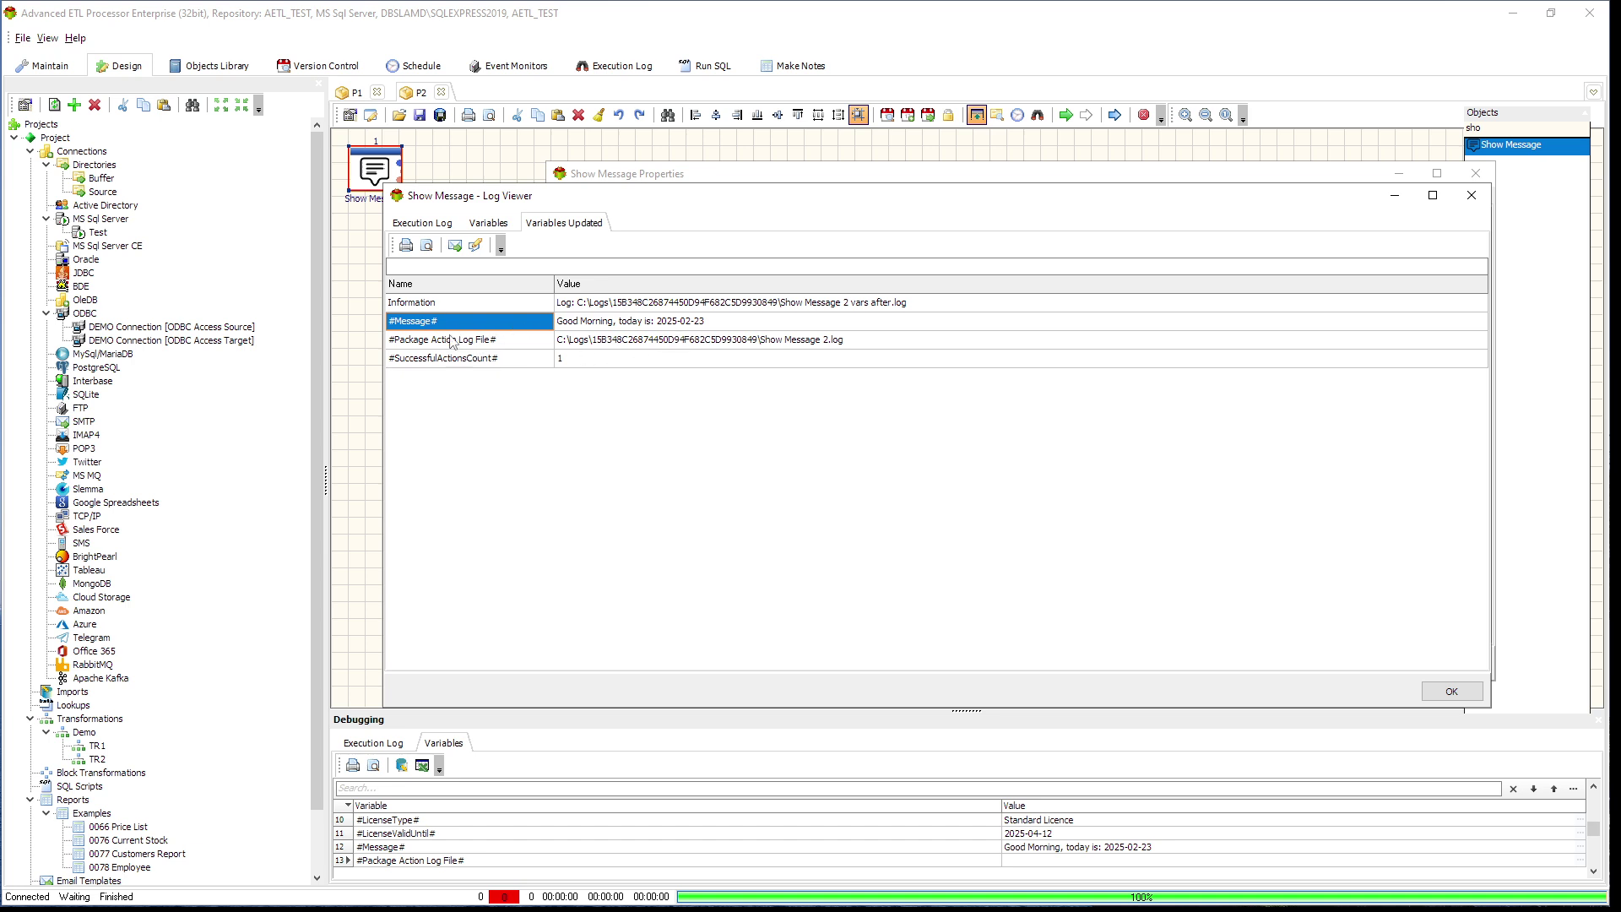
pyautogui.click(753, 327)
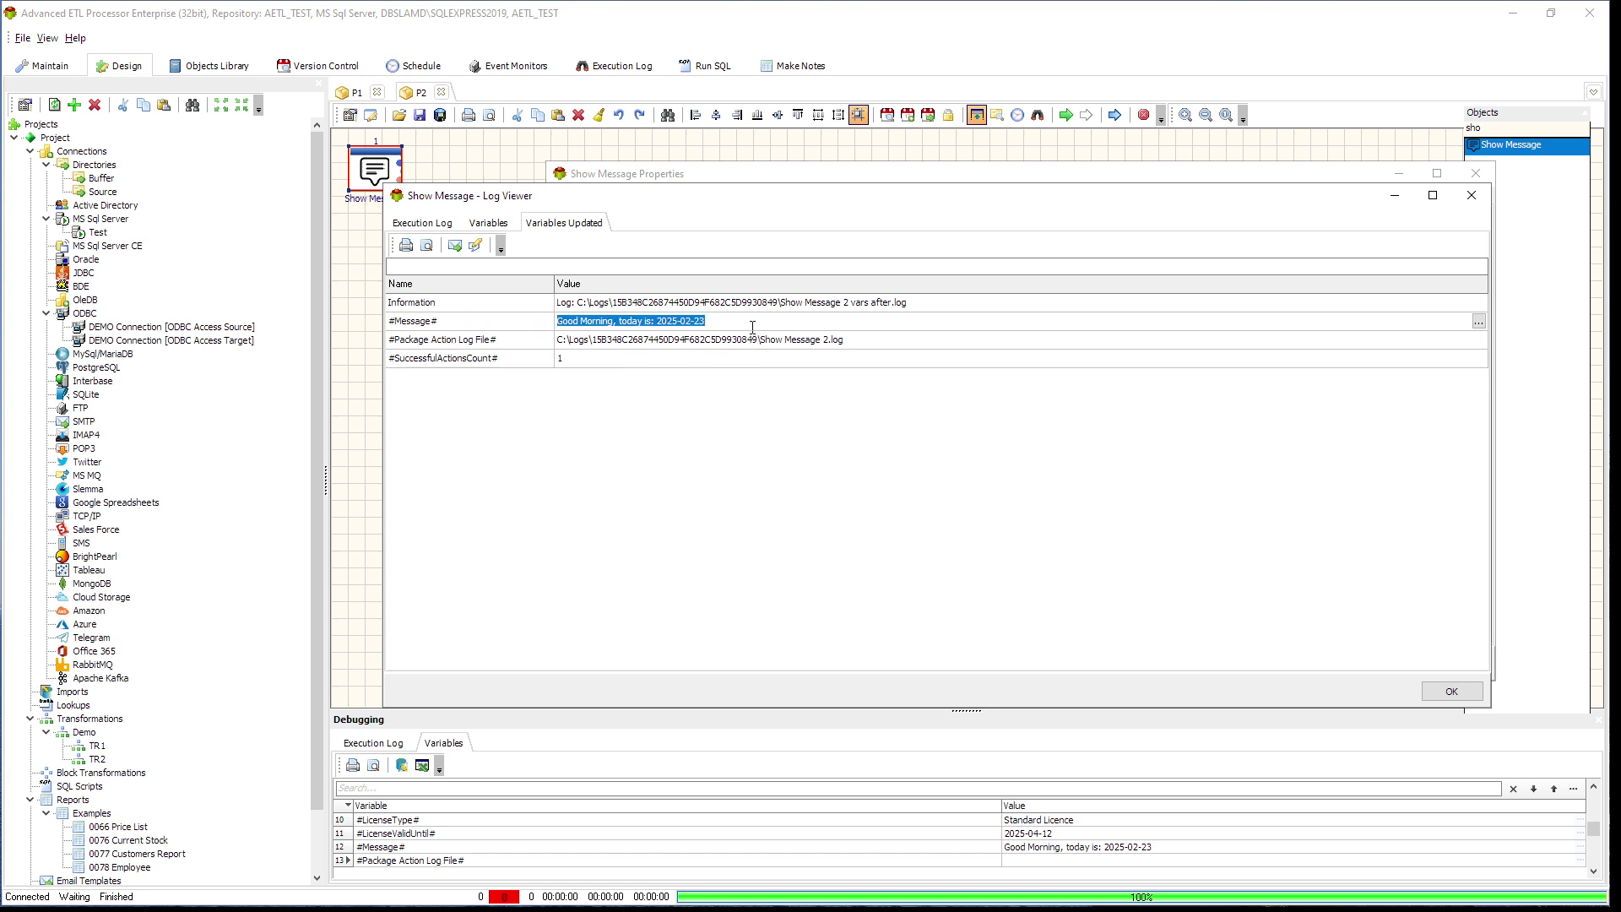
pyautogui.click(496, 331)
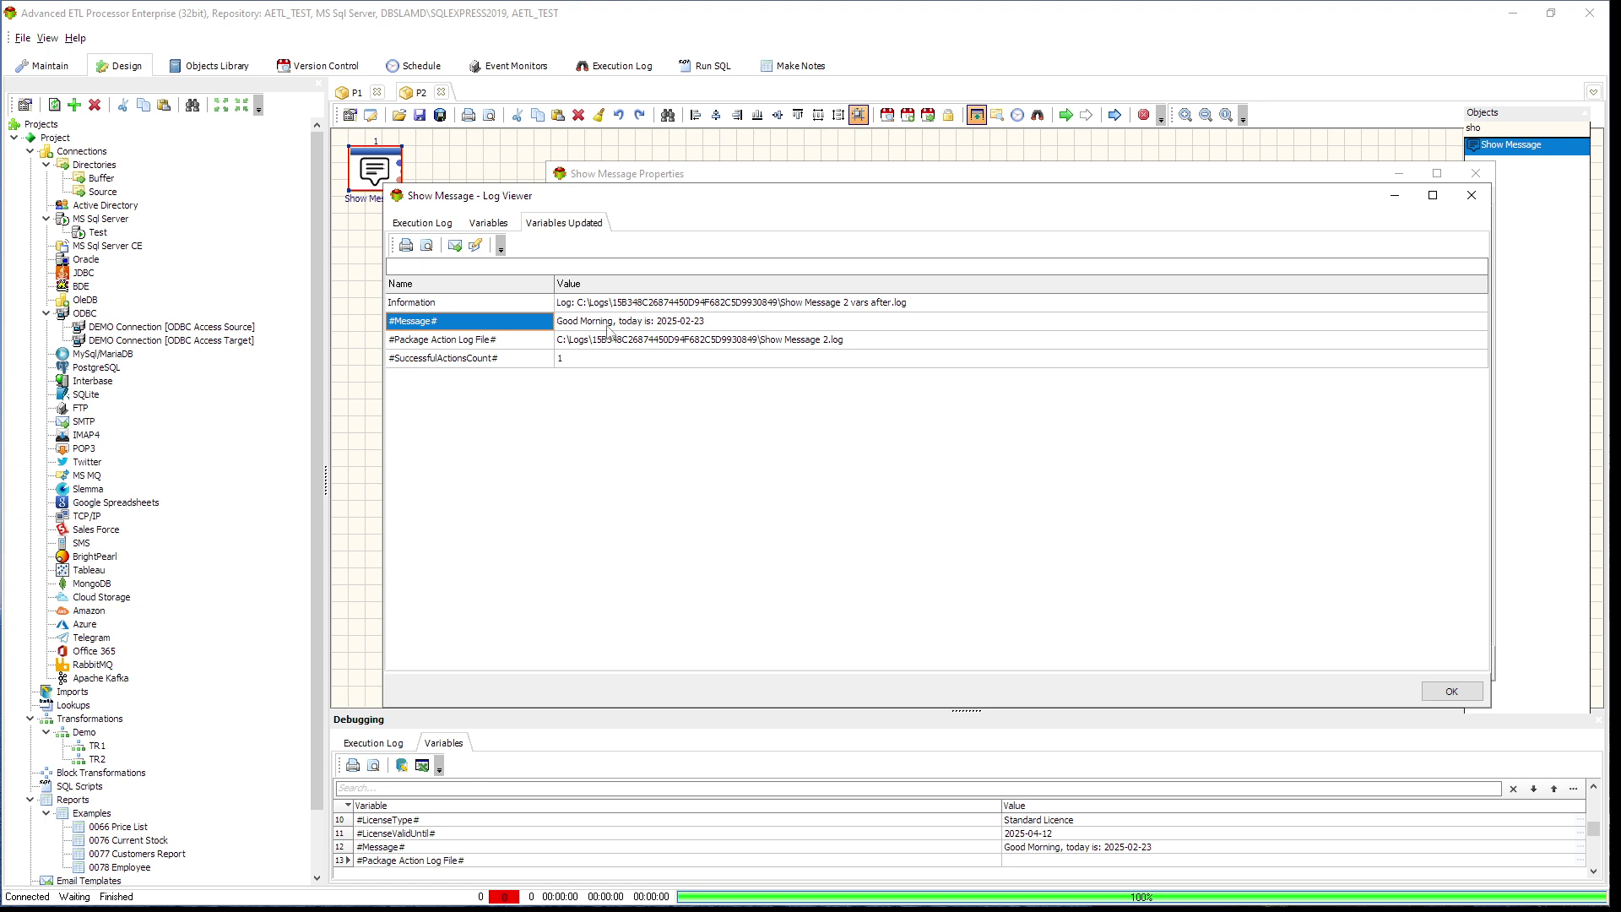
pyautogui.click(730, 328)
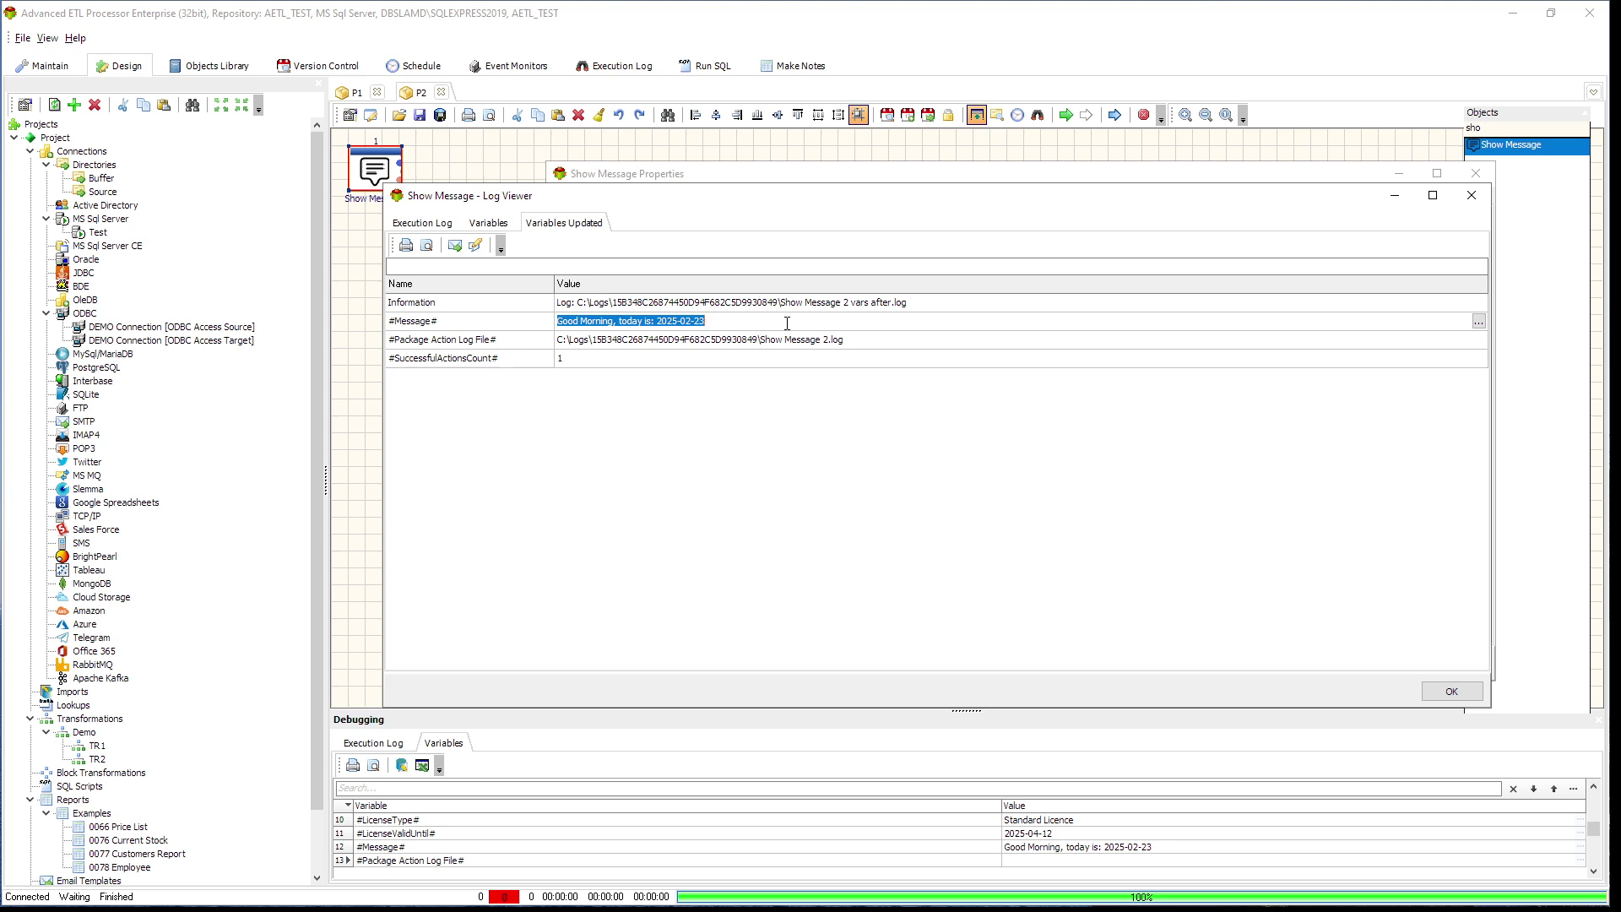
pyautogui.click(1445, 691)
pyautogui.click(1456, 667)
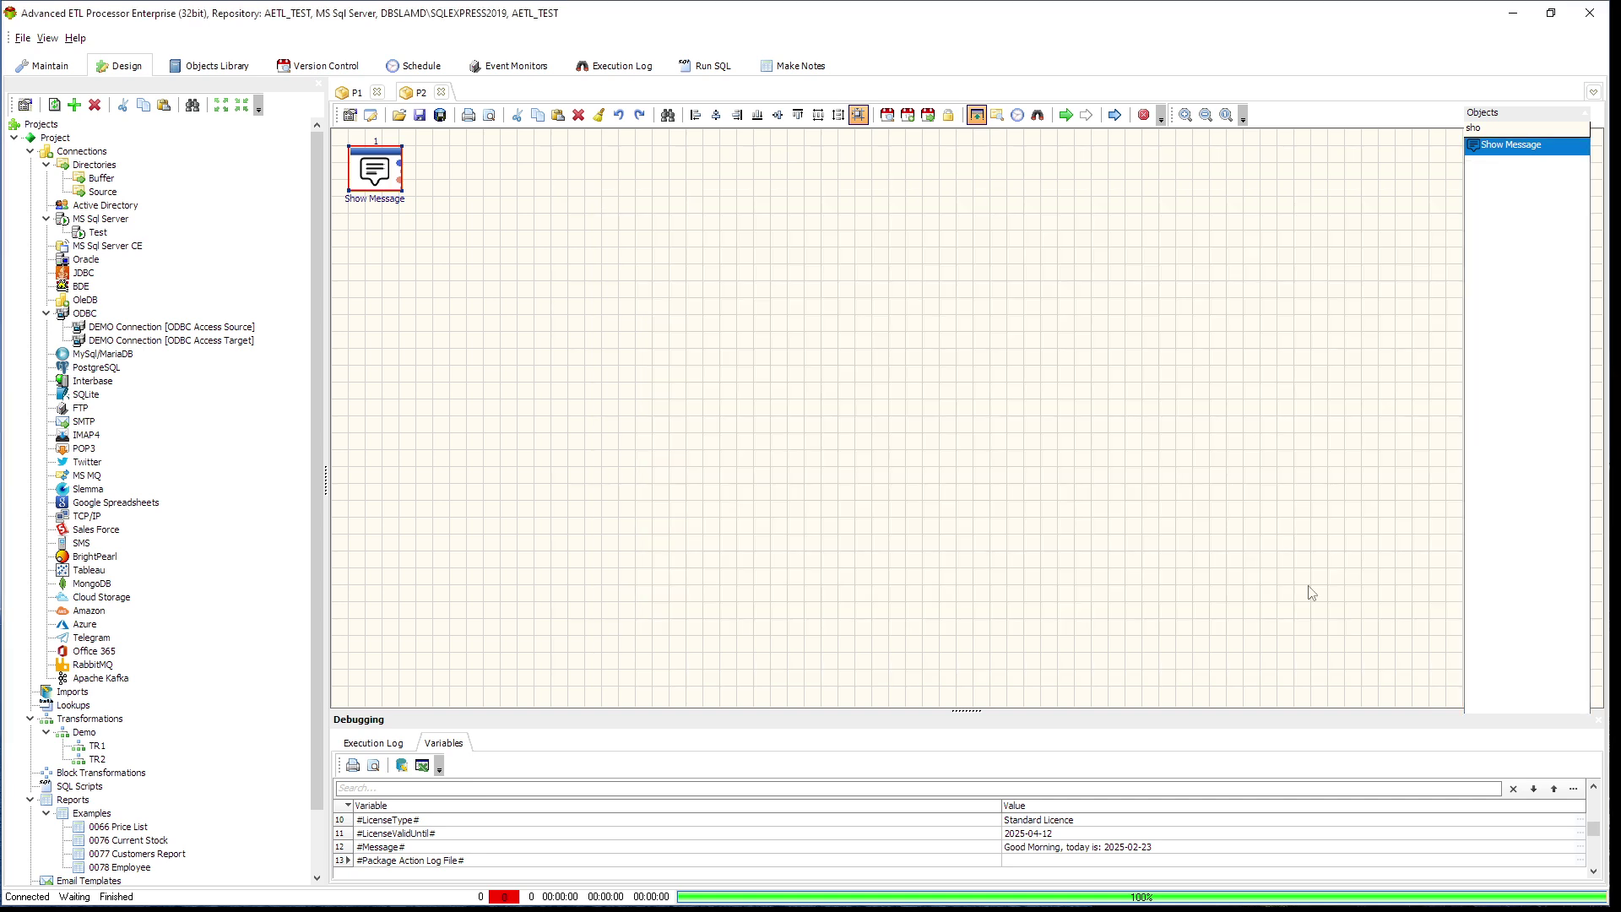